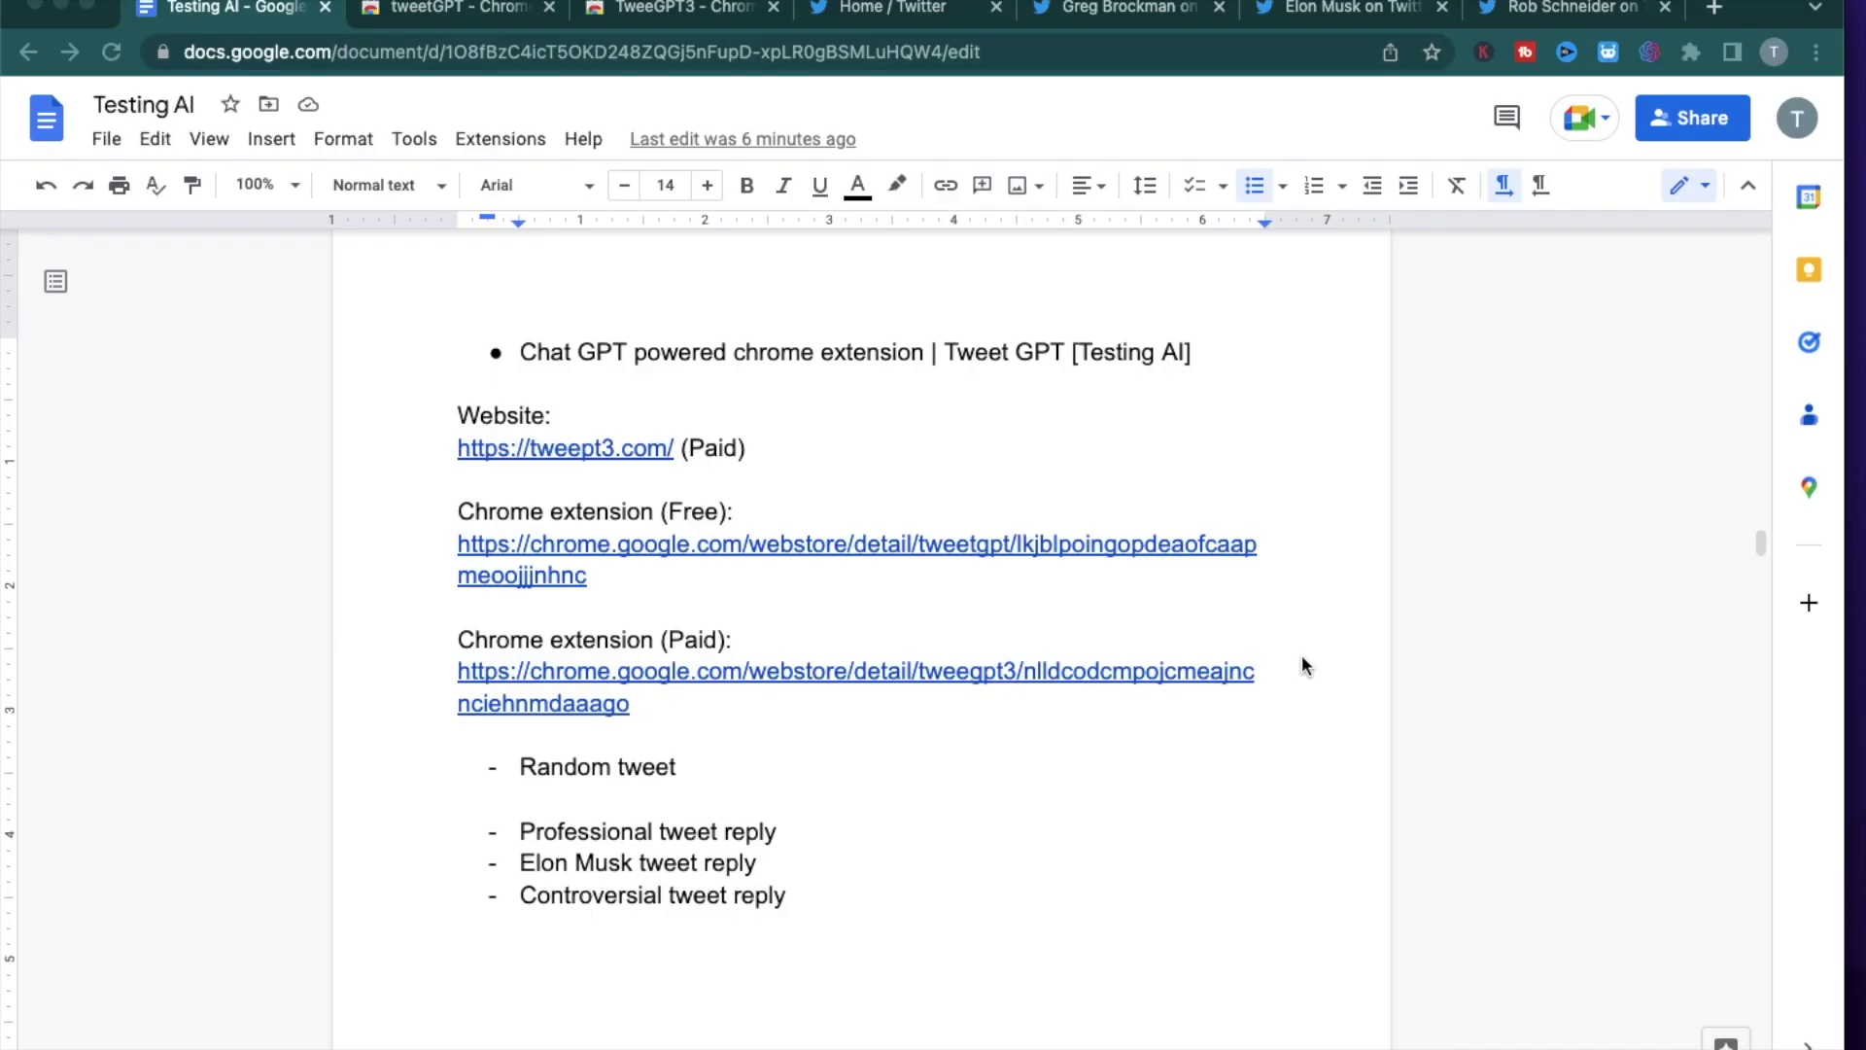
Step: In the notes document, highlight the Free and Paid labels and the Random, Professional and Controversial reply types
click(1302, 655)
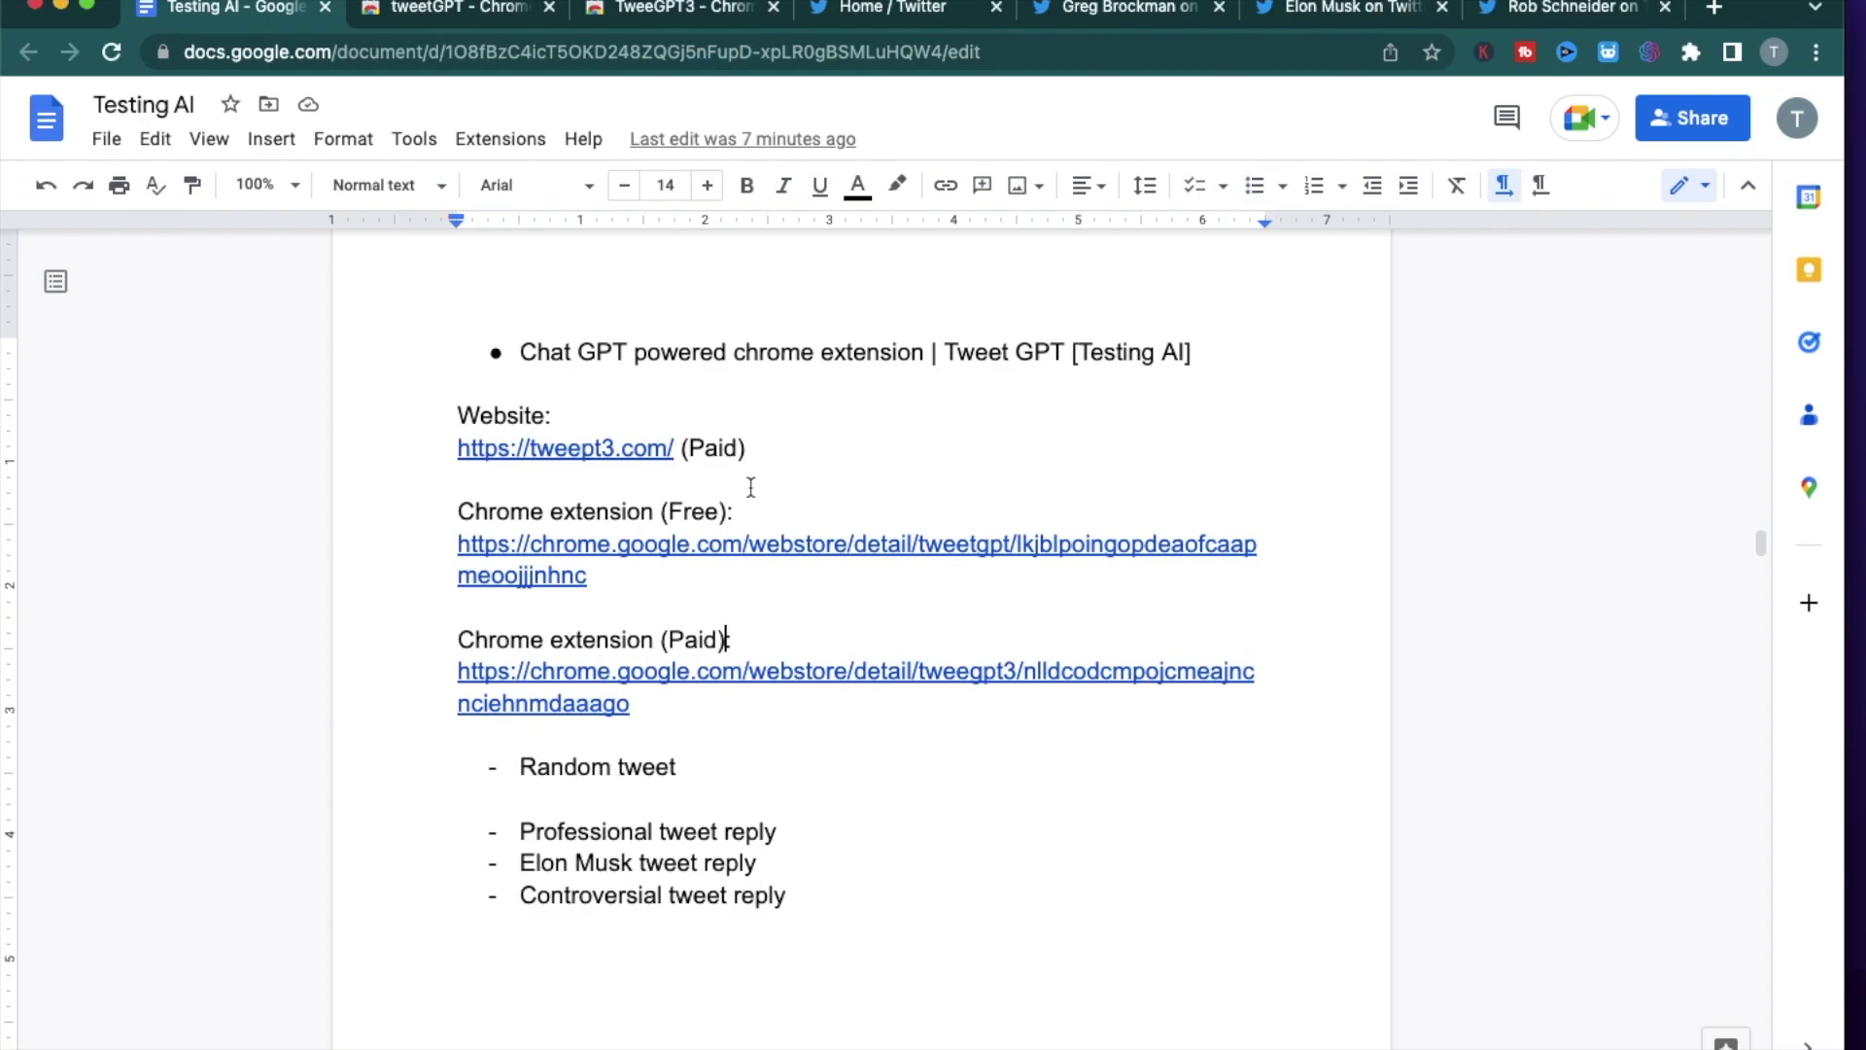
drag(668, 511, 722, 511)
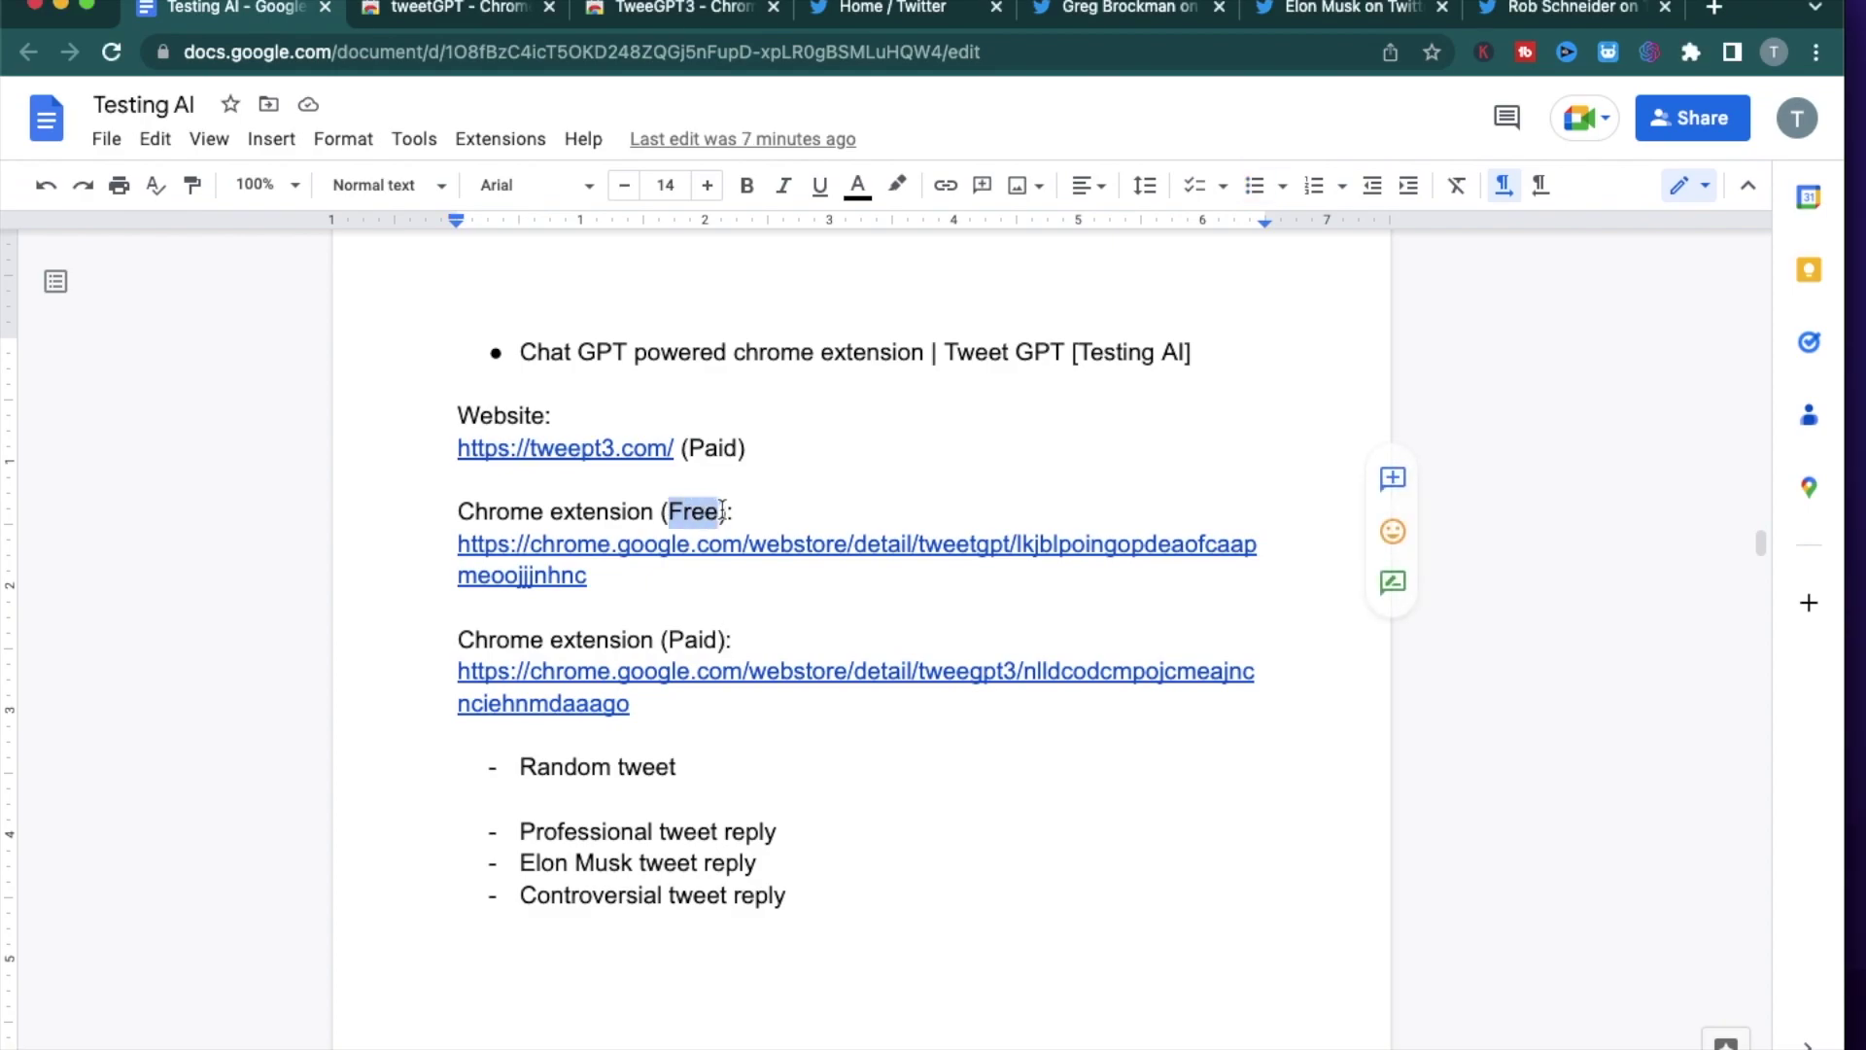
drag(669, 639, 719, 640)
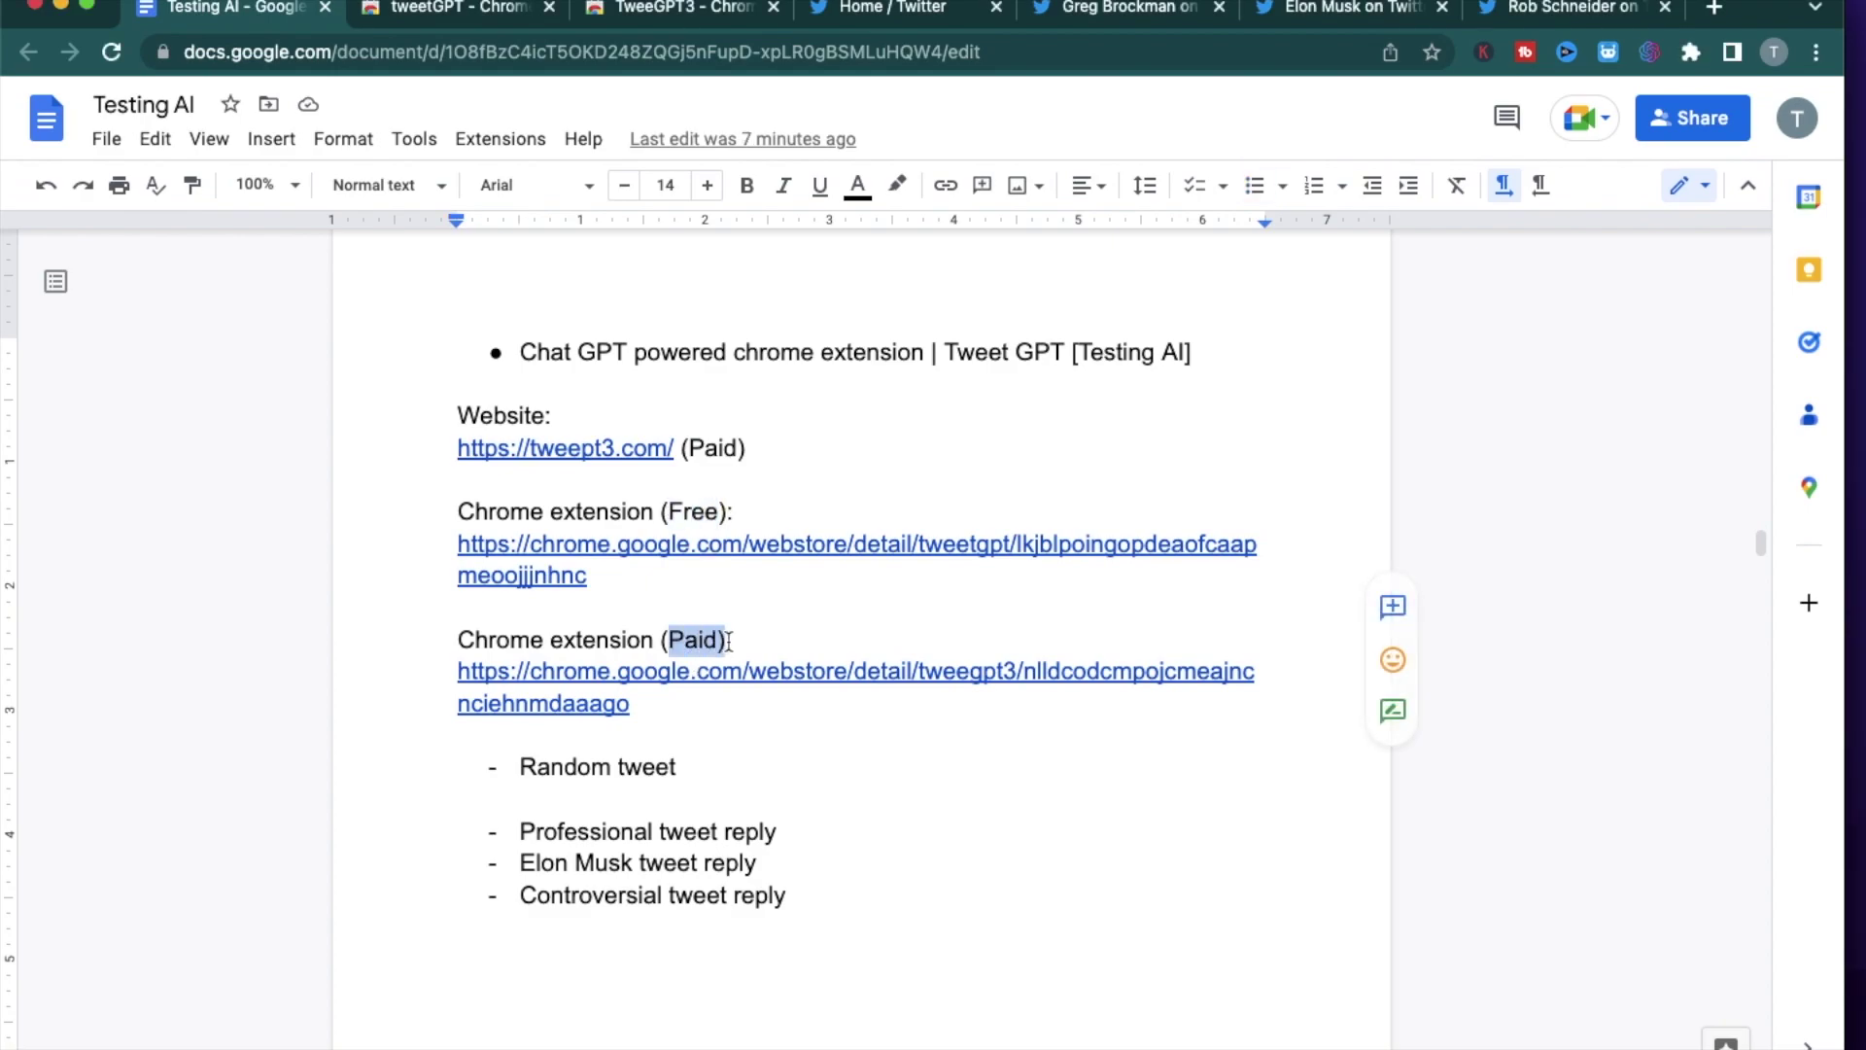
click(816, 767)
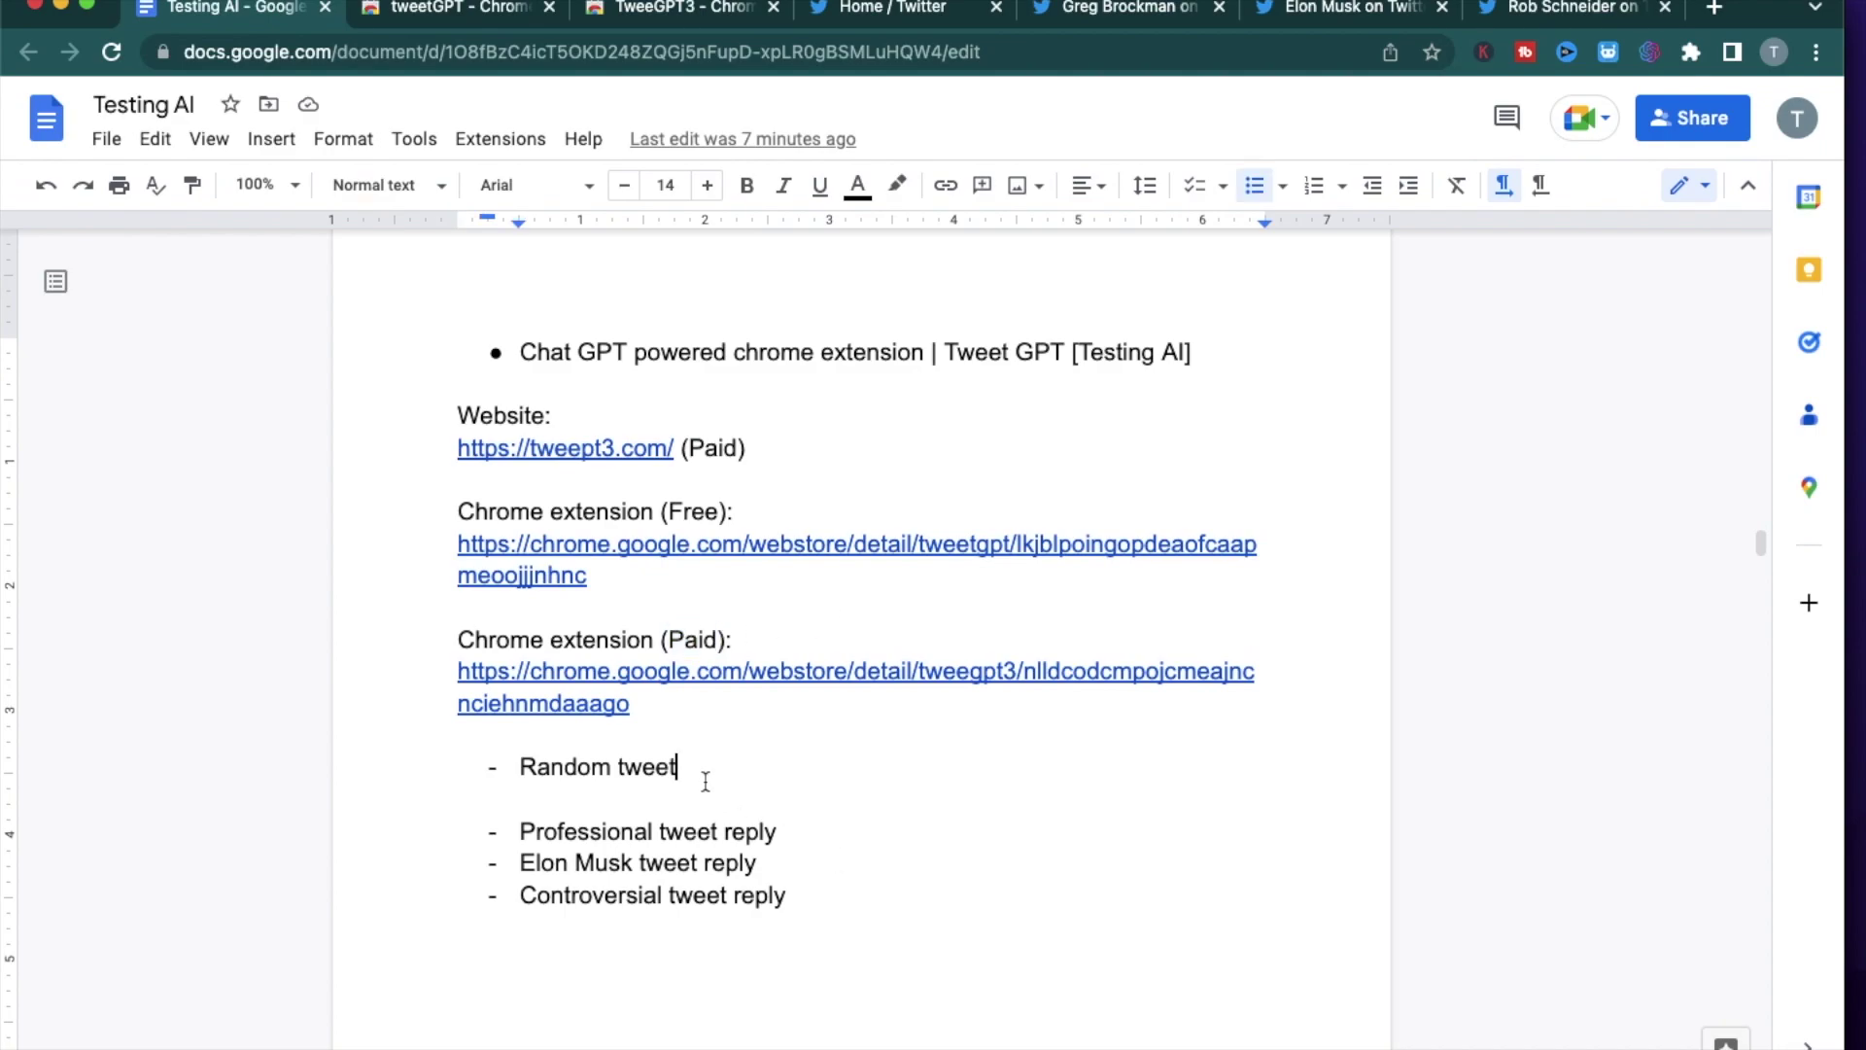
drag(688, 769, 511, 773)
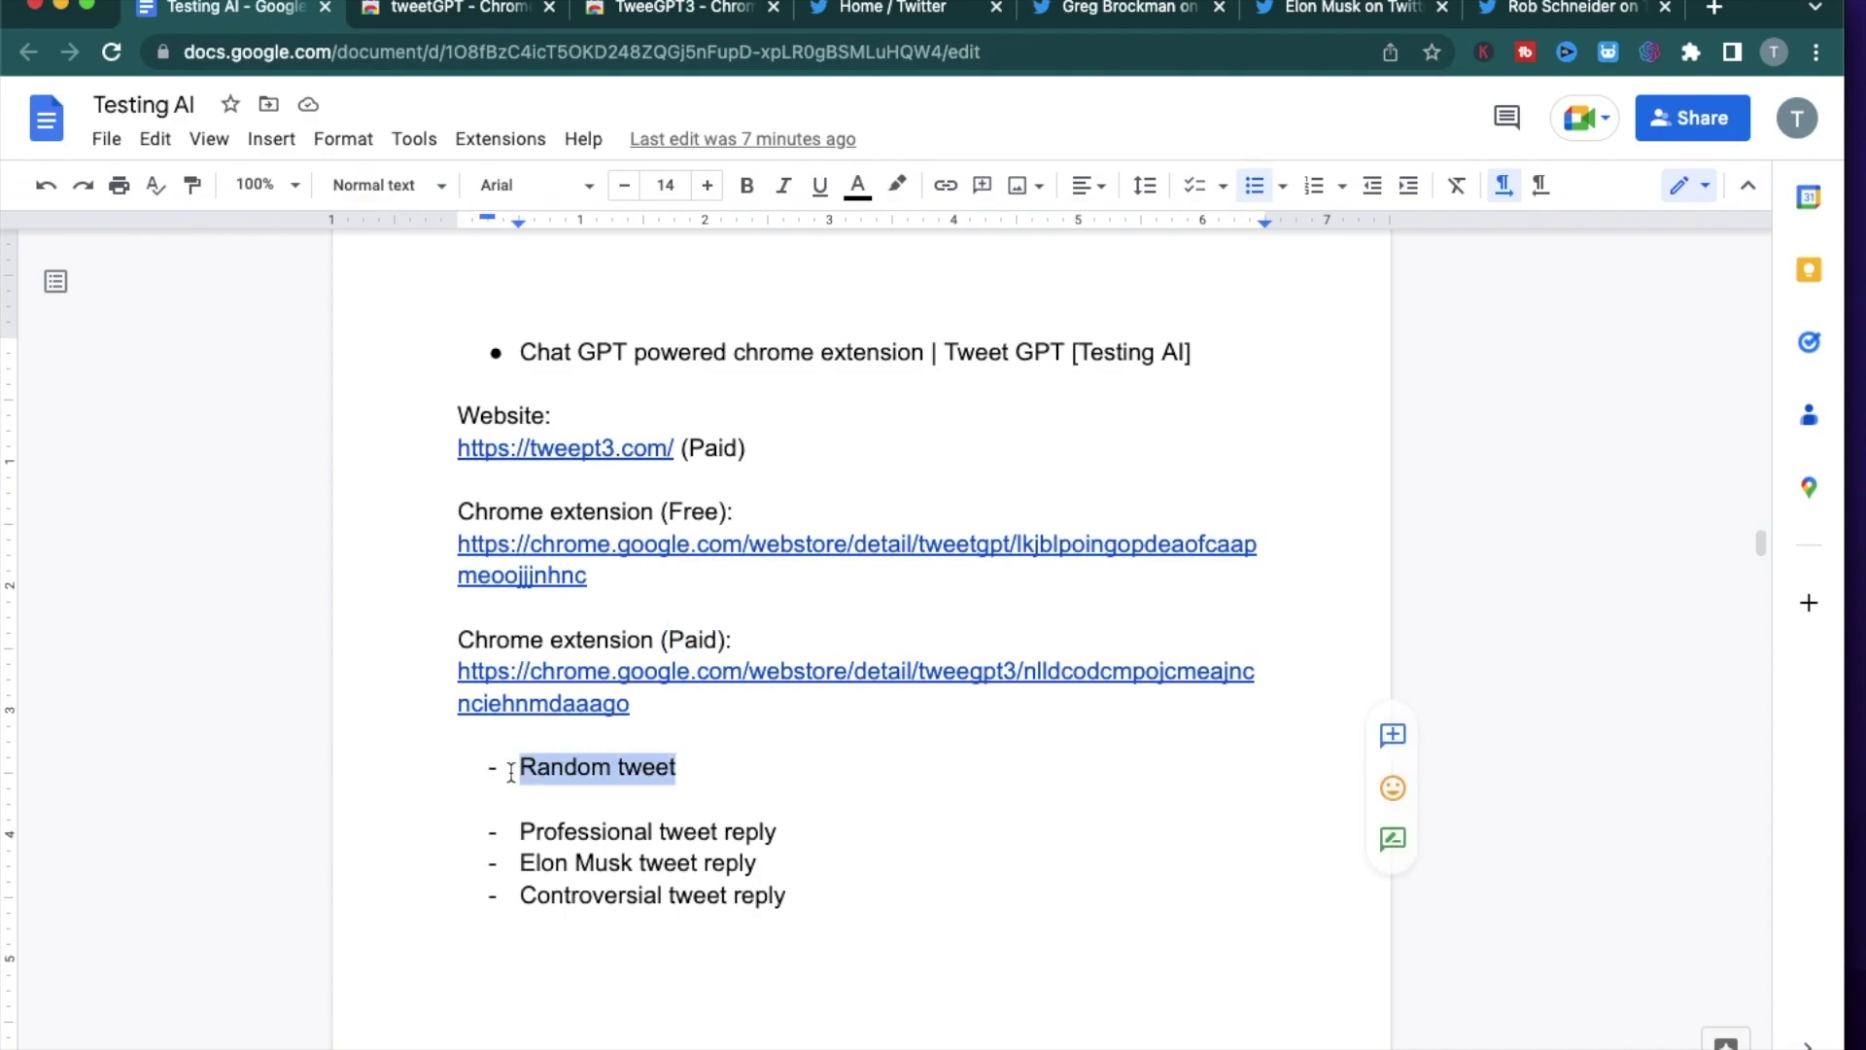
click(783, 830)
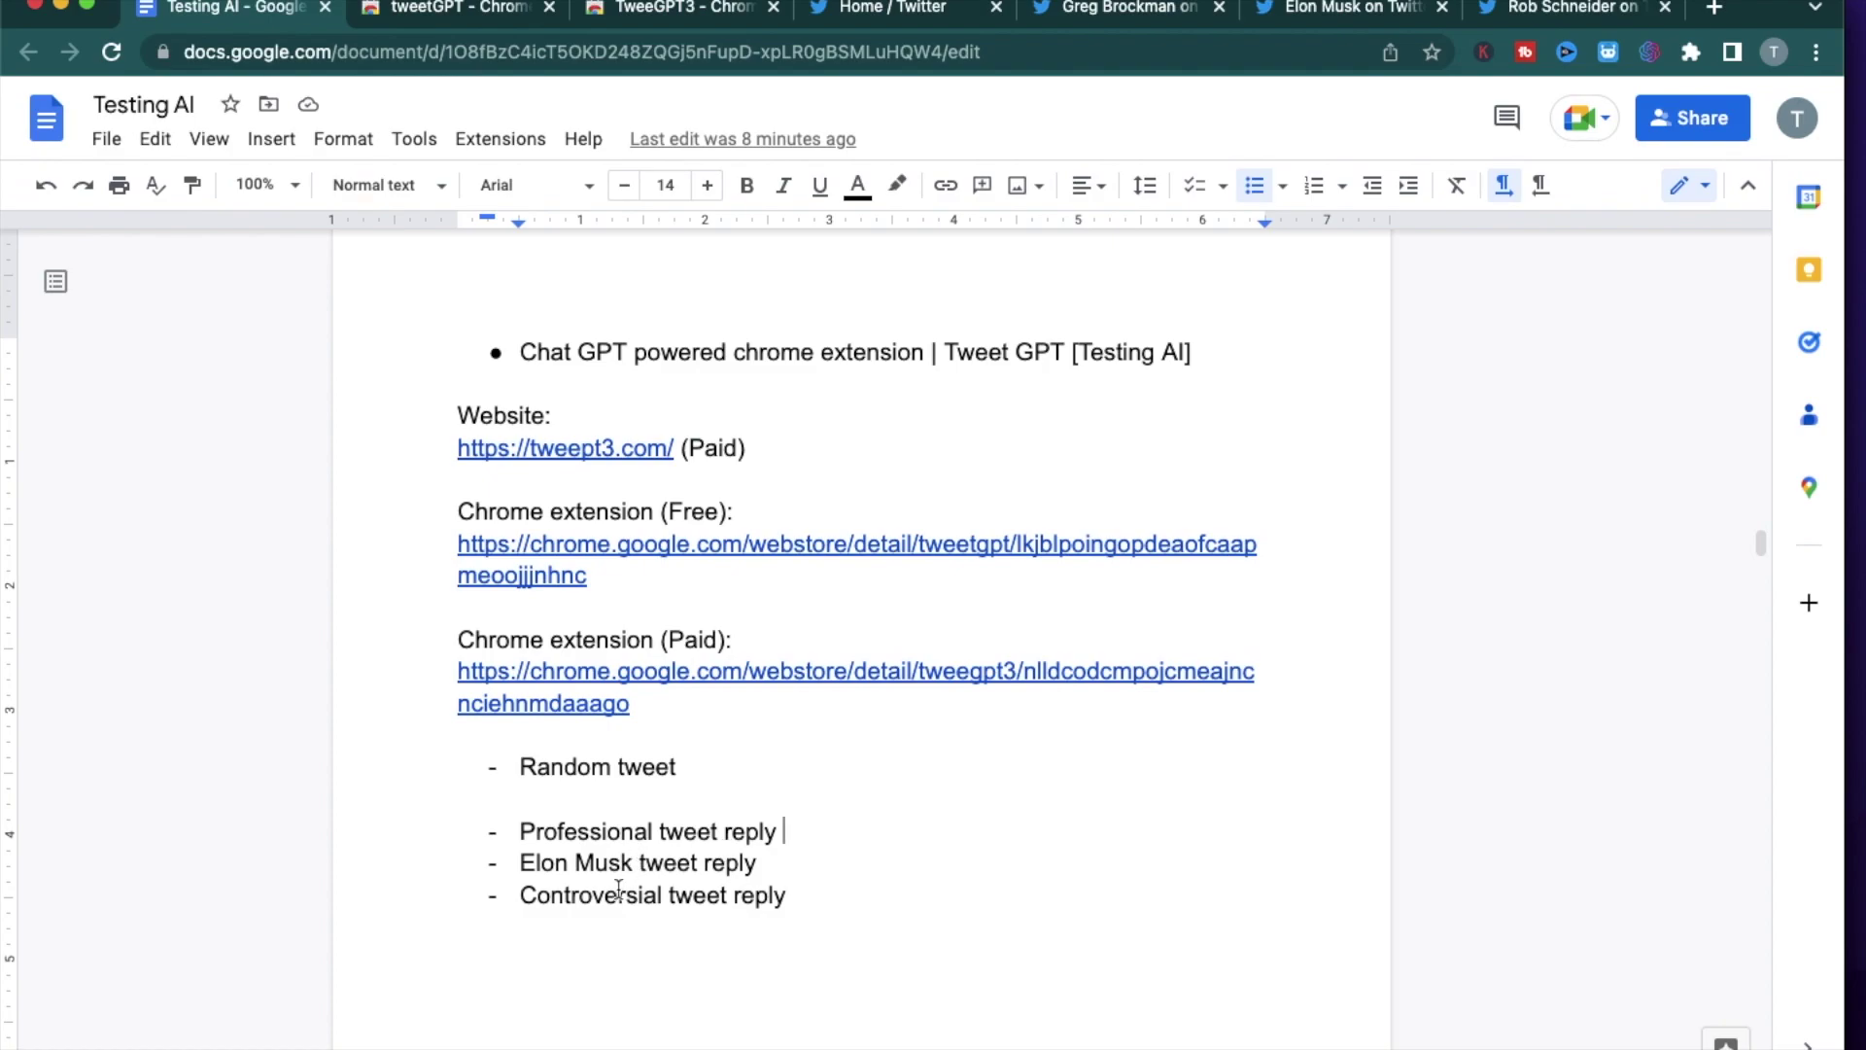
drag(519, 831, 748, 835)
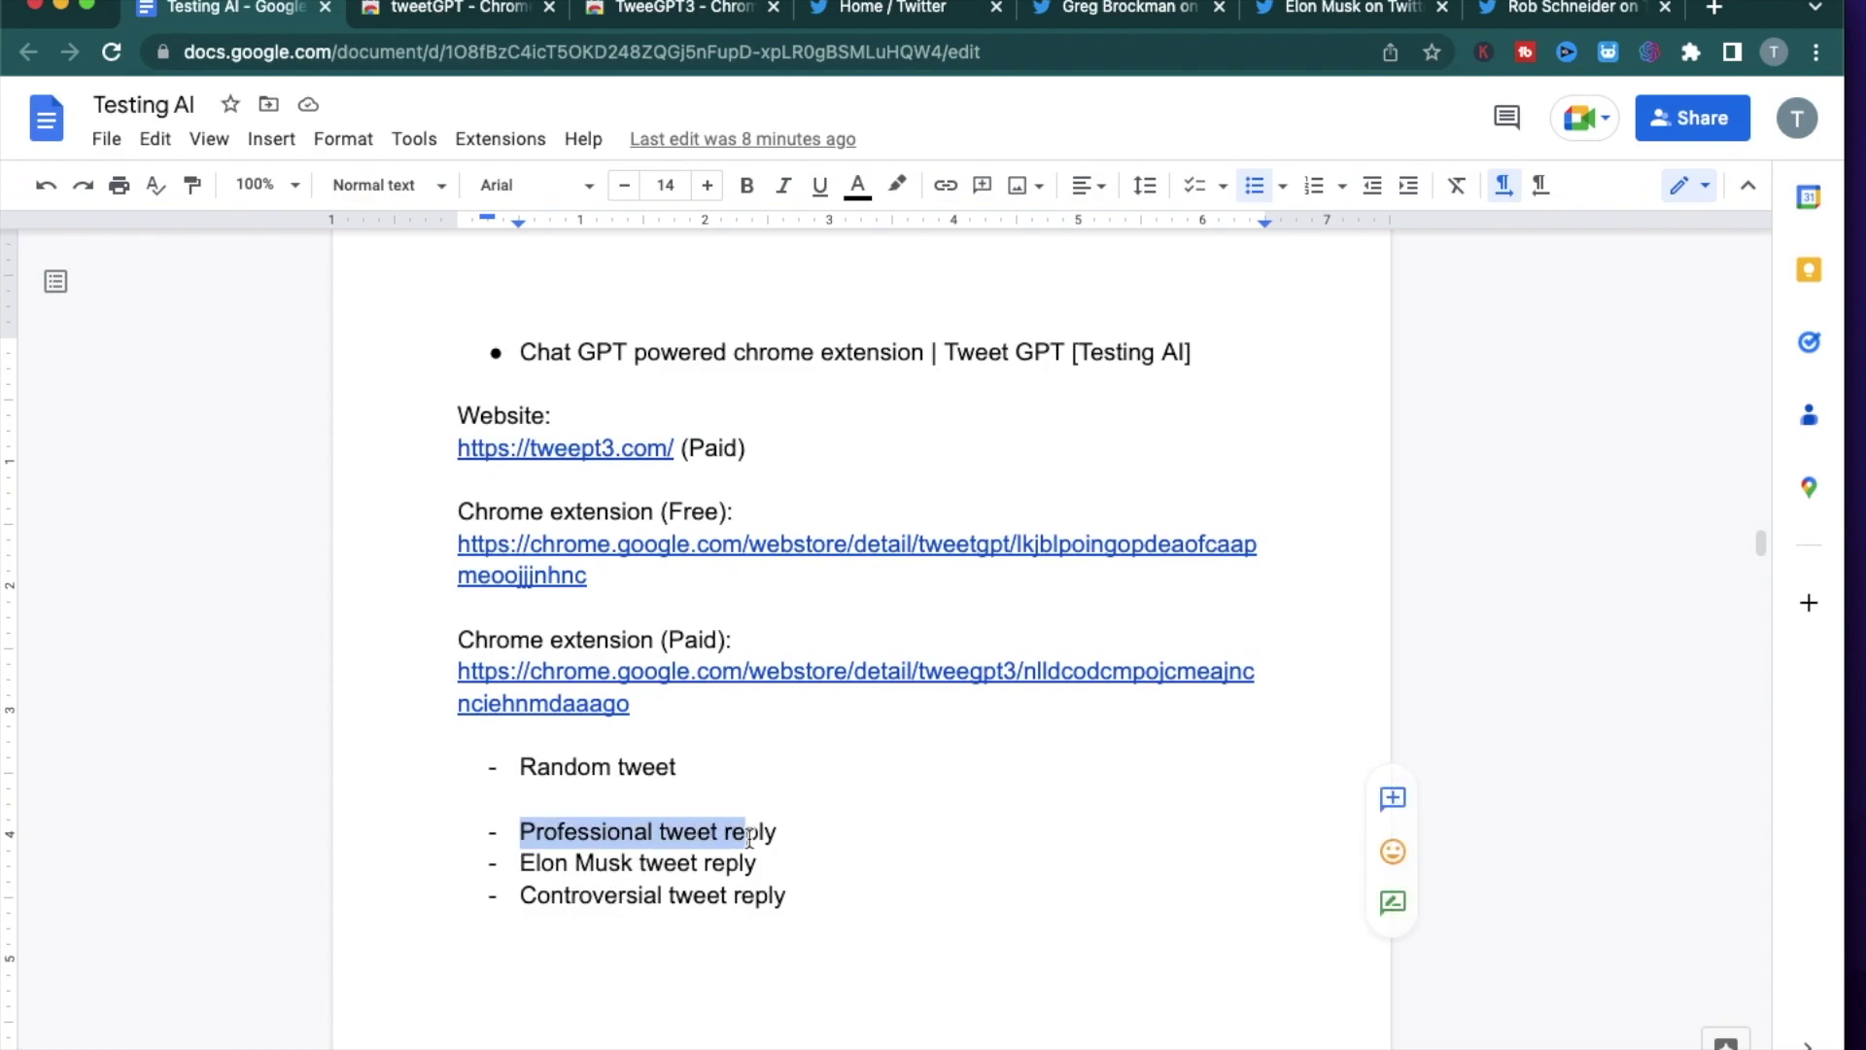
drag(521, 860, 703, 865)
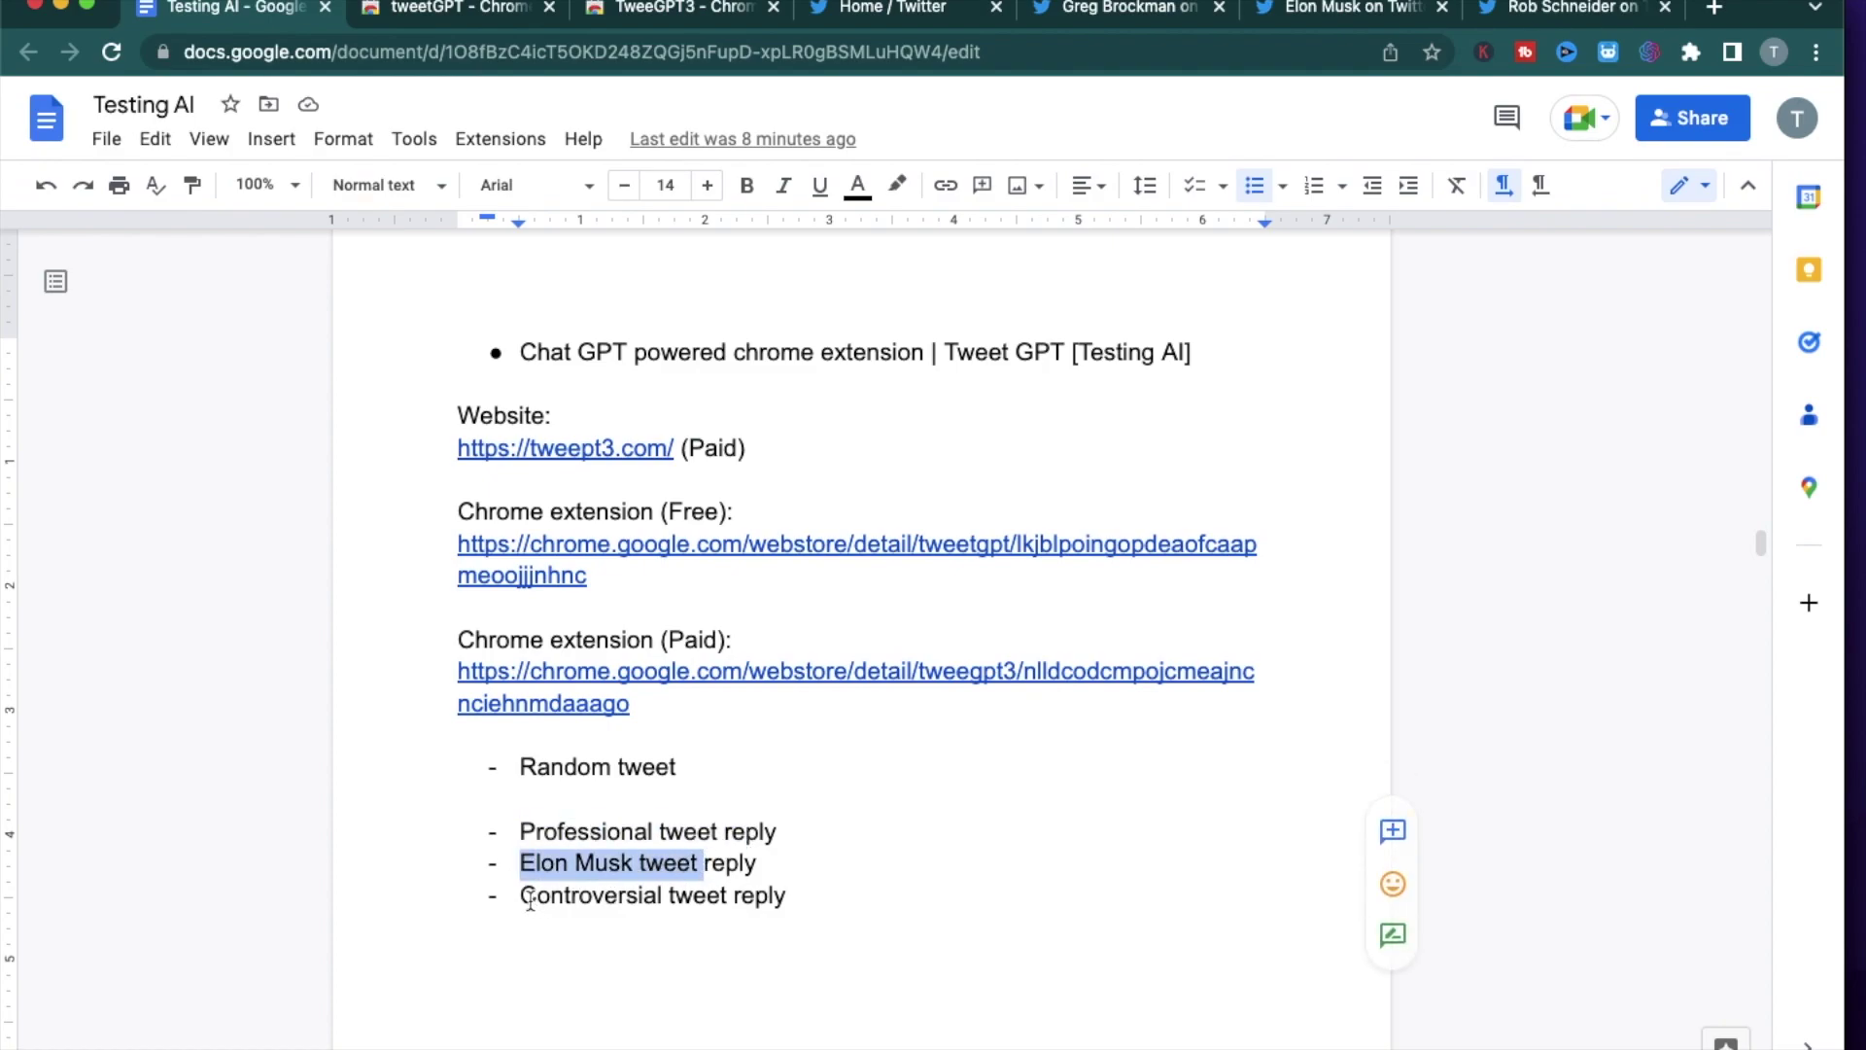
drag(522, 895, 735, 902)
click(878, 786)
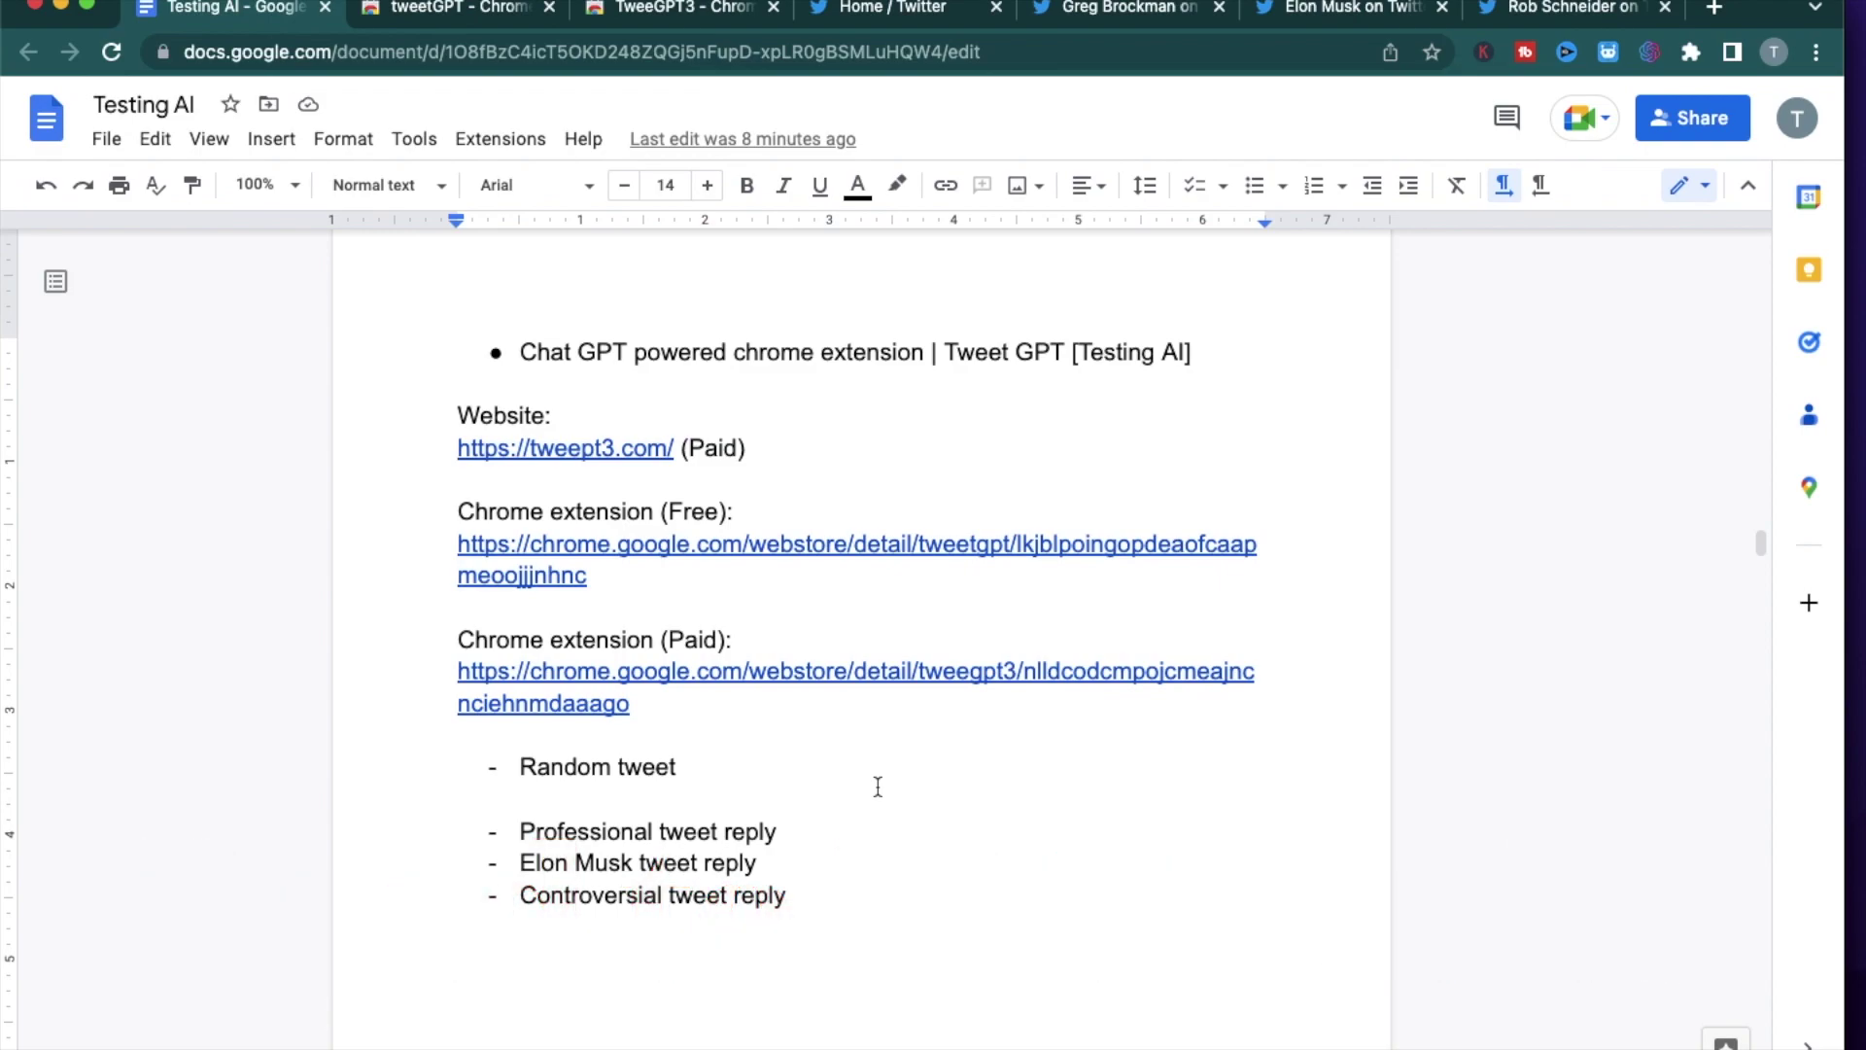
Step: Go to the tweetGPT Chrome Web Store page and select its web address
key(ctrl+Tab)
click(408, 476)
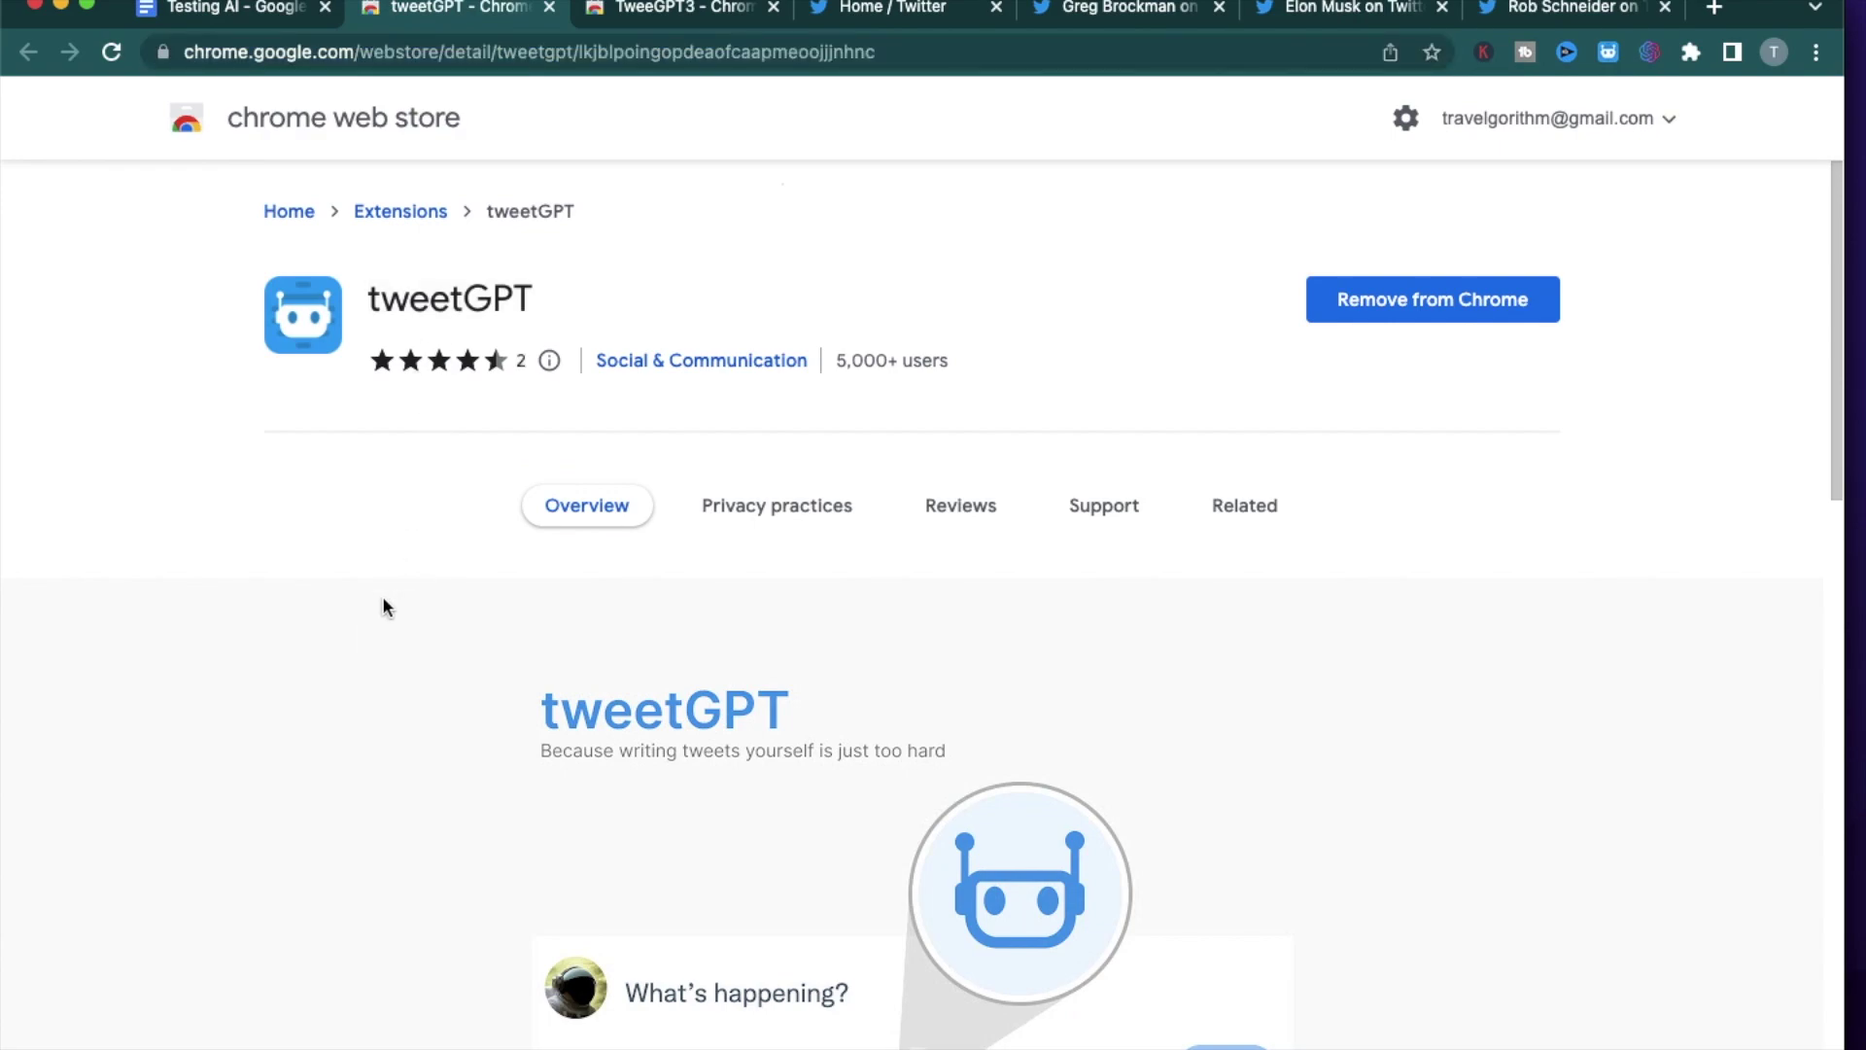
click(581, 57)
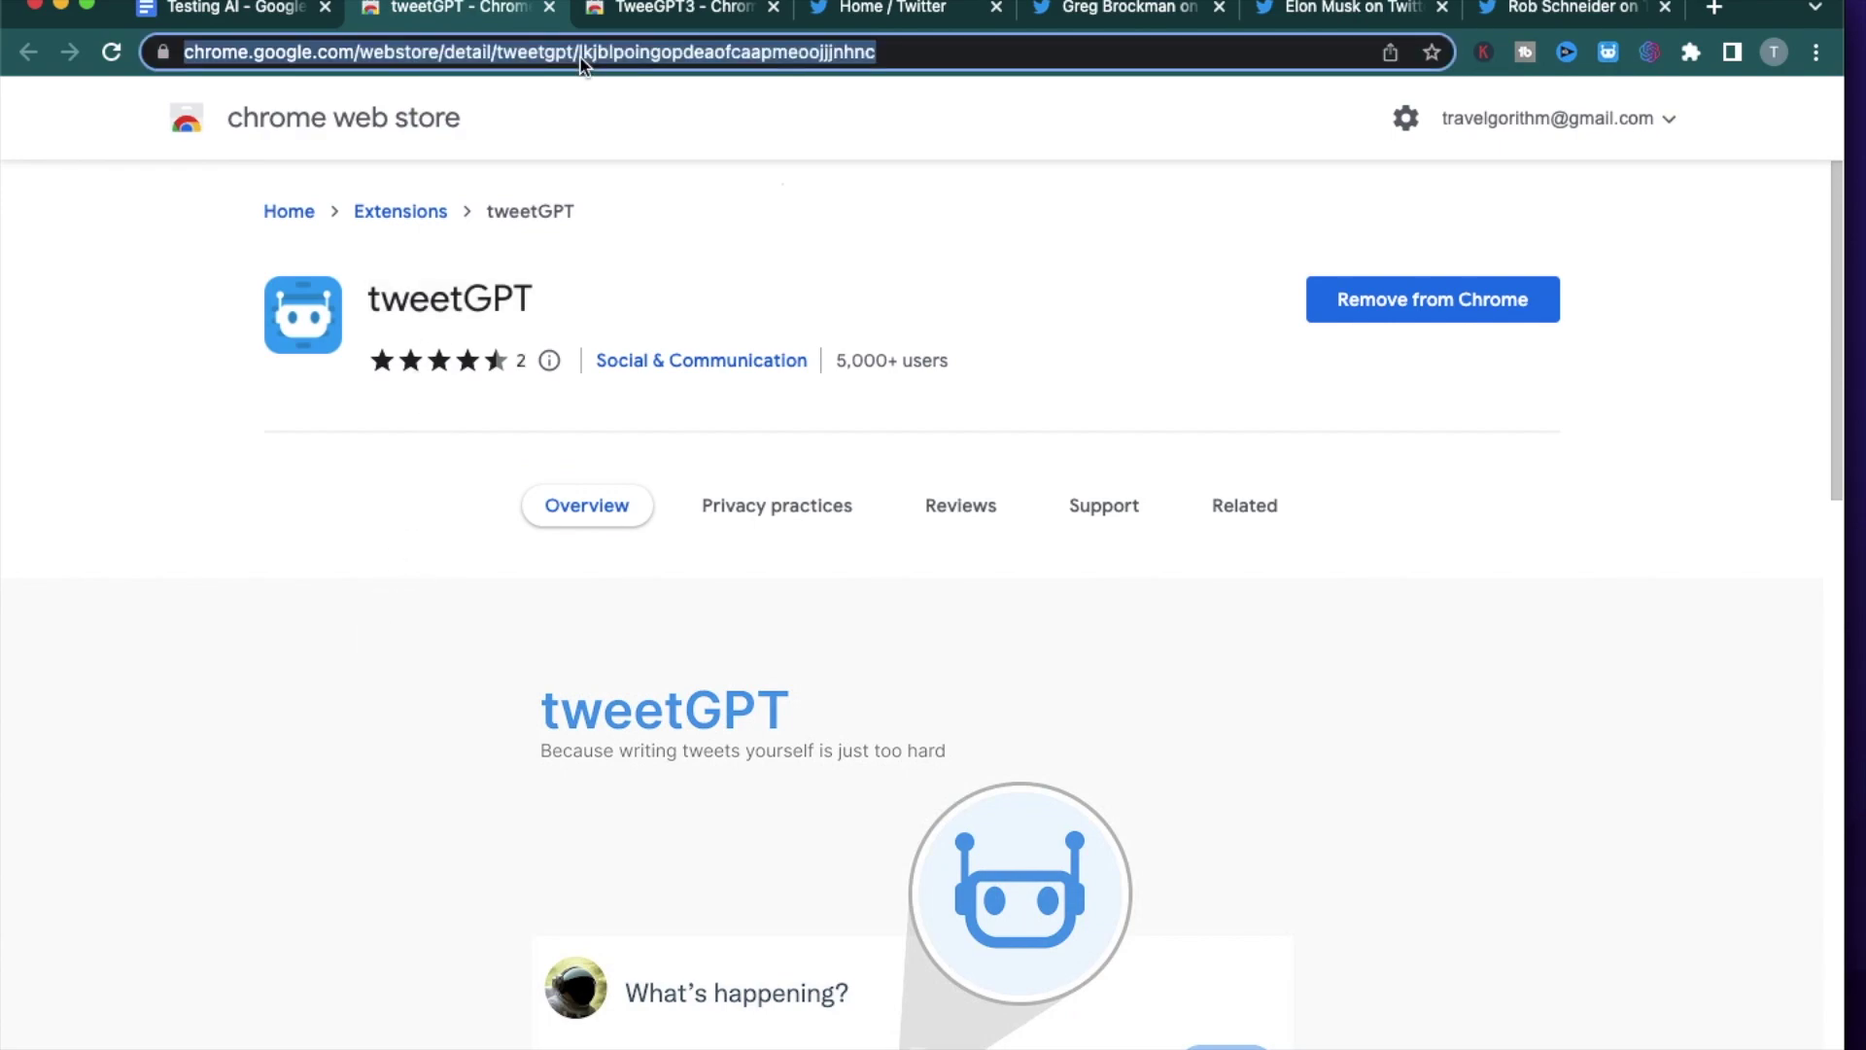
click(350, 470)
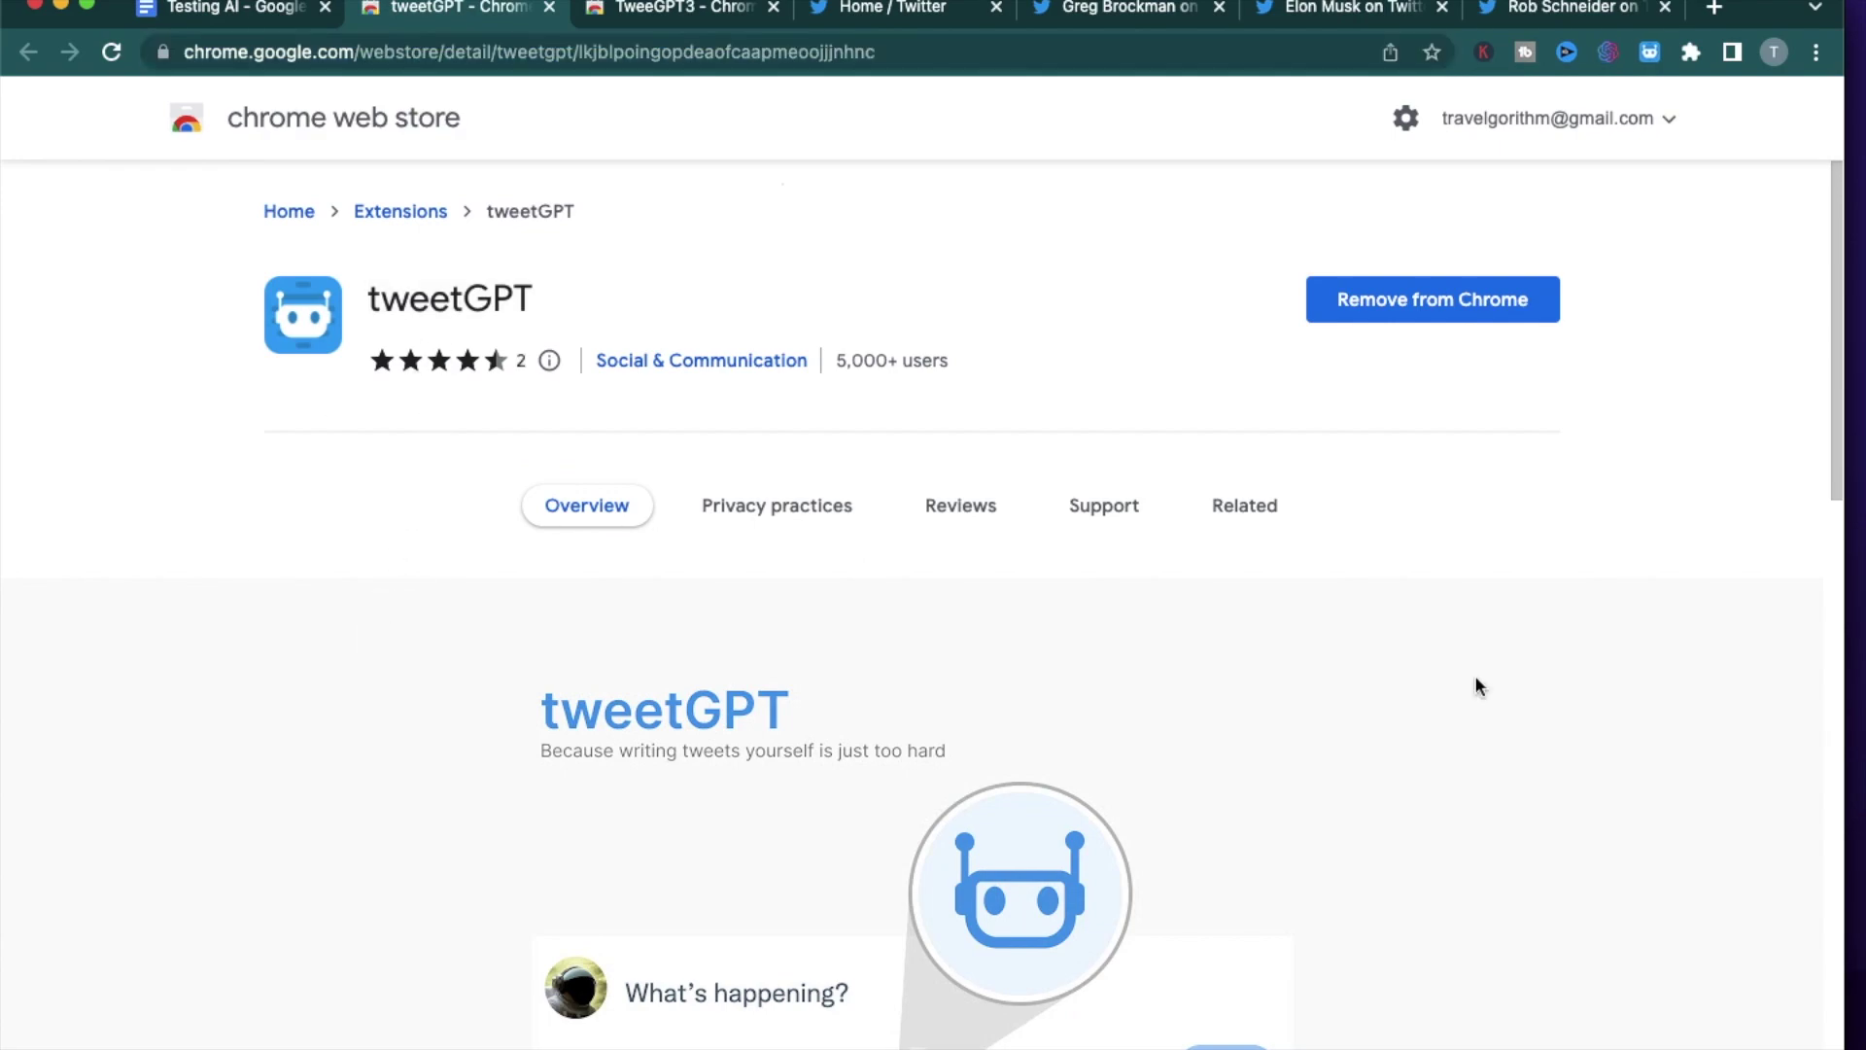
Step: Confirm all three tweetGPT checkbox options are enabled, then bring up the Twitter home feed
click(1691, 53)
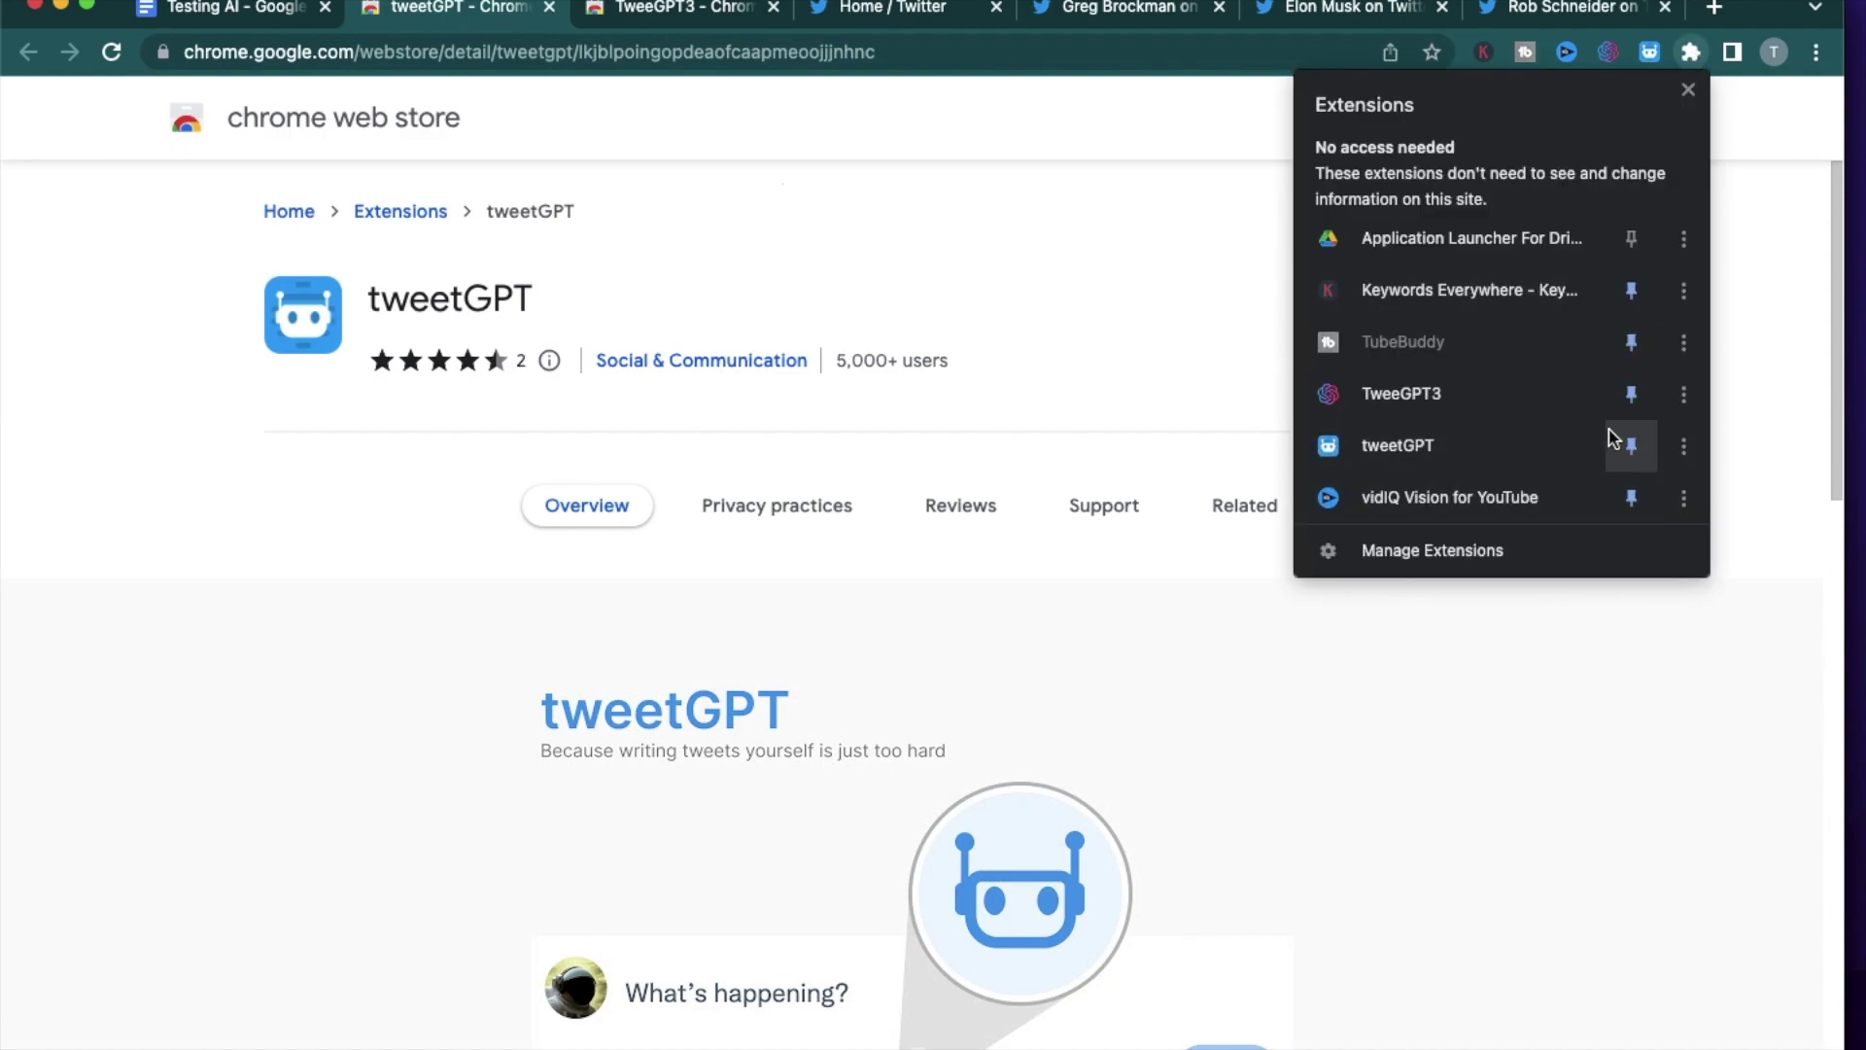
key(Escape)
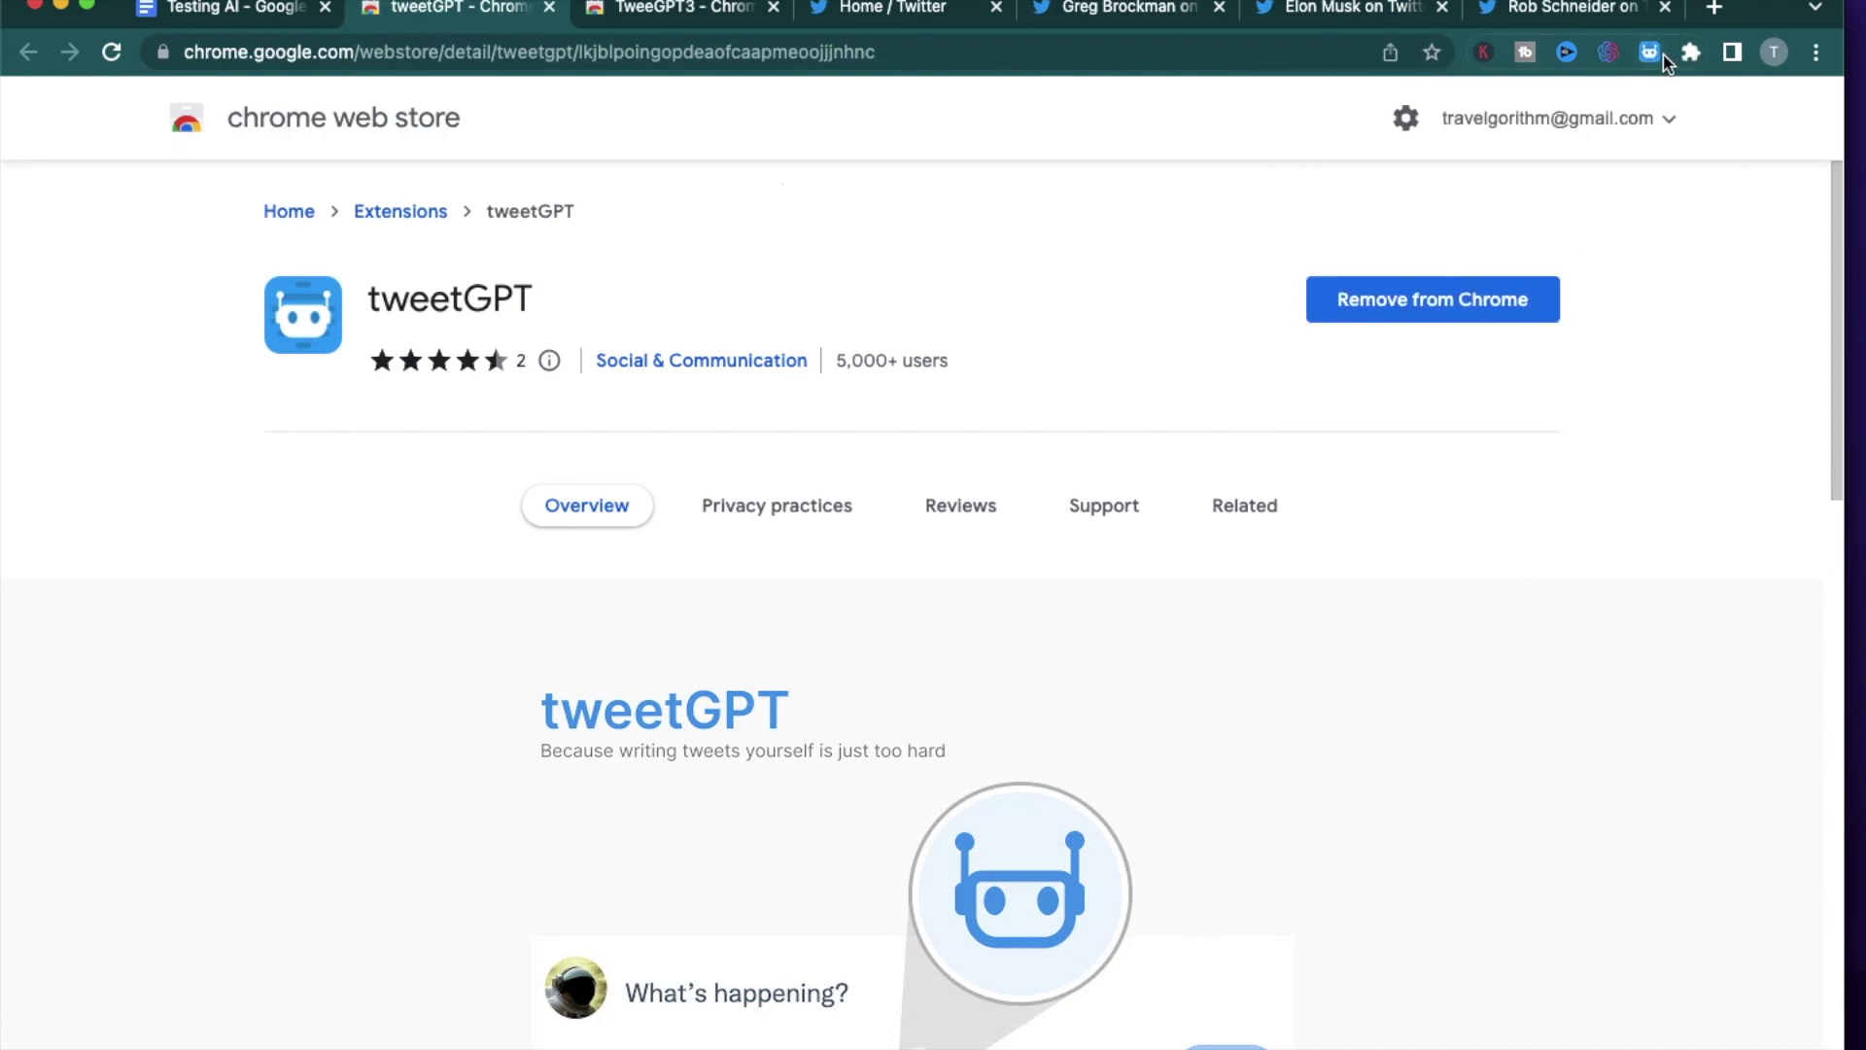
click(1652, 53)
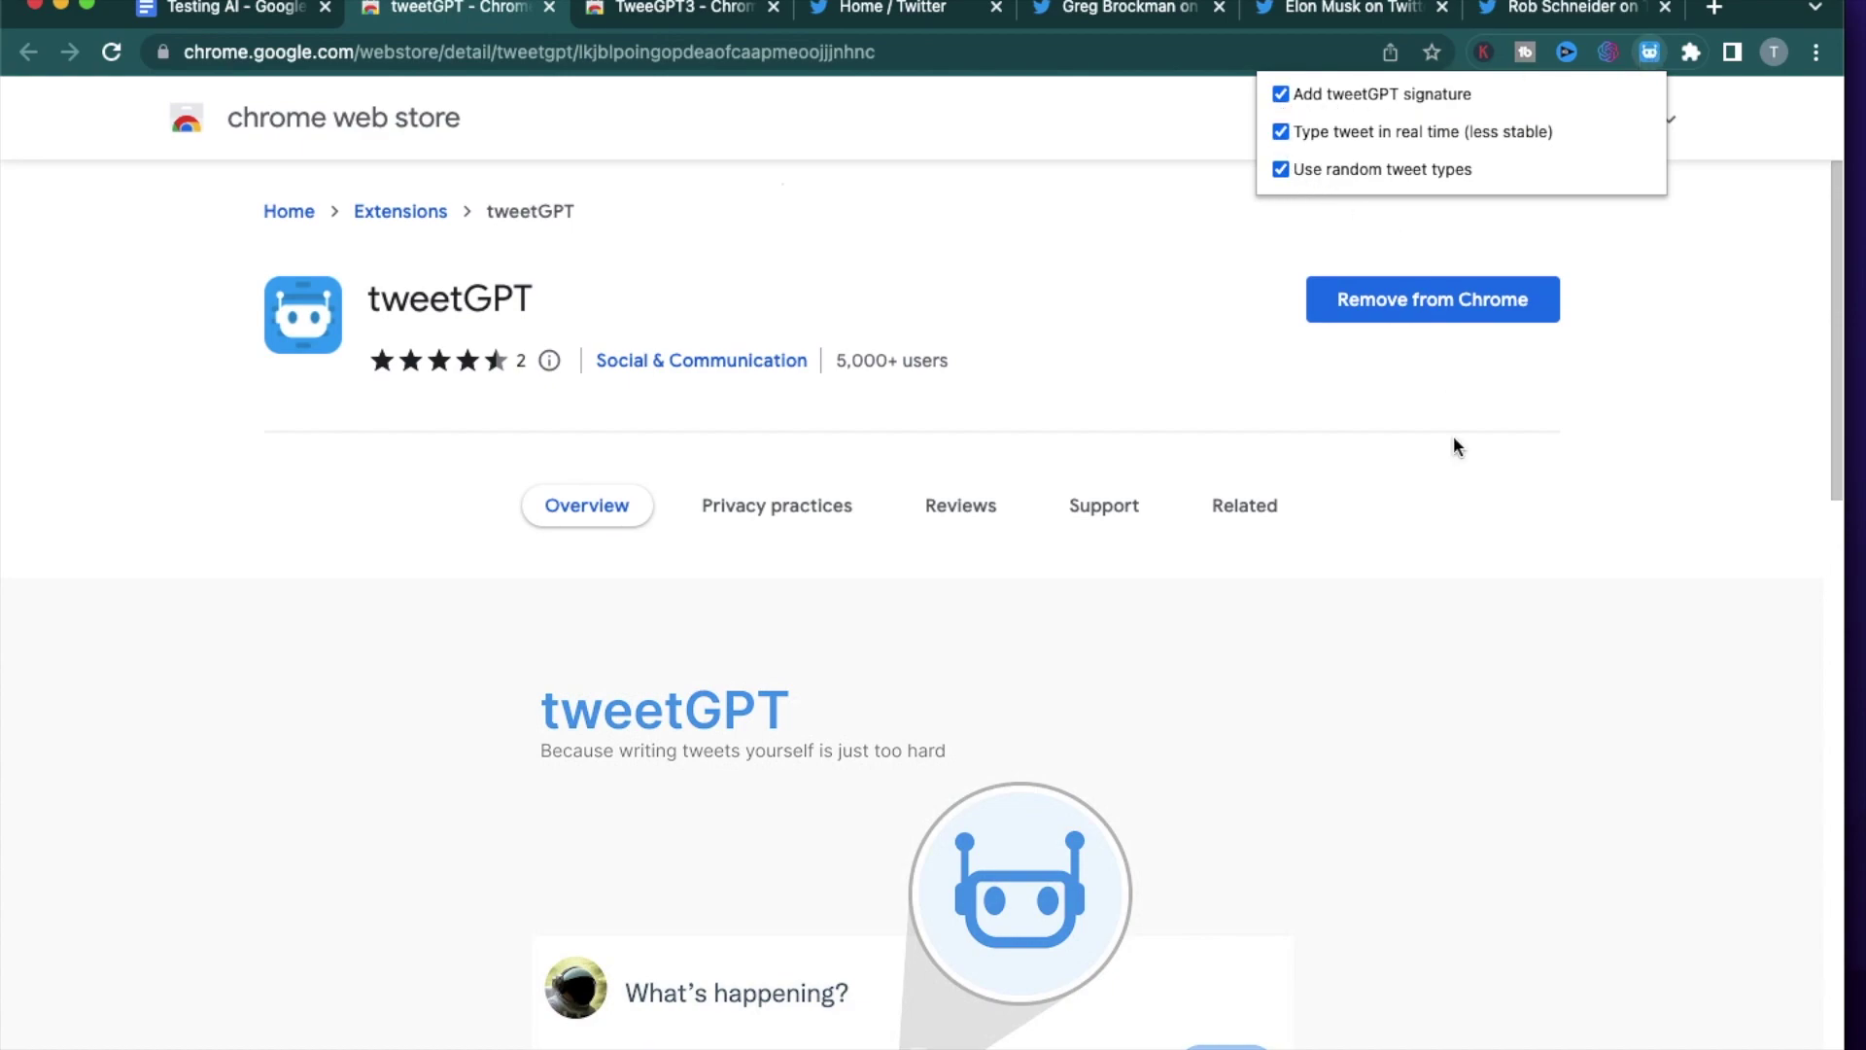
click(908, 19)
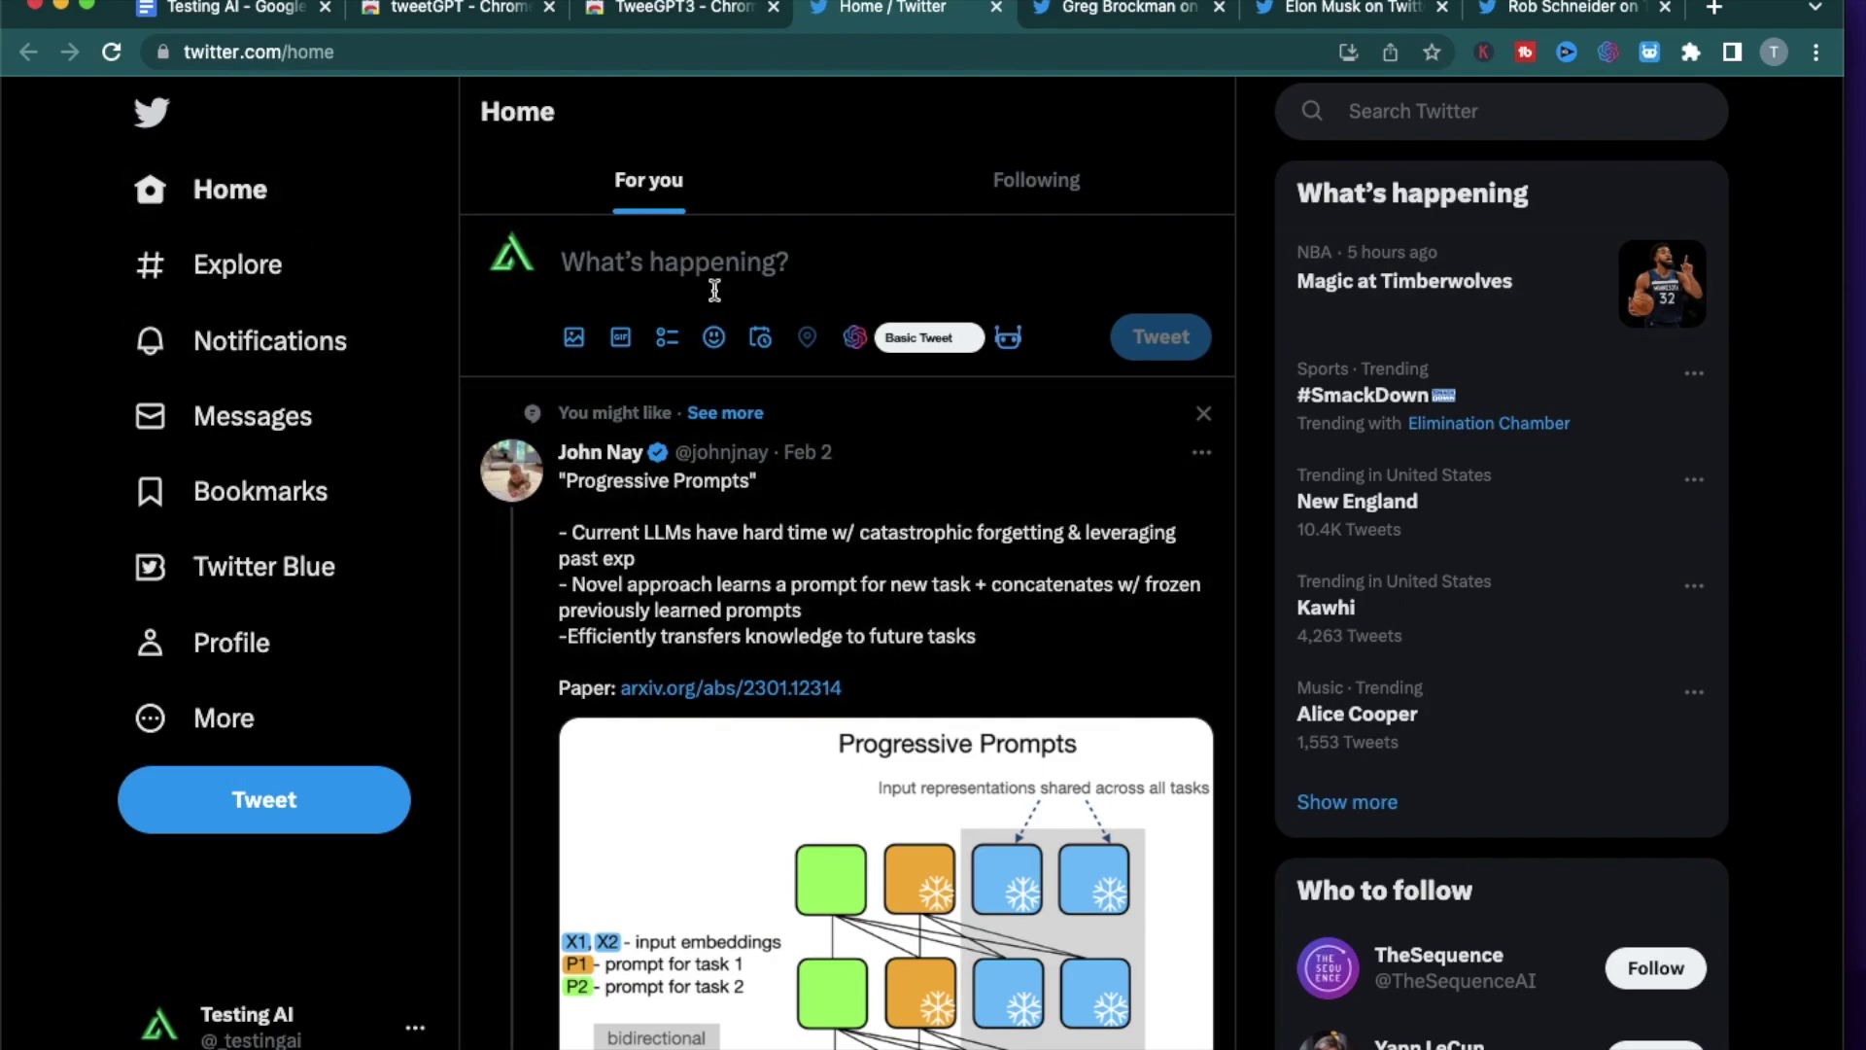
Step: Zoom in, start a tweet reading 'Shiba Inu', and have tweetGPT generate a tweet from it
click(726, 254)
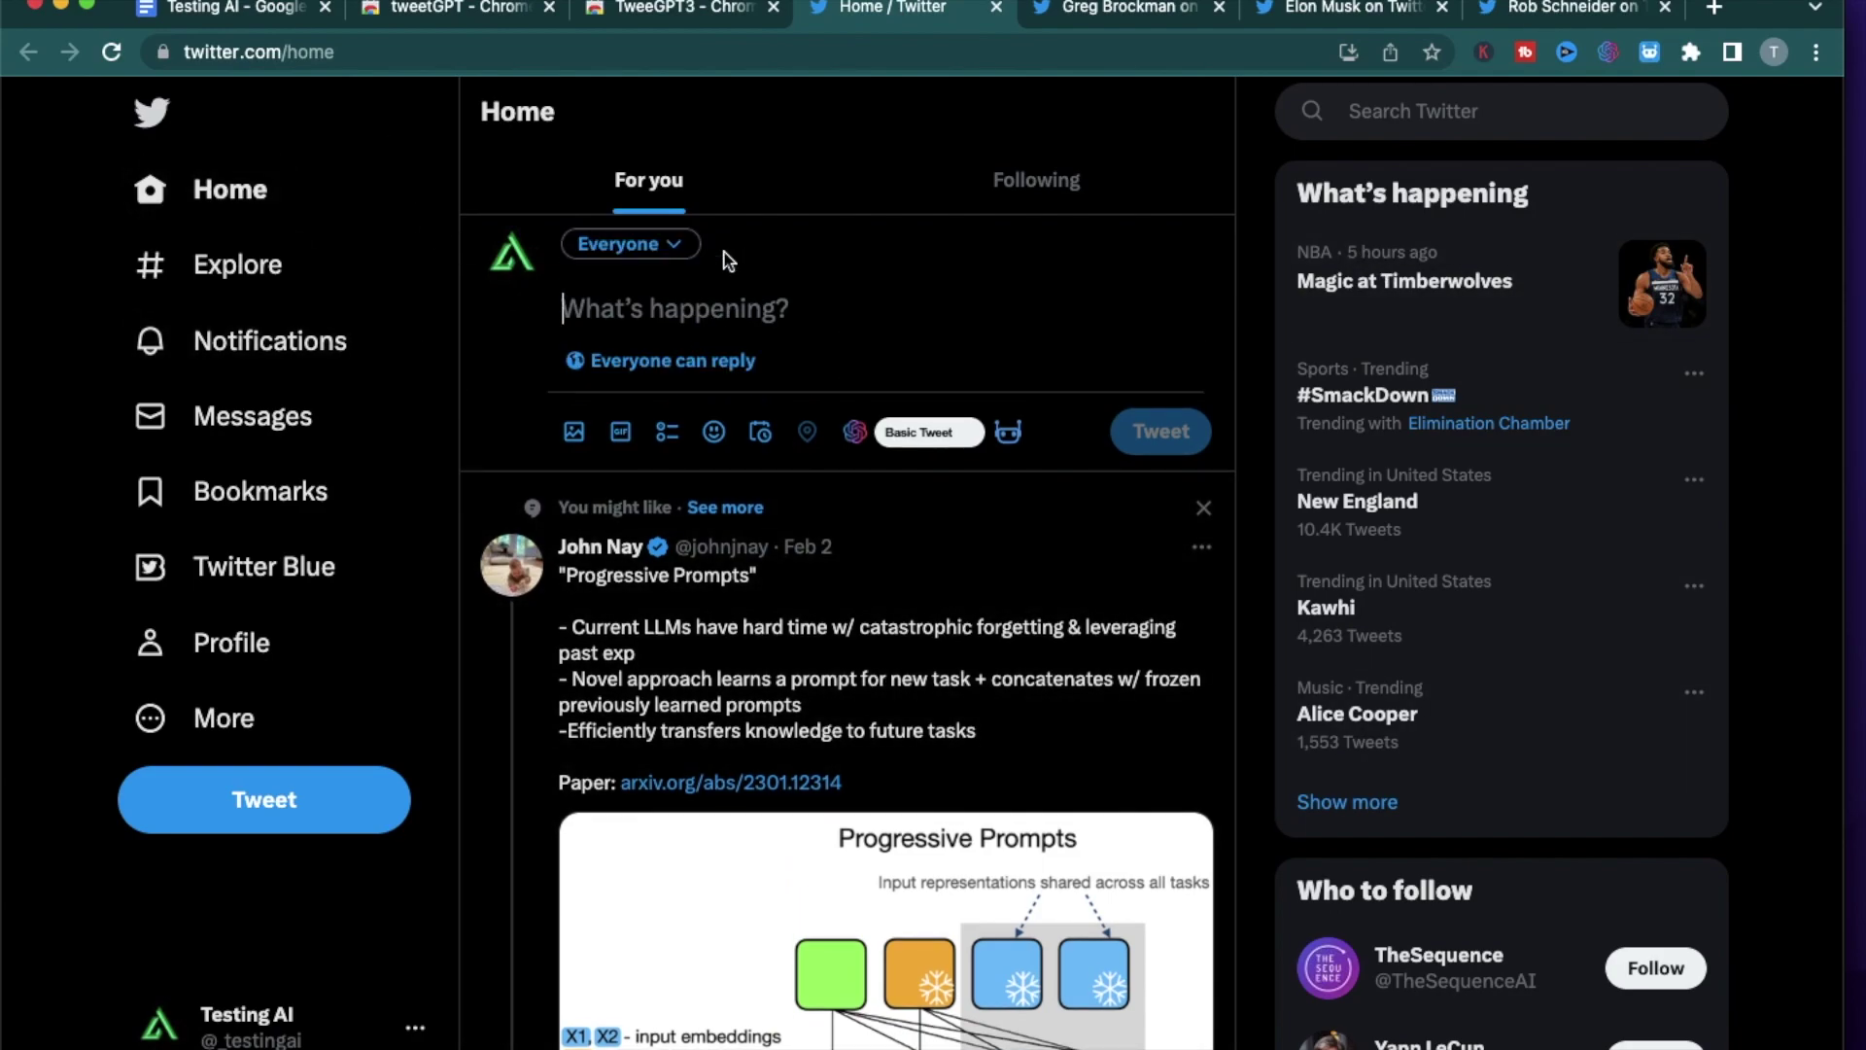
key(super+equal)
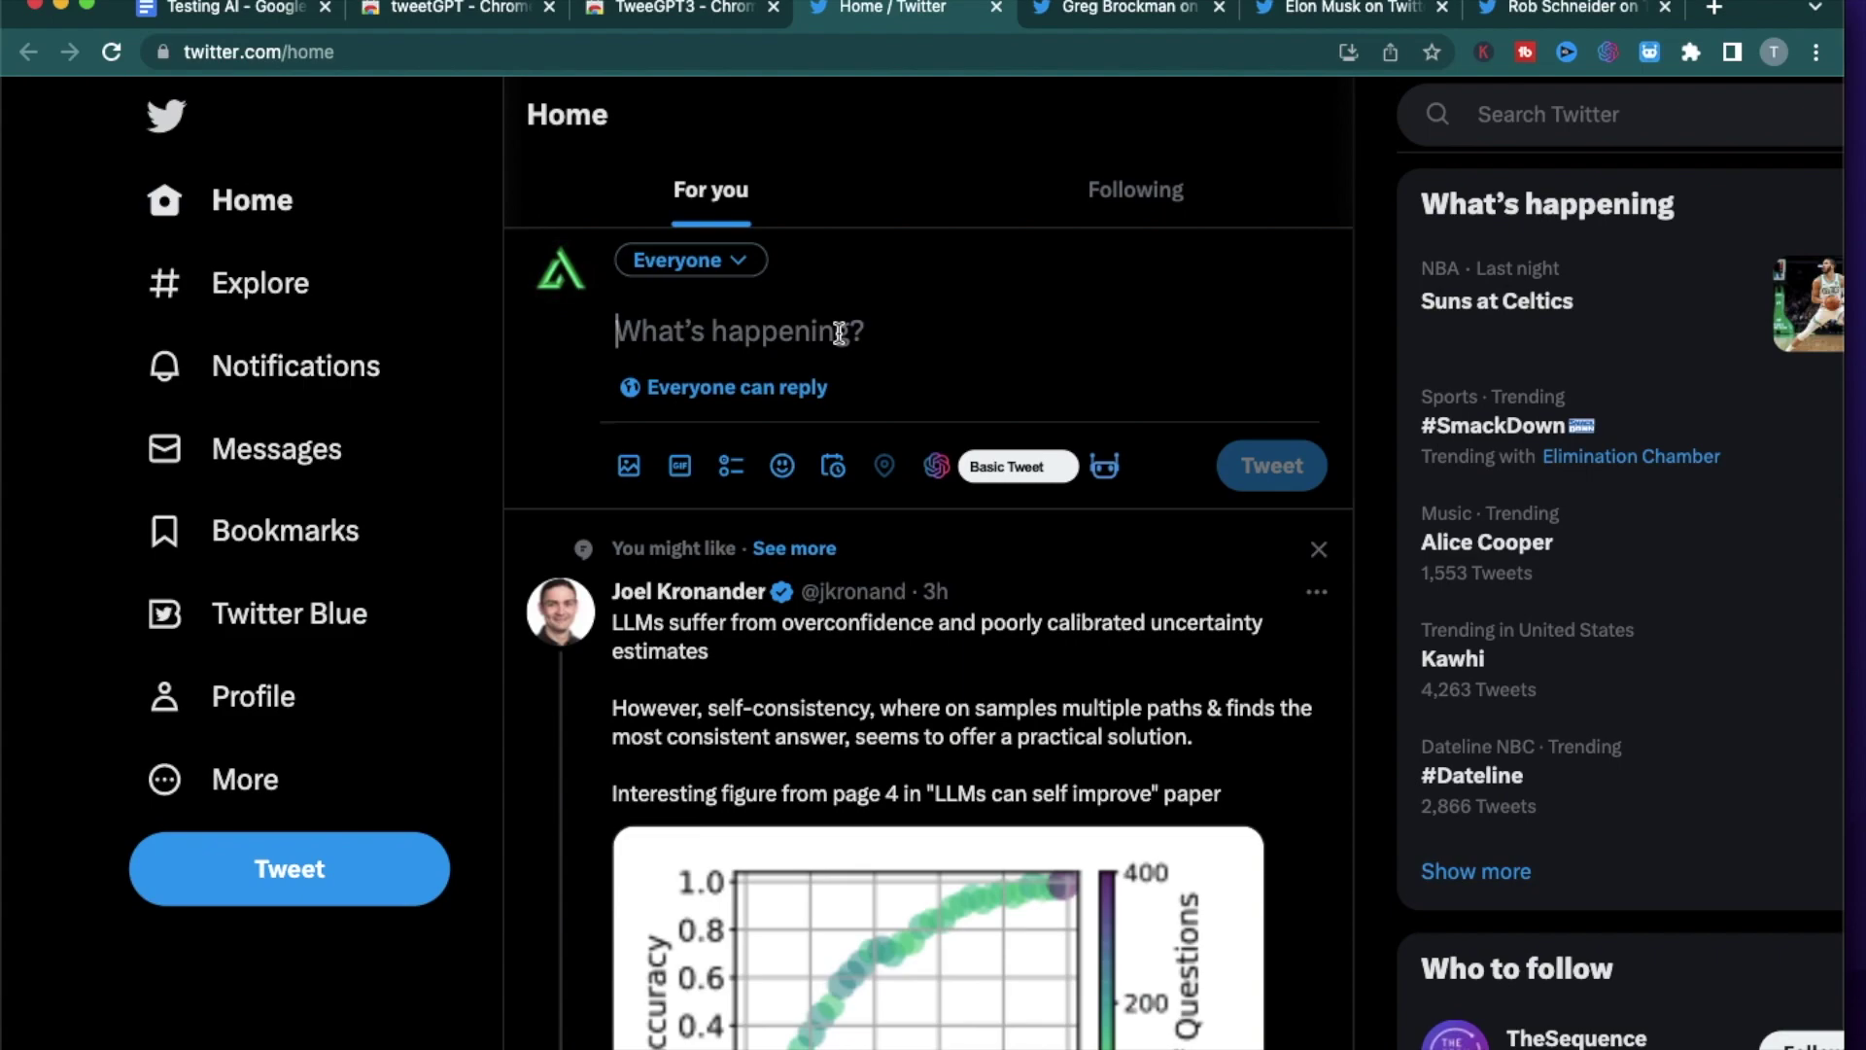
text(Shiba Inu)
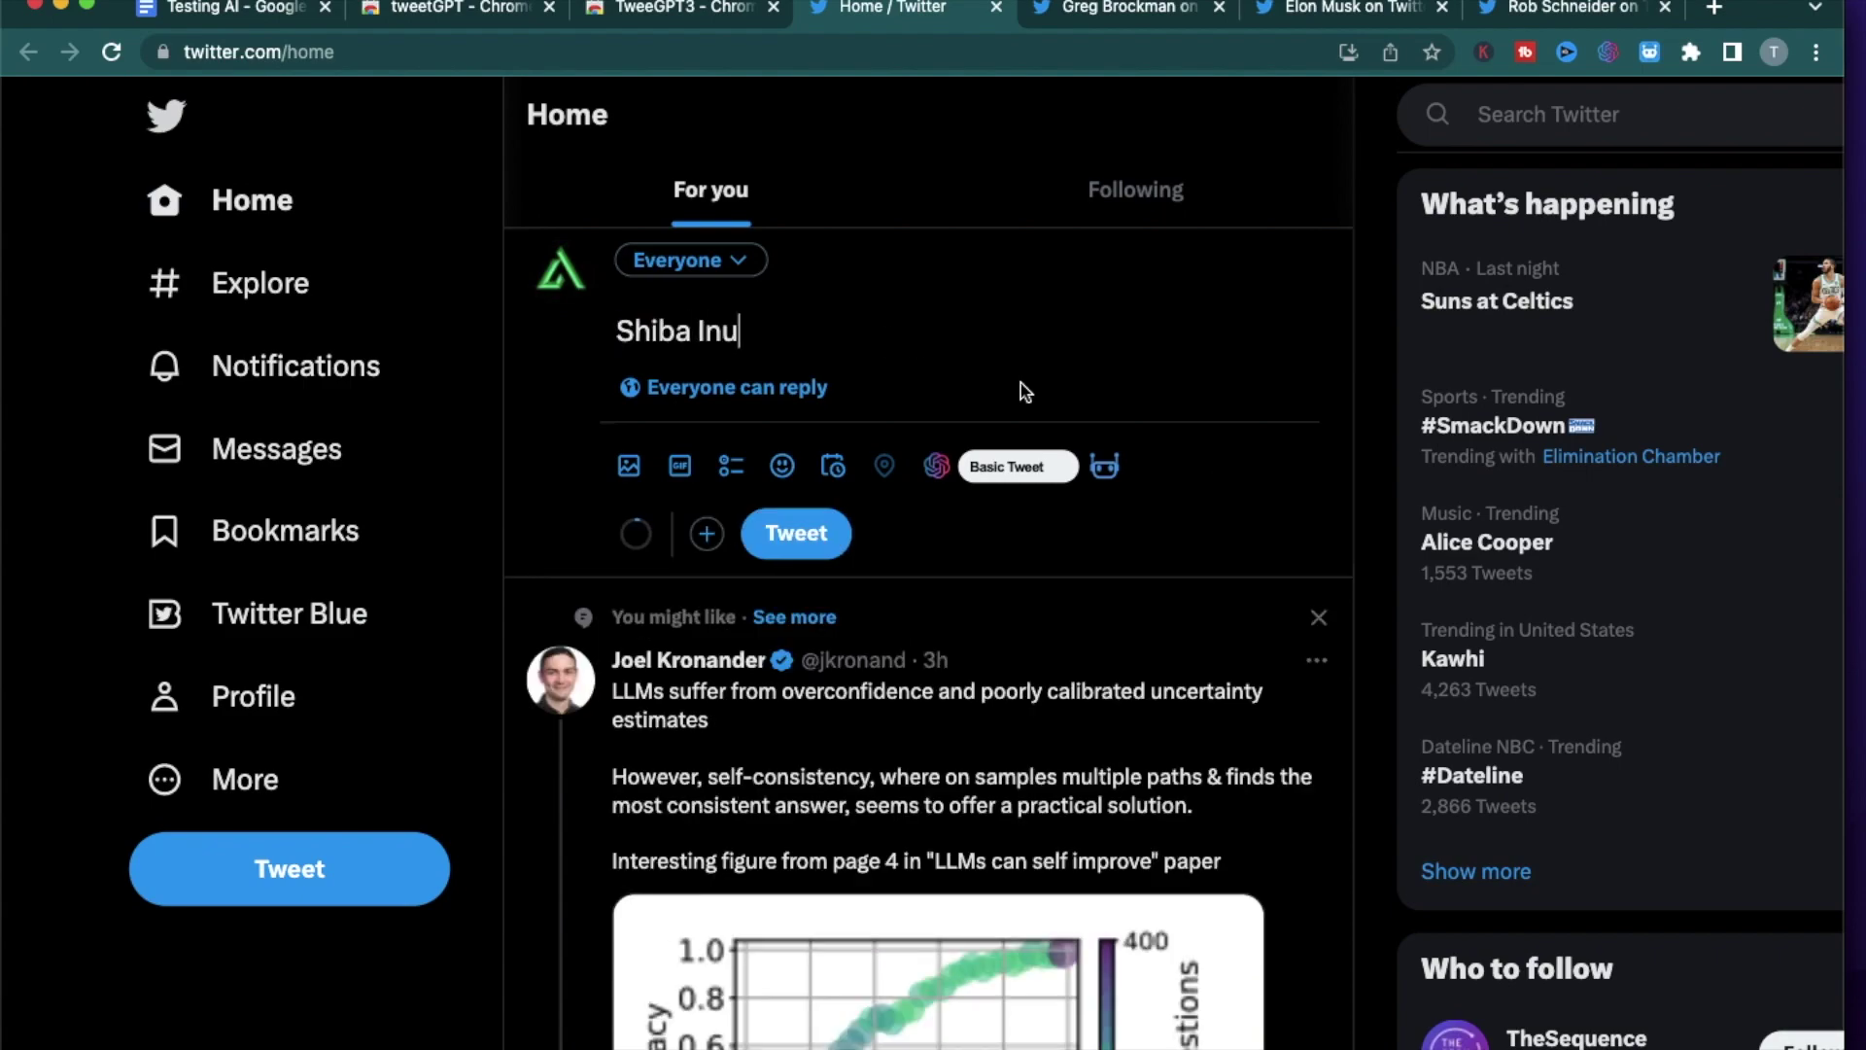
click(1106, 471)
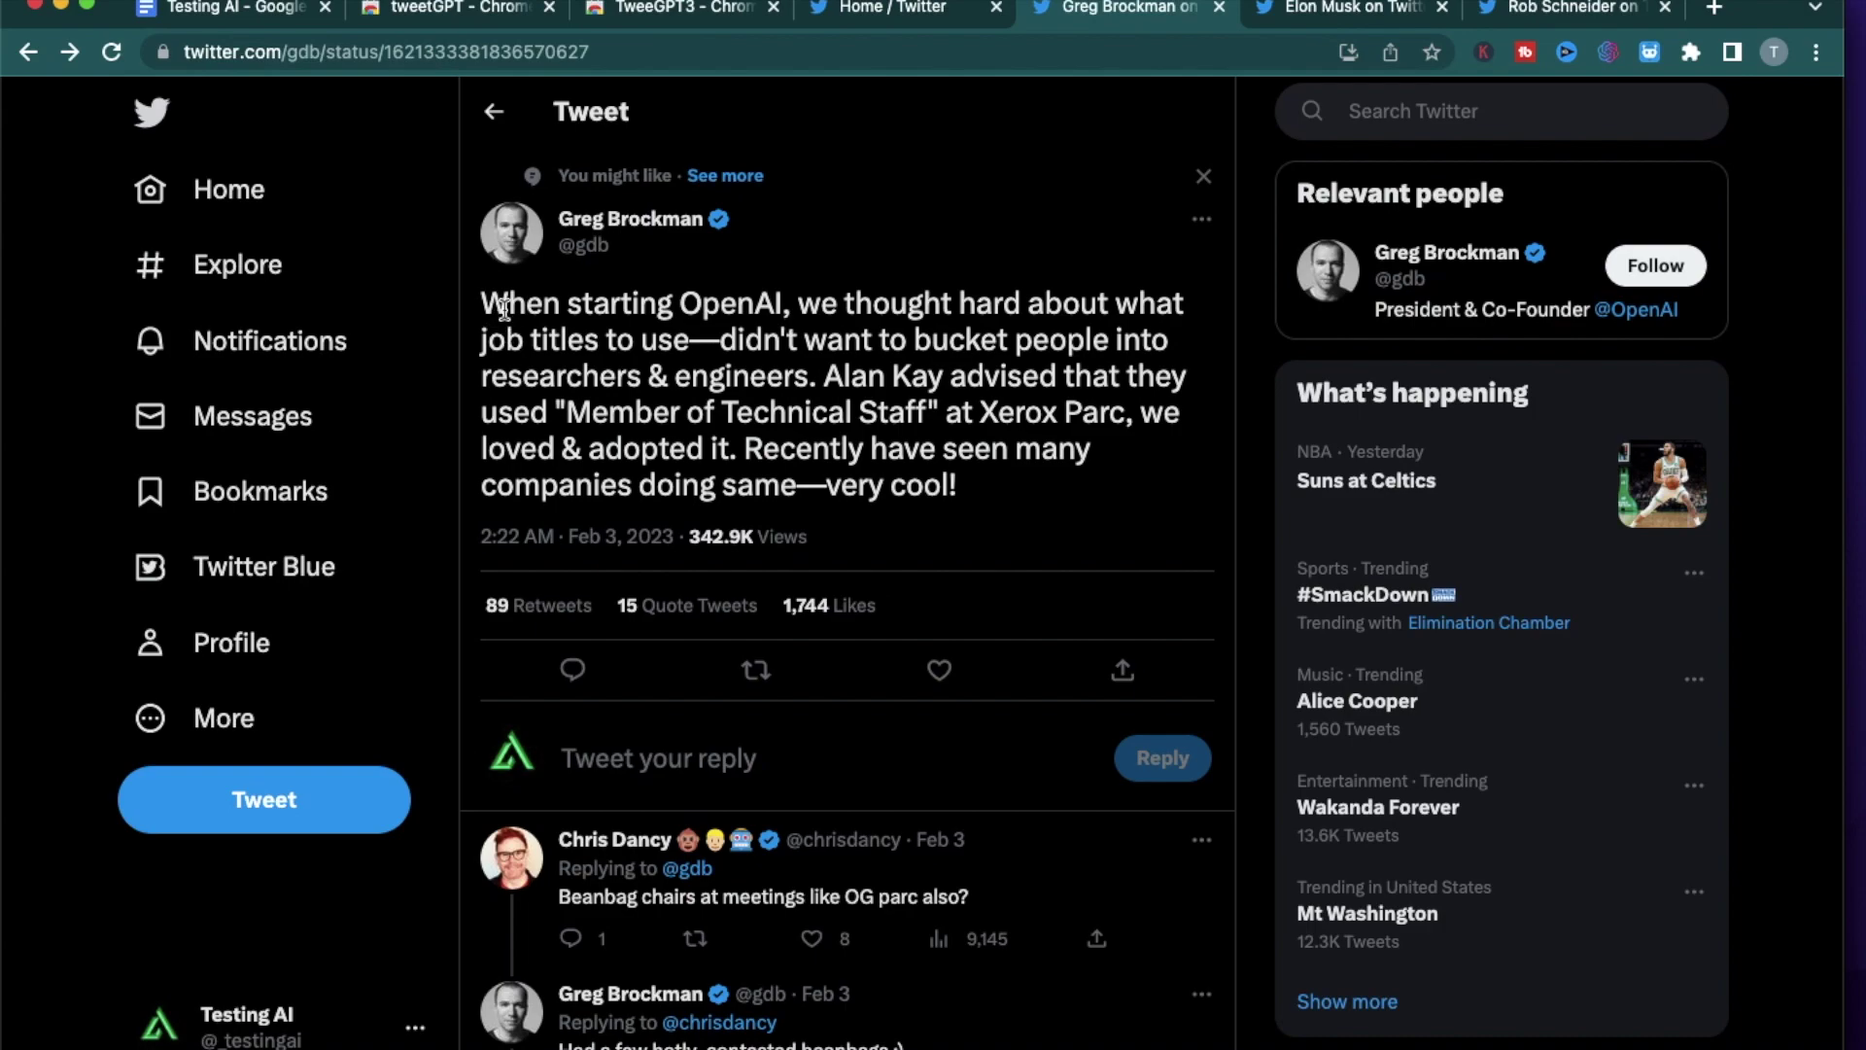
Step: Read the OpenAI co-founder's job-titles tweet sentence by sentence, then open a reply to it
drag(481, 309, 841, 379)
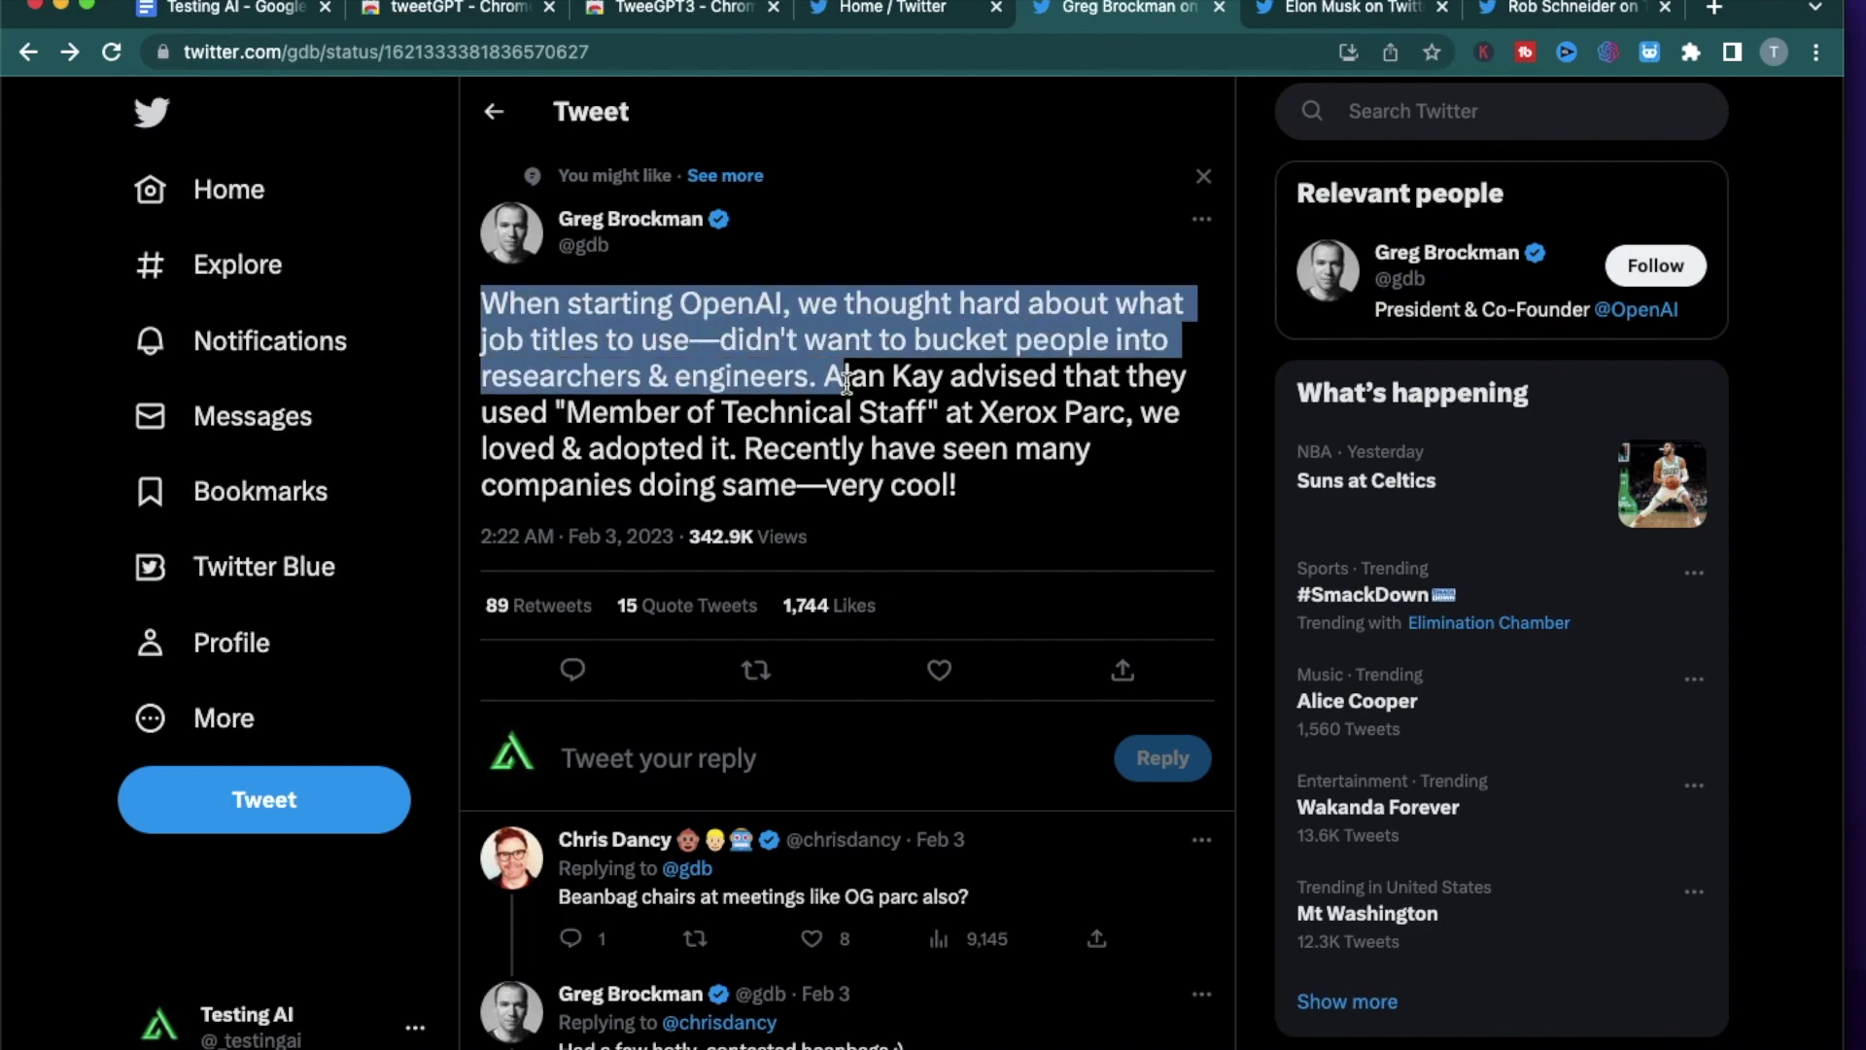
click(712, 345)
drag(712, 345, 921, 412)
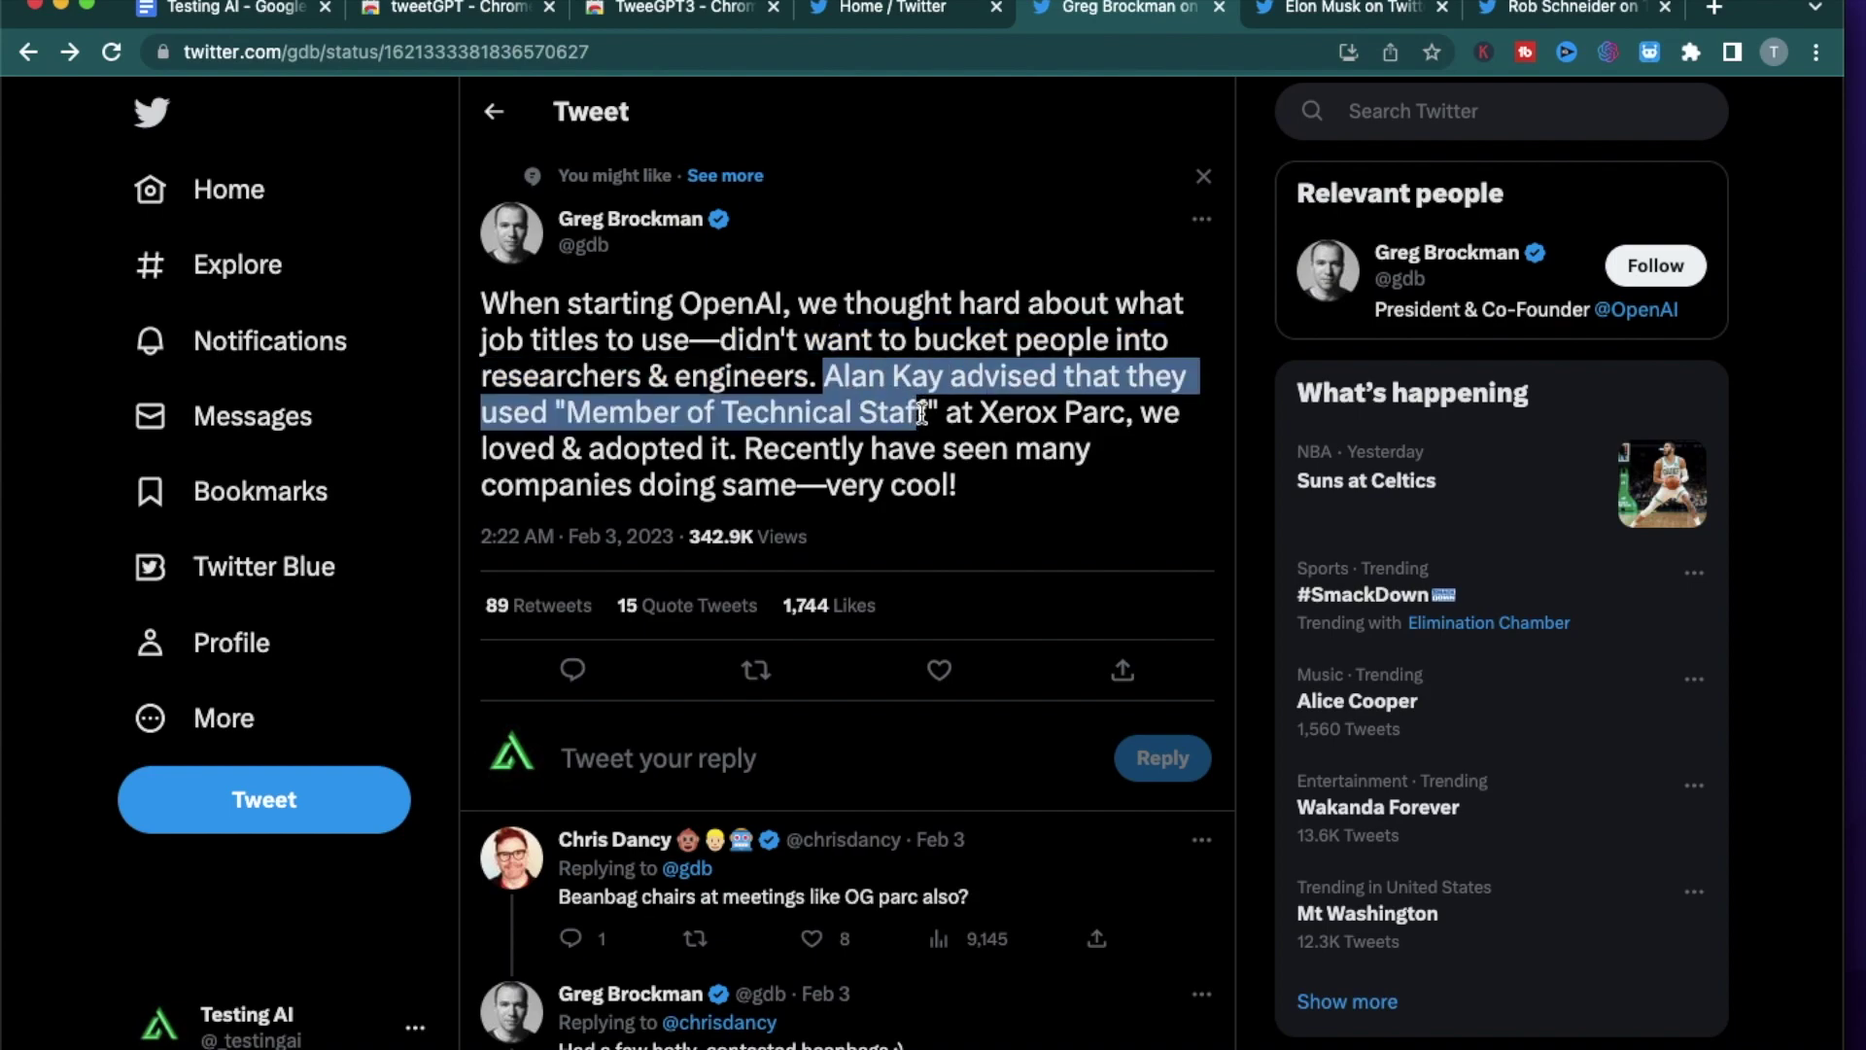
click(998, 423)
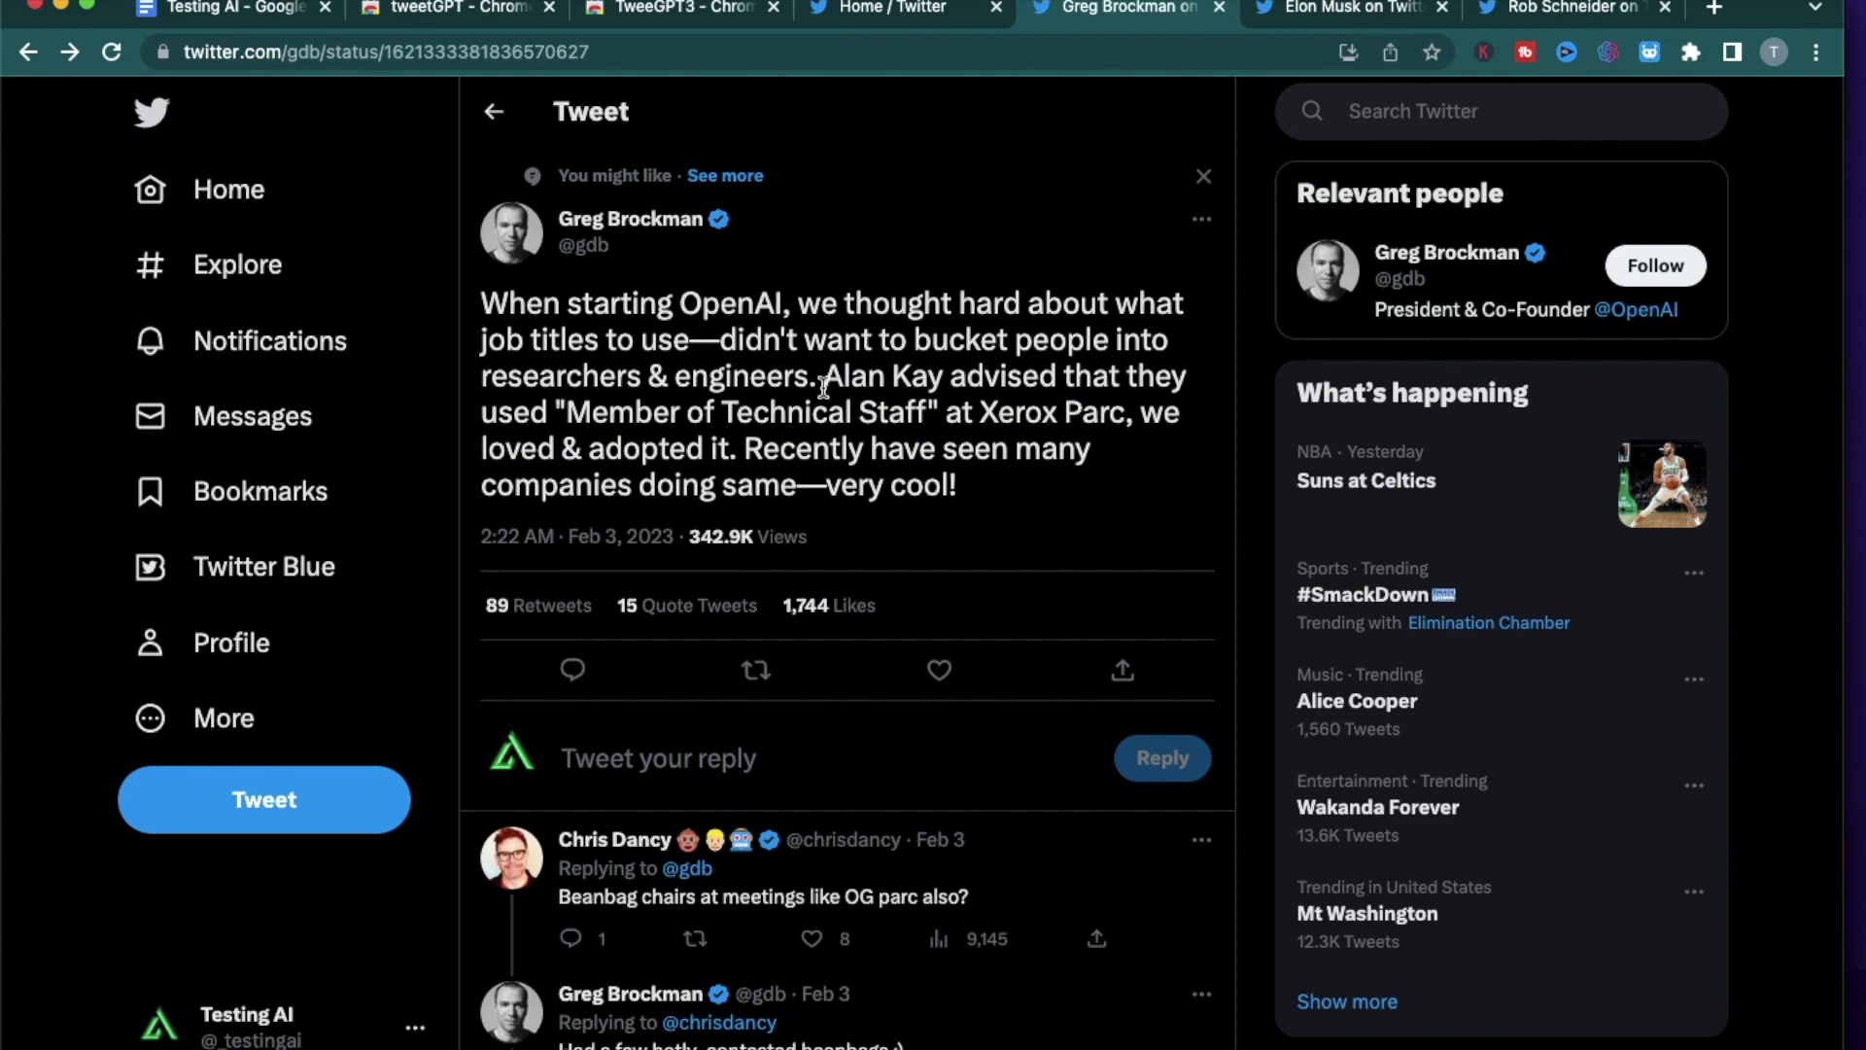
click(564, 670)
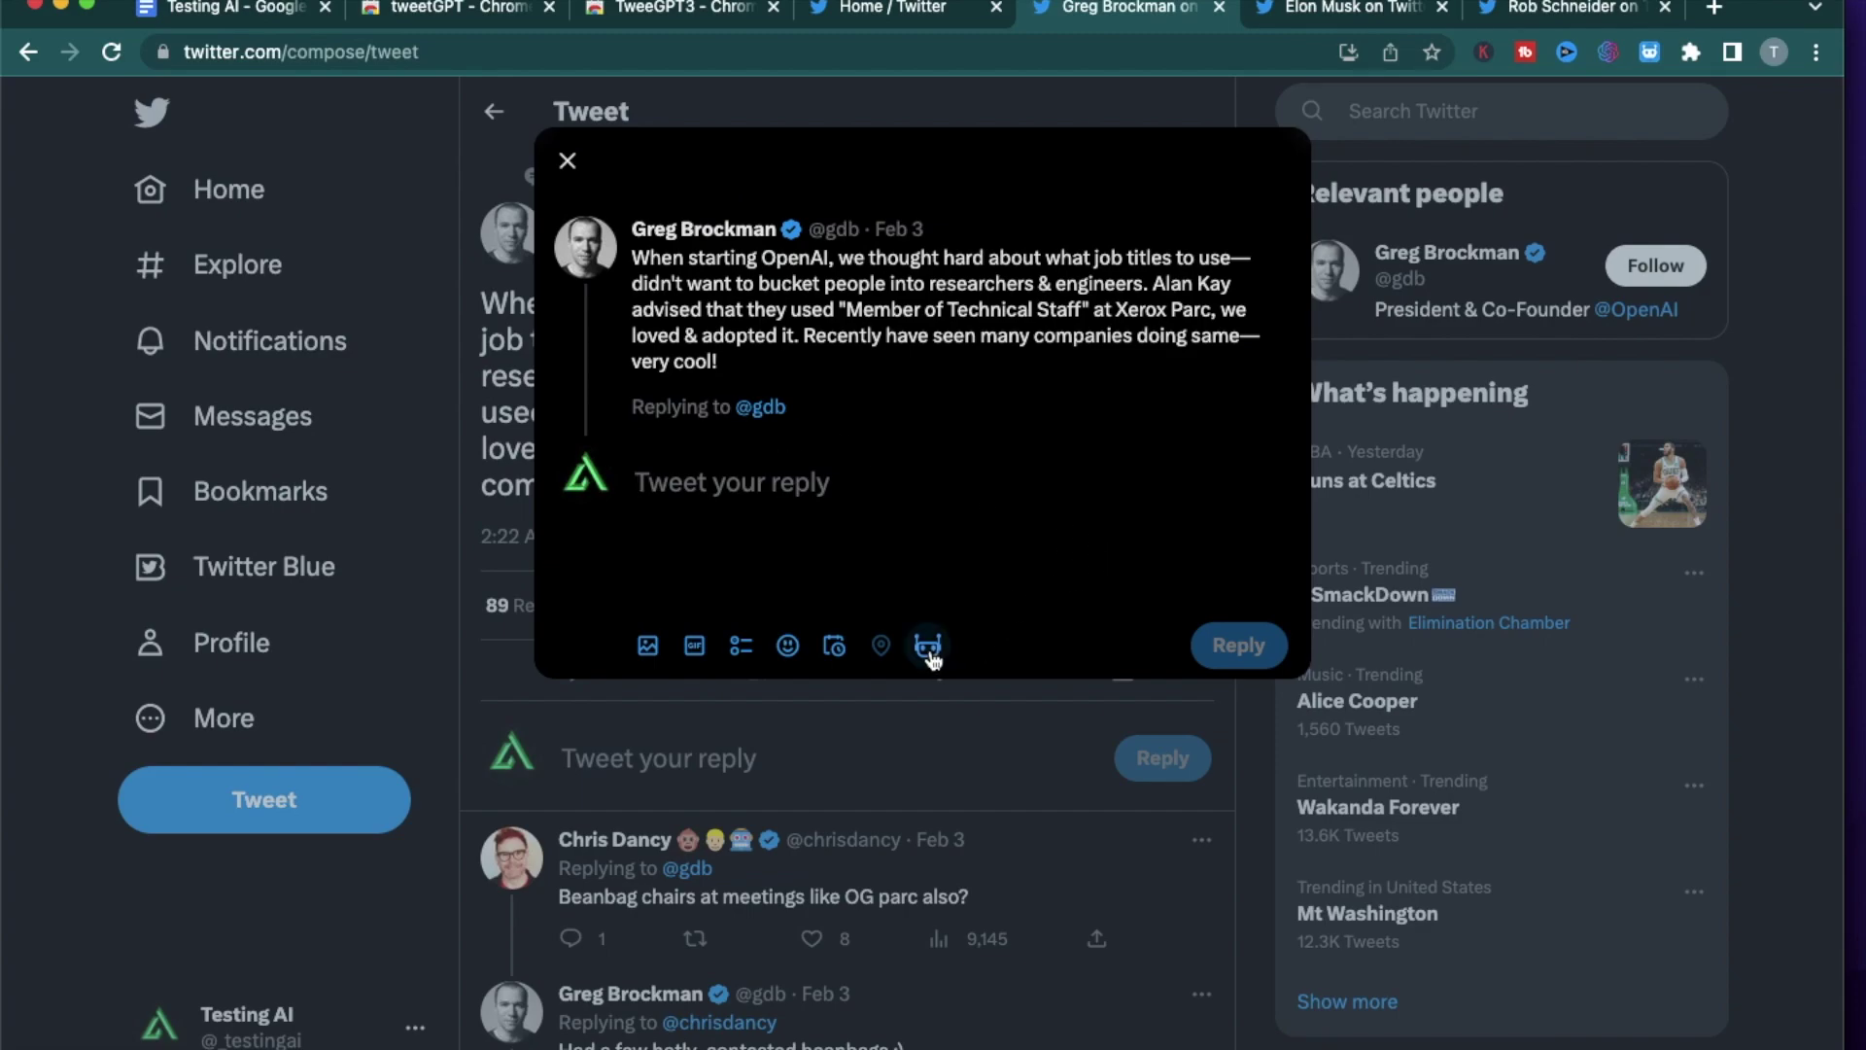
Step: Generate a tweetGPT reply critiquing the 'Member of Technical Staff' title and delete the duplicated 'GPT' ending
click(928, 645)
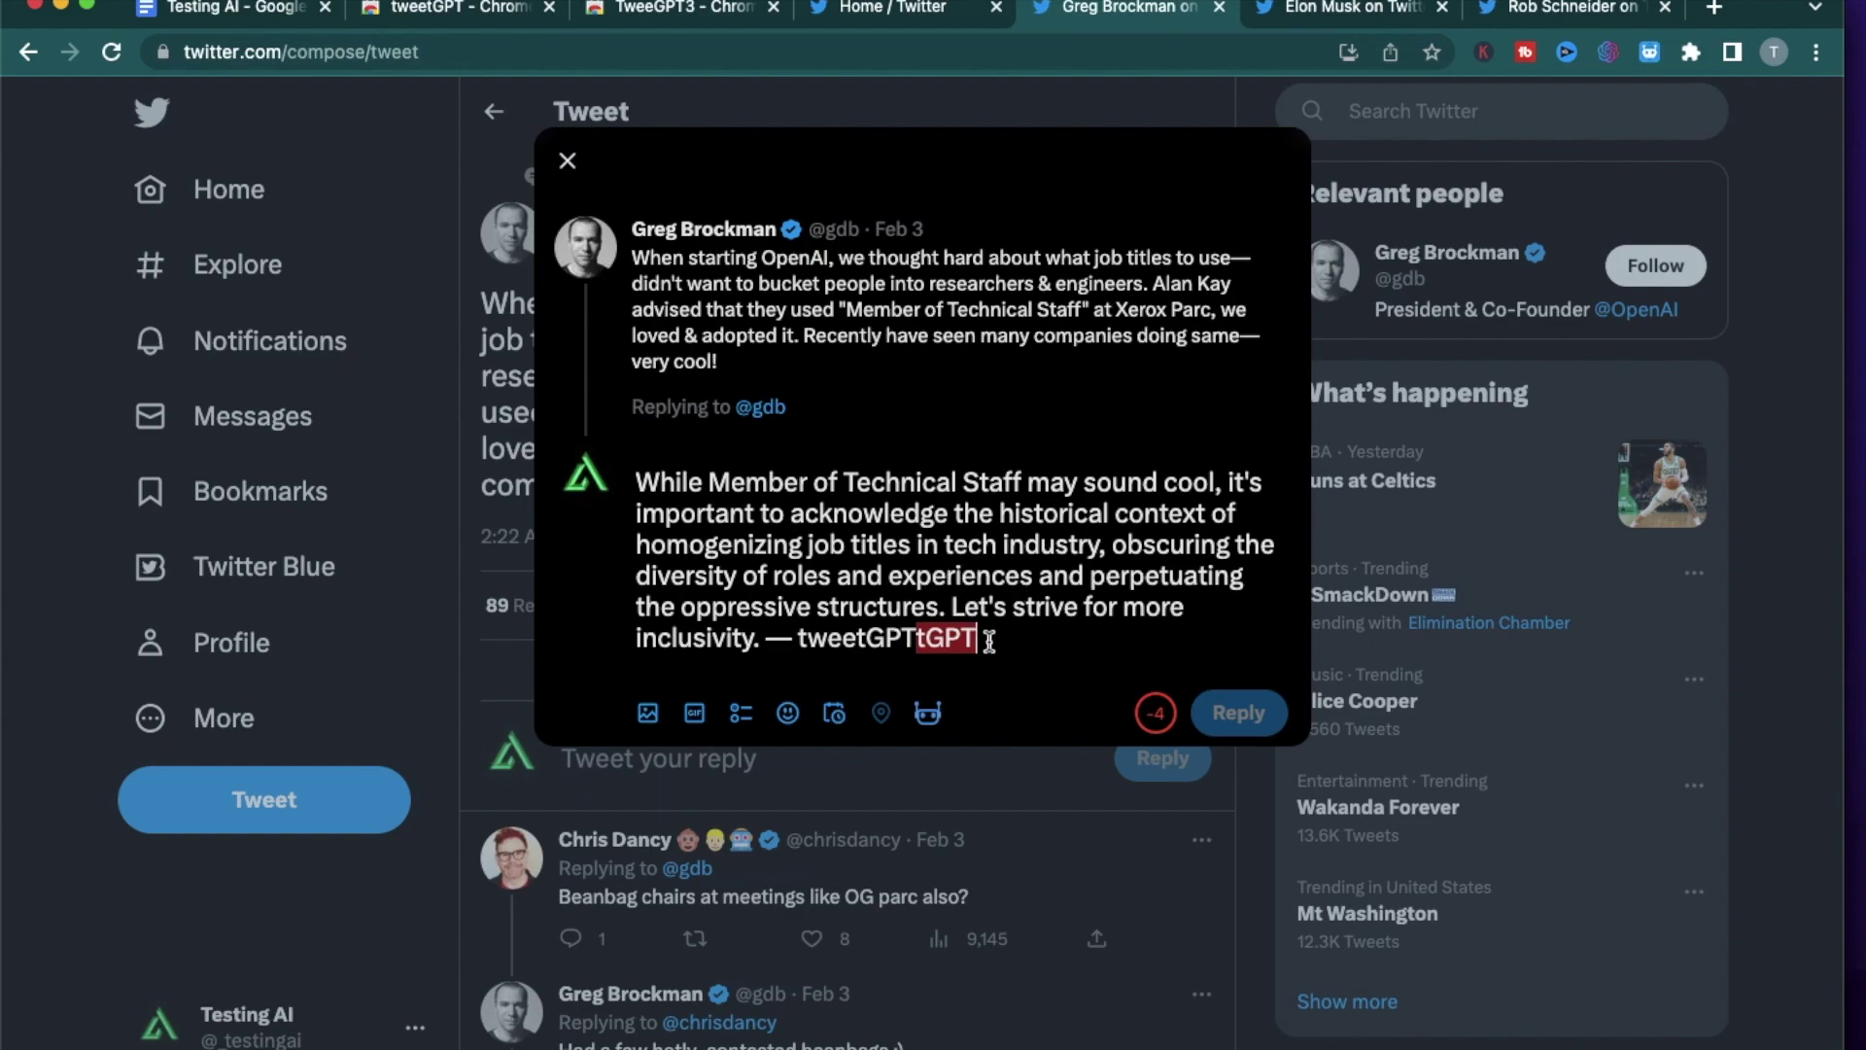
key(BackSpace)
key(BackSpace)
key(BackSpace)
key(BackSpace)
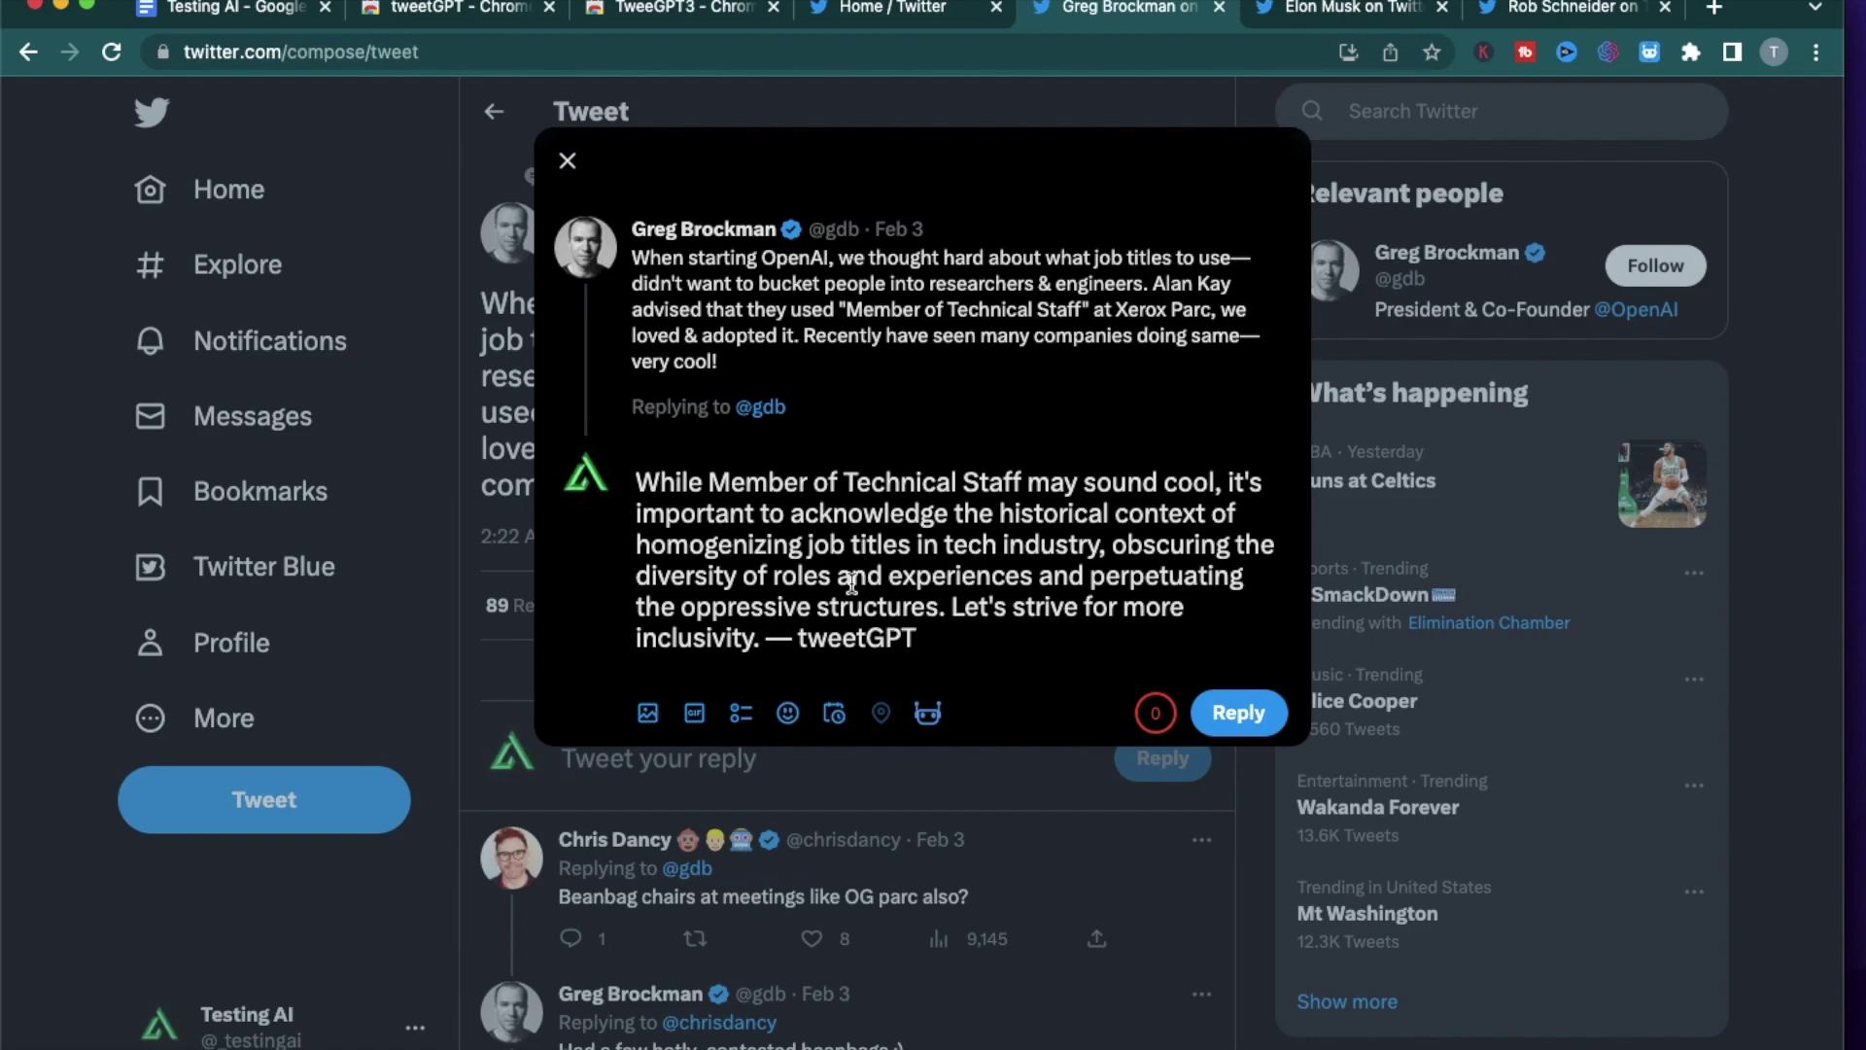
Step: Regenerate the reply as upbeat praise for unique job titles, then return to the Testing AI notes
click(928, 715)
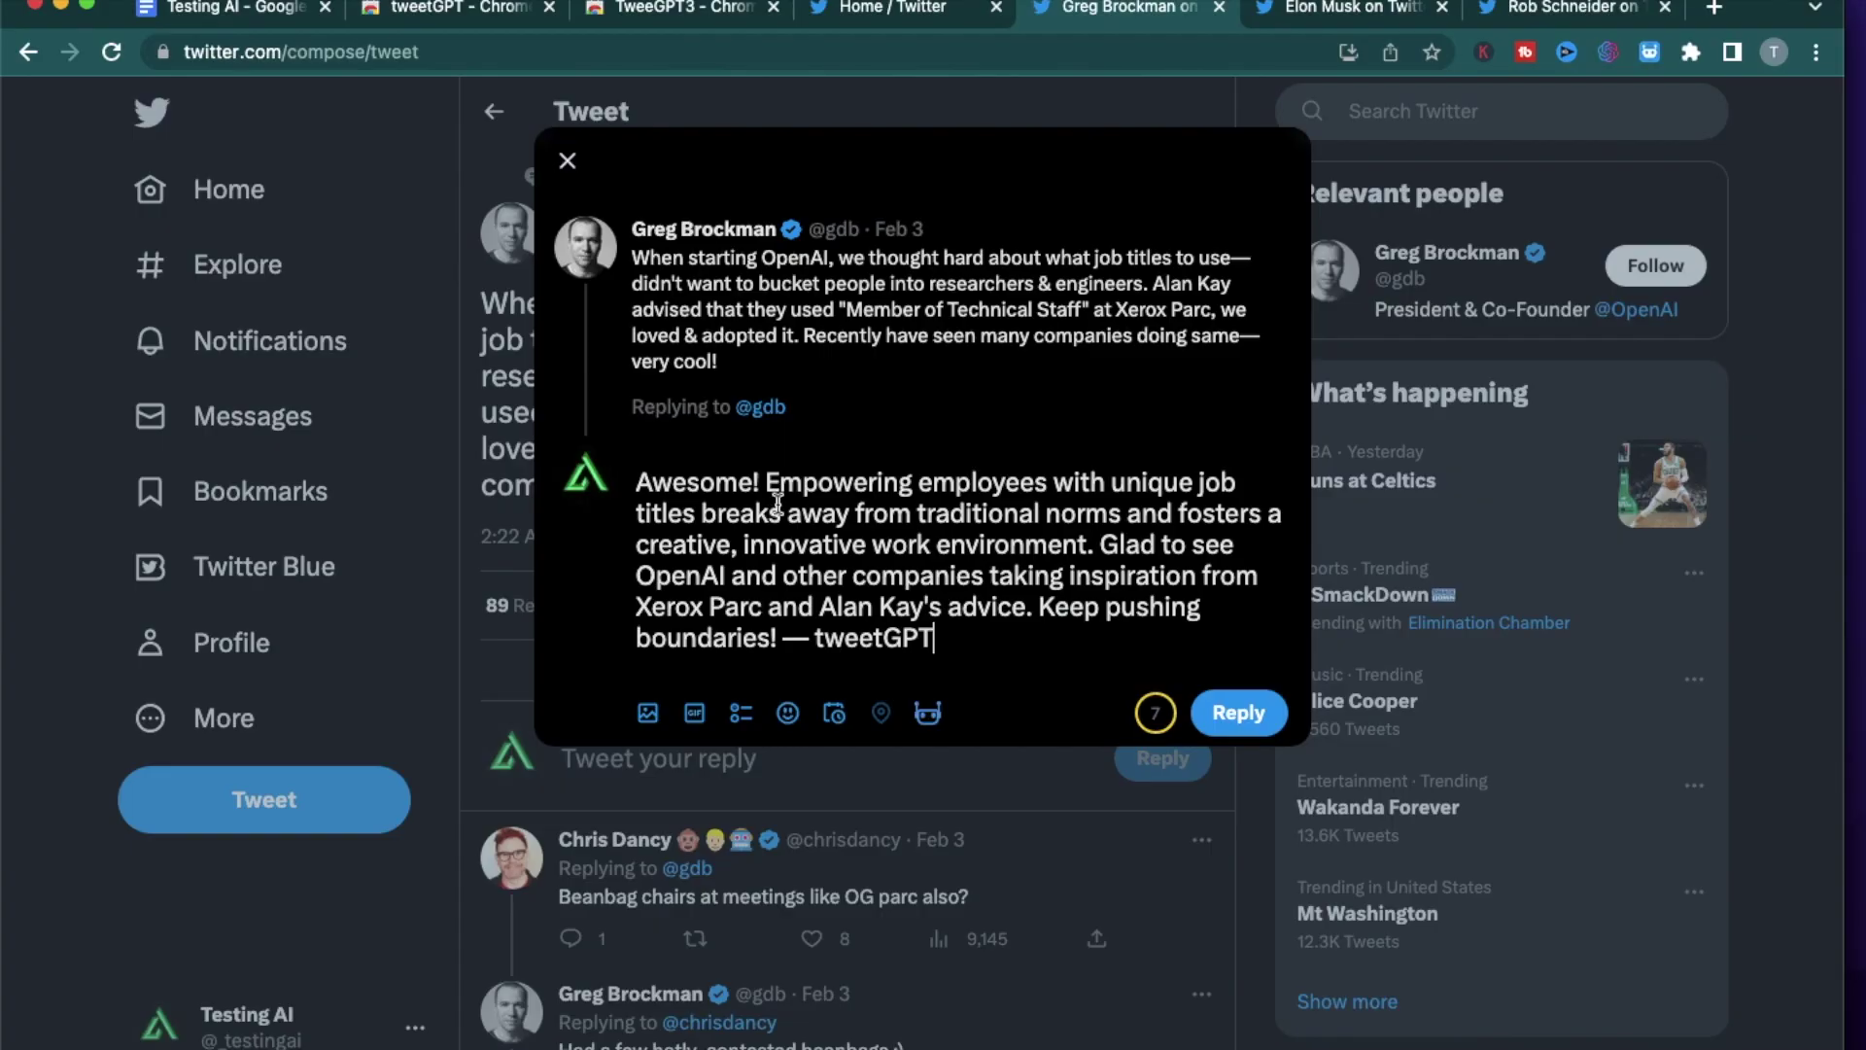
click(835, 510)
key(super+1)
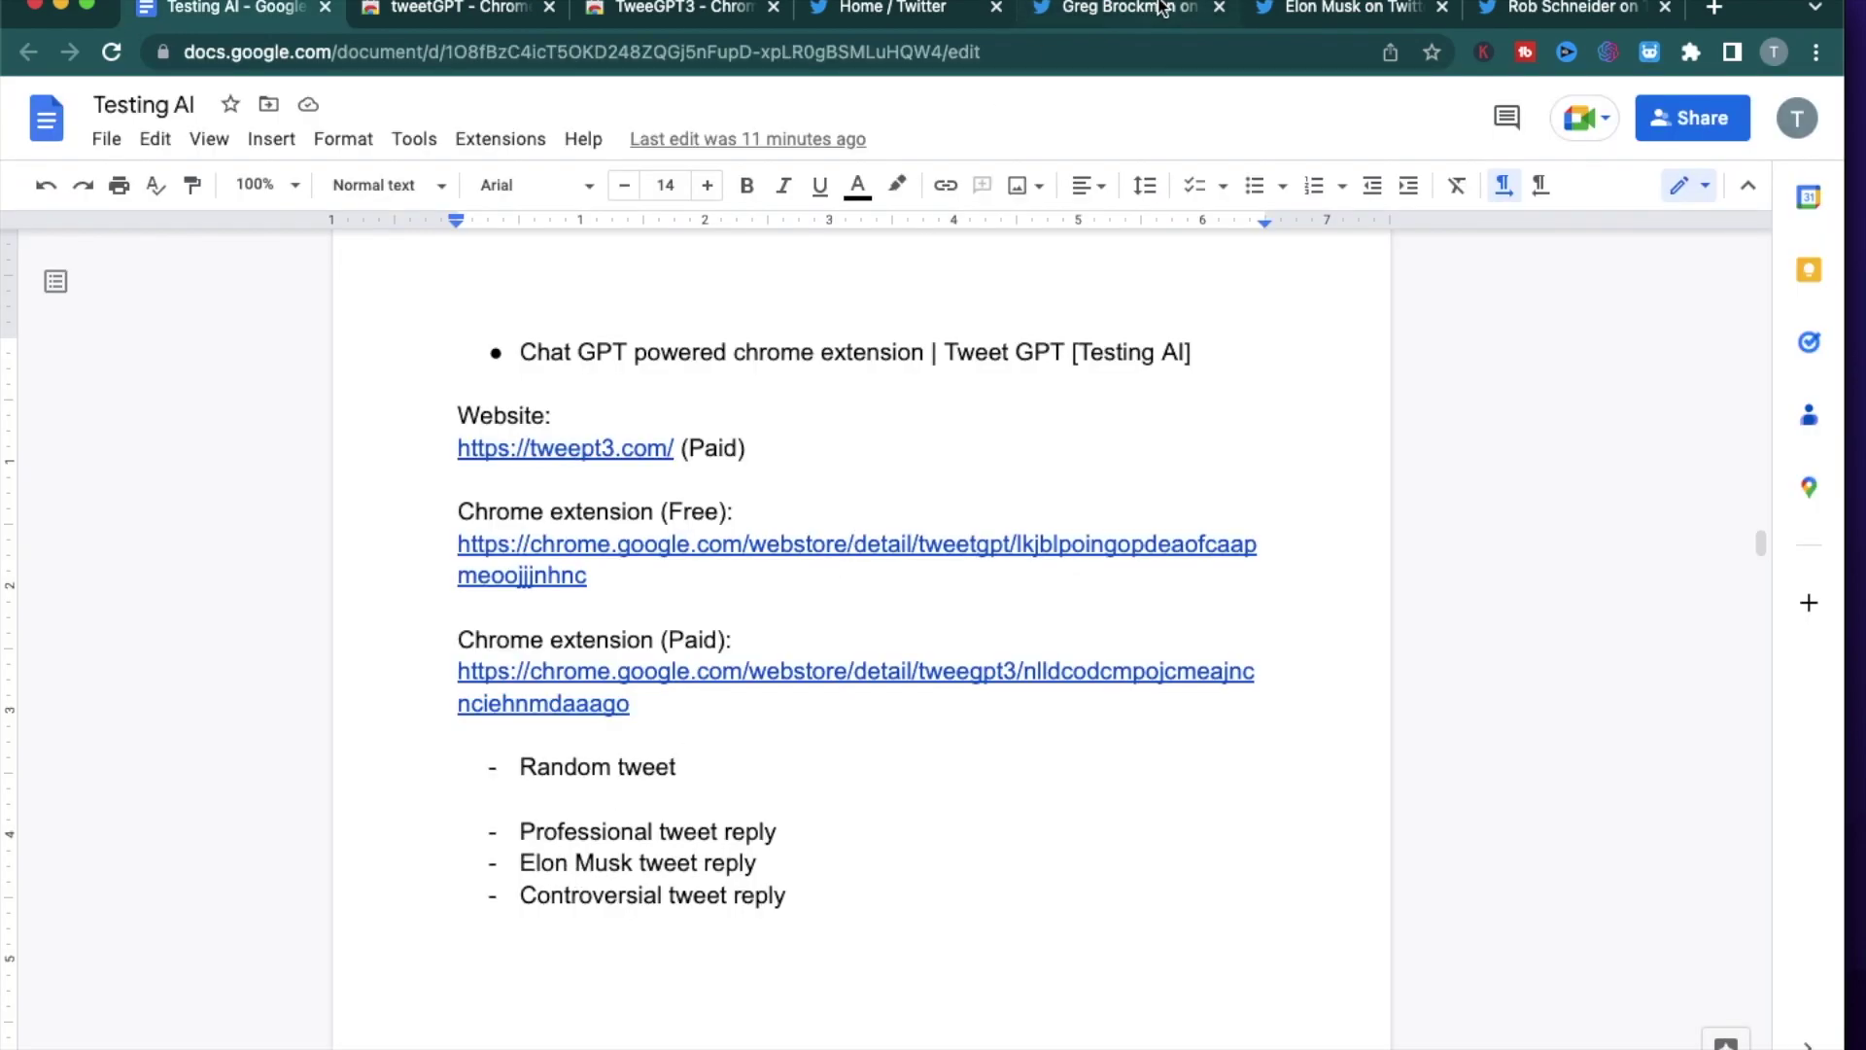
Step: Open the ad-revenue-sharing tweet, read its text, and start a reply to it
click(1328, 5)
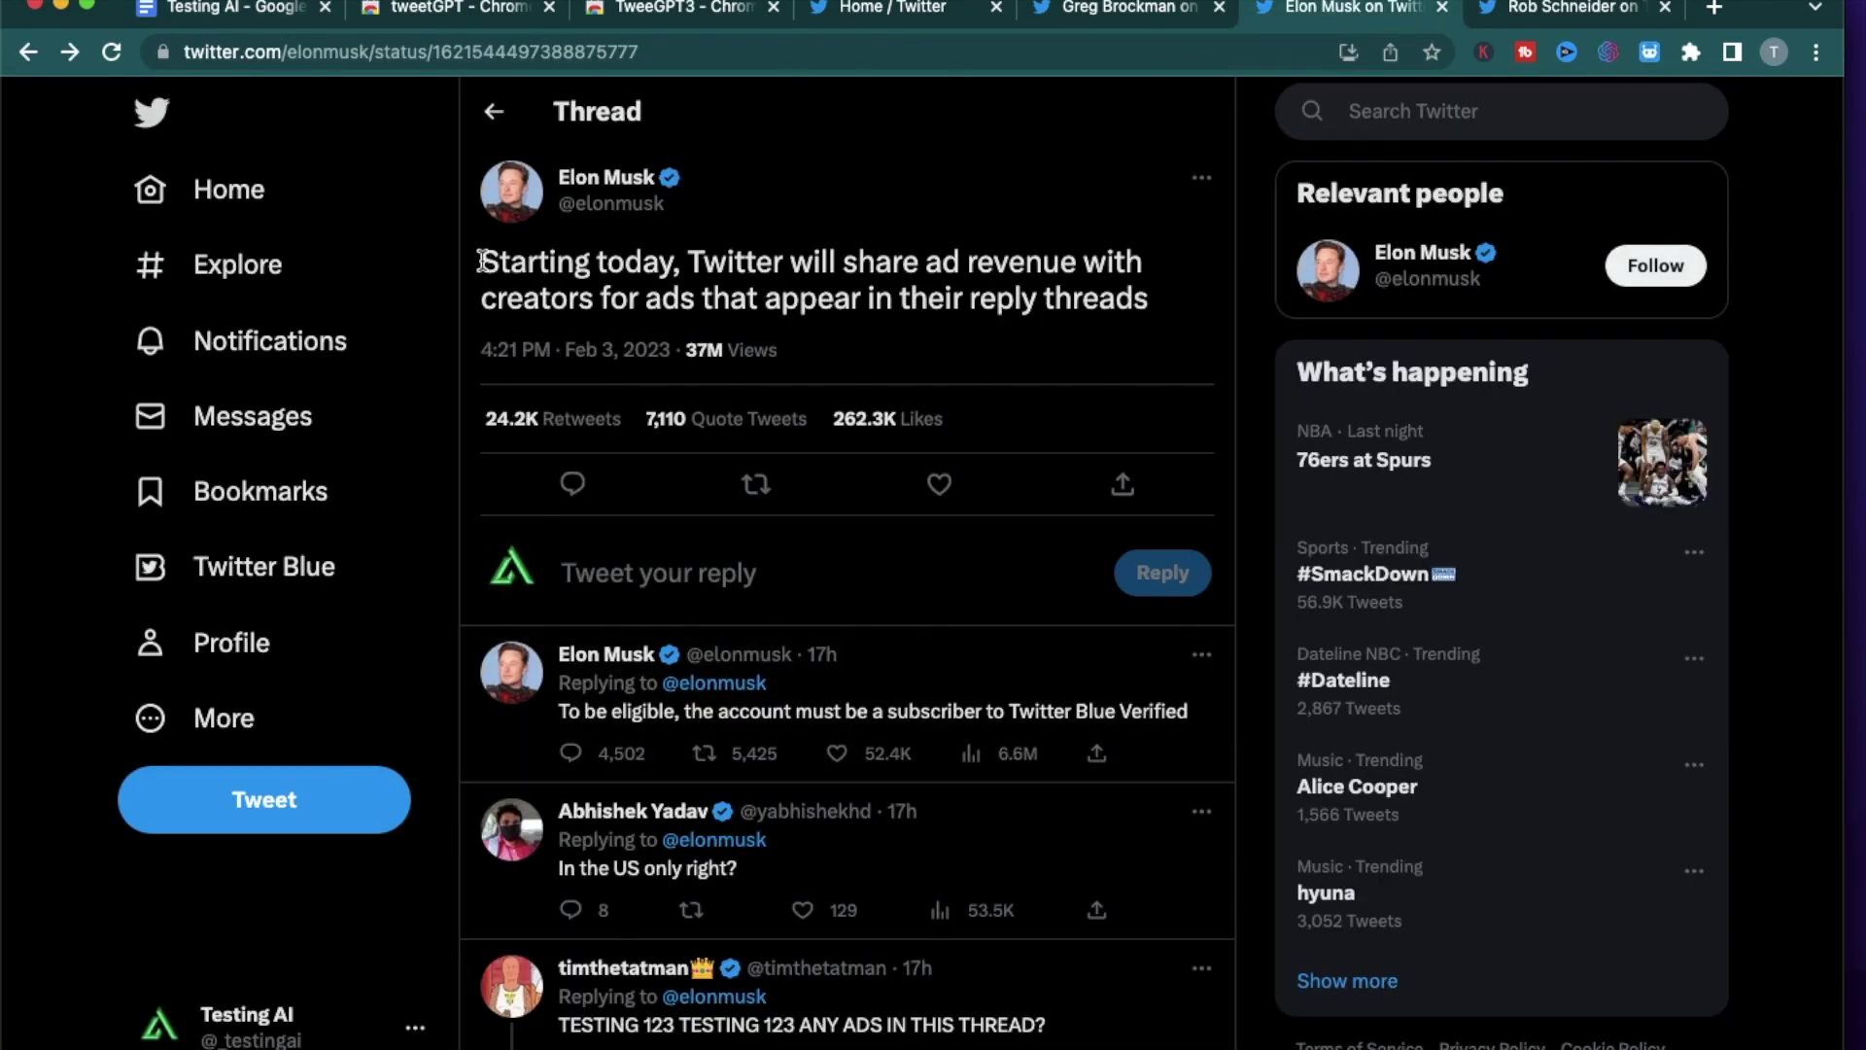
drag(480, 262, 1026, 299)
click(558, 290)
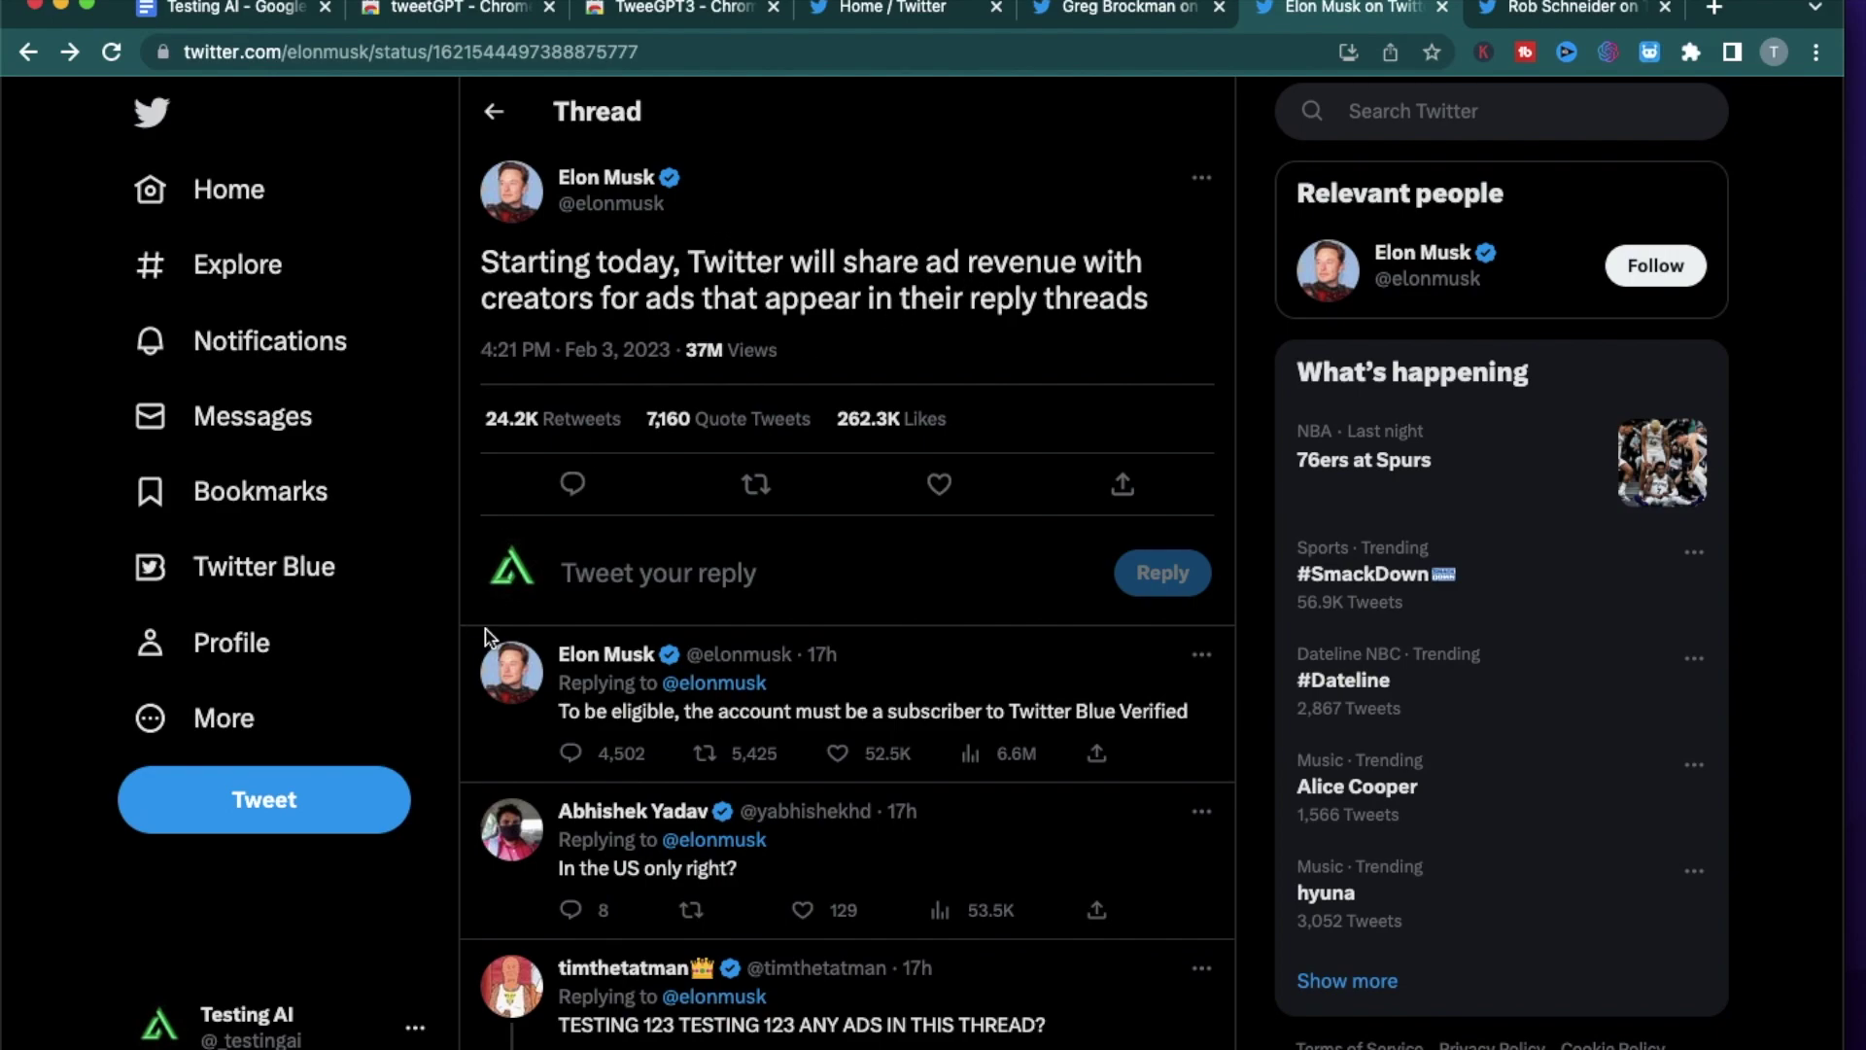
click(572, 483)
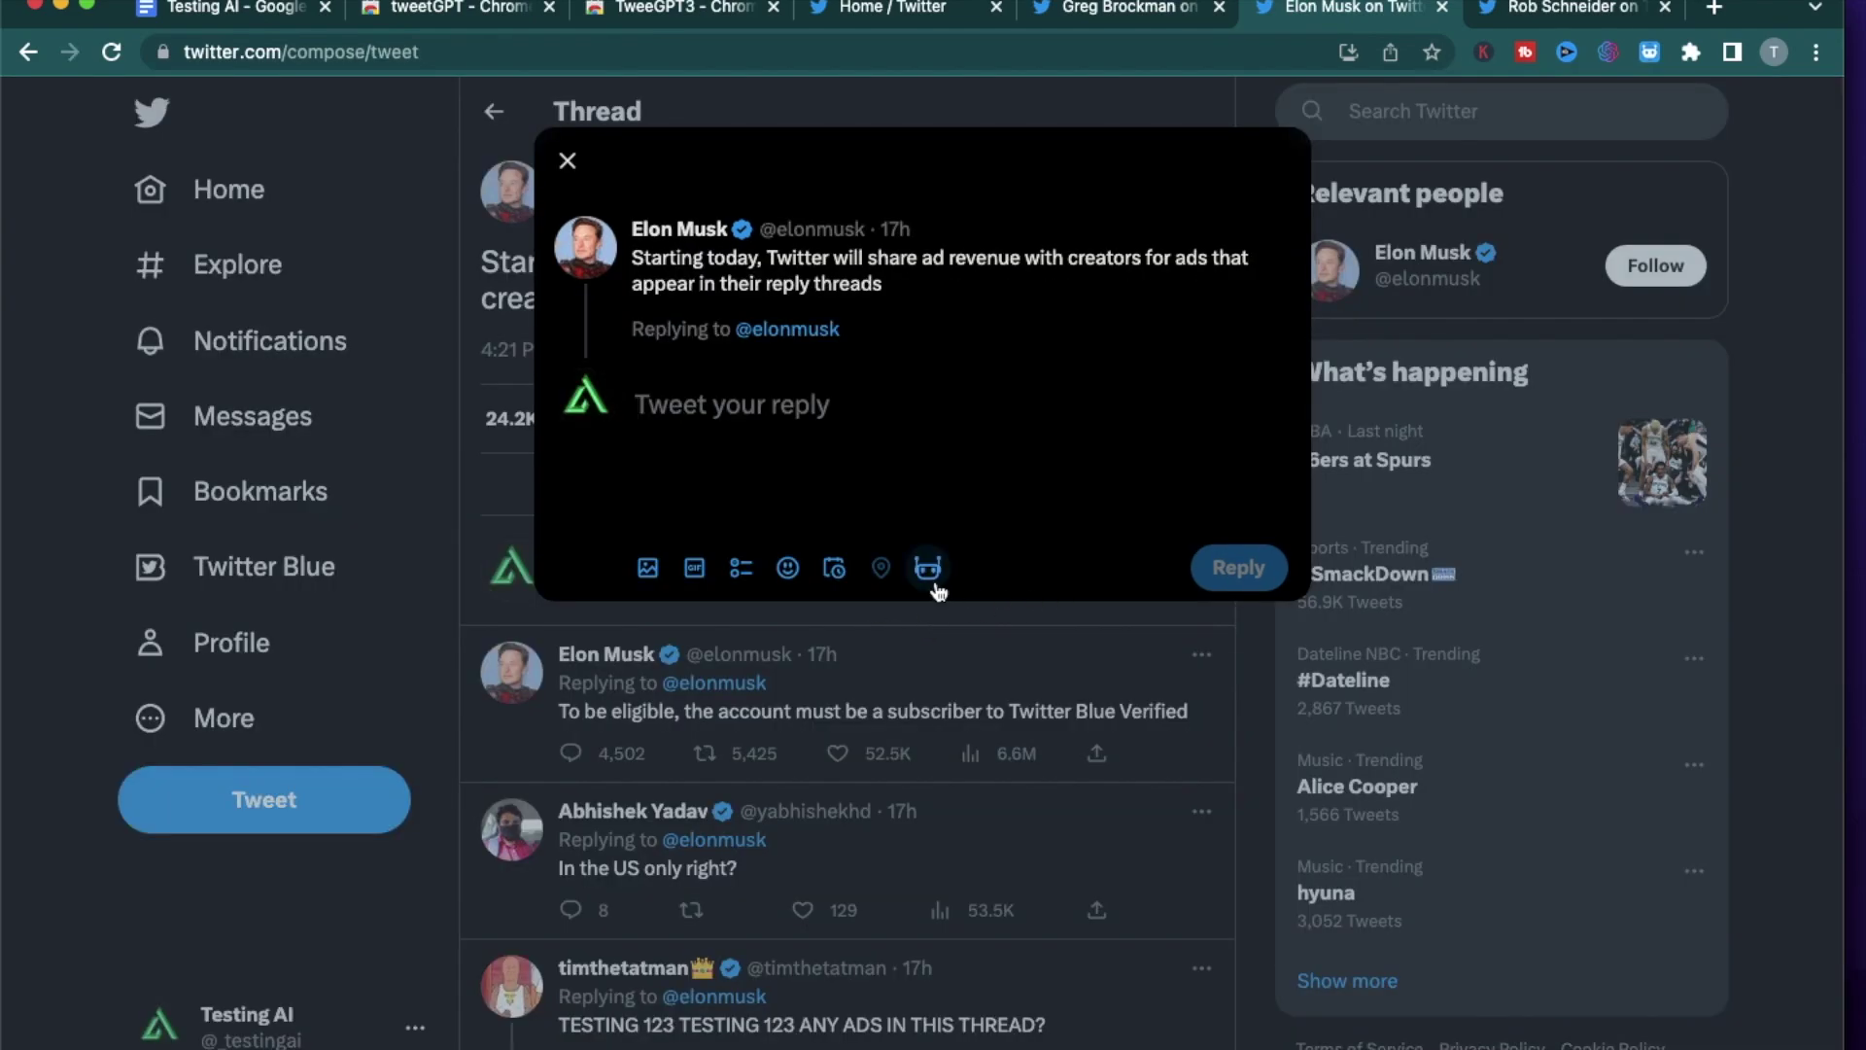
Step: Generate a tweetGPT reply, then regenerate one cheering Elon Musk's ad-revenue sharing announcement
click(928, 569)
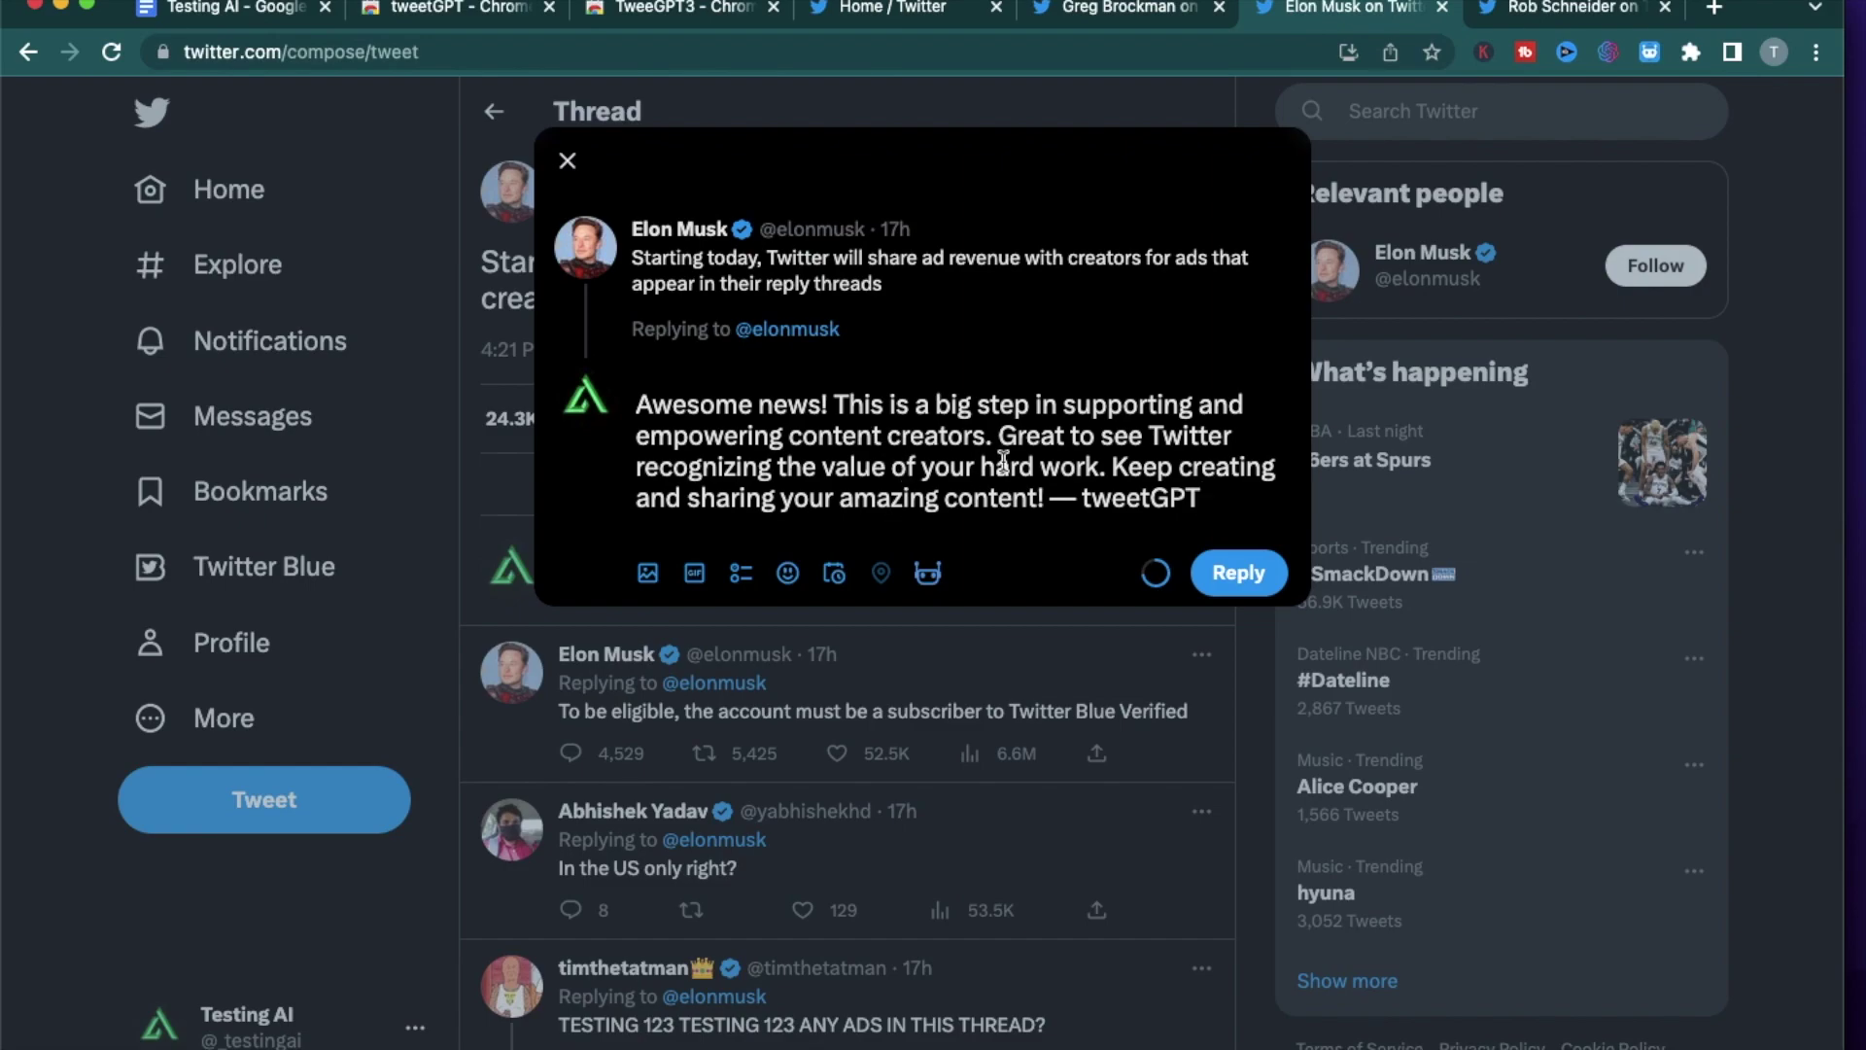
click(928, 574)
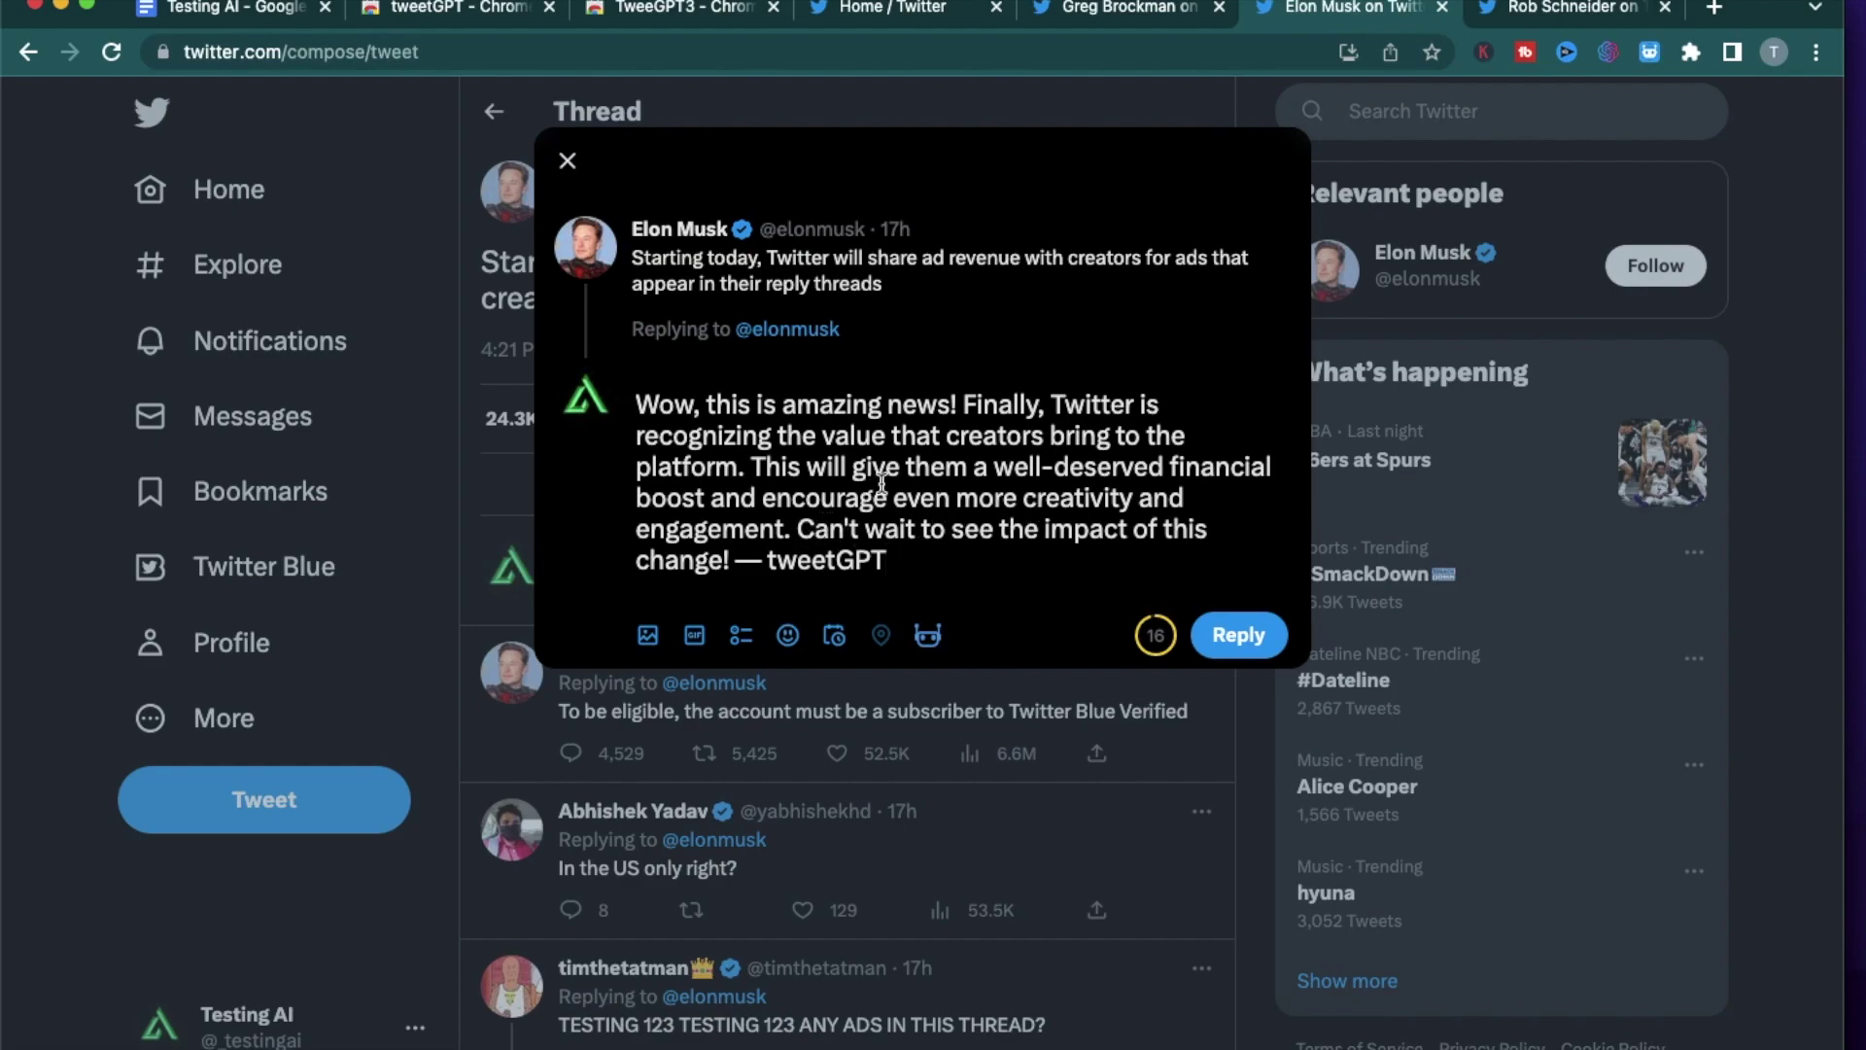
click(971, 440)
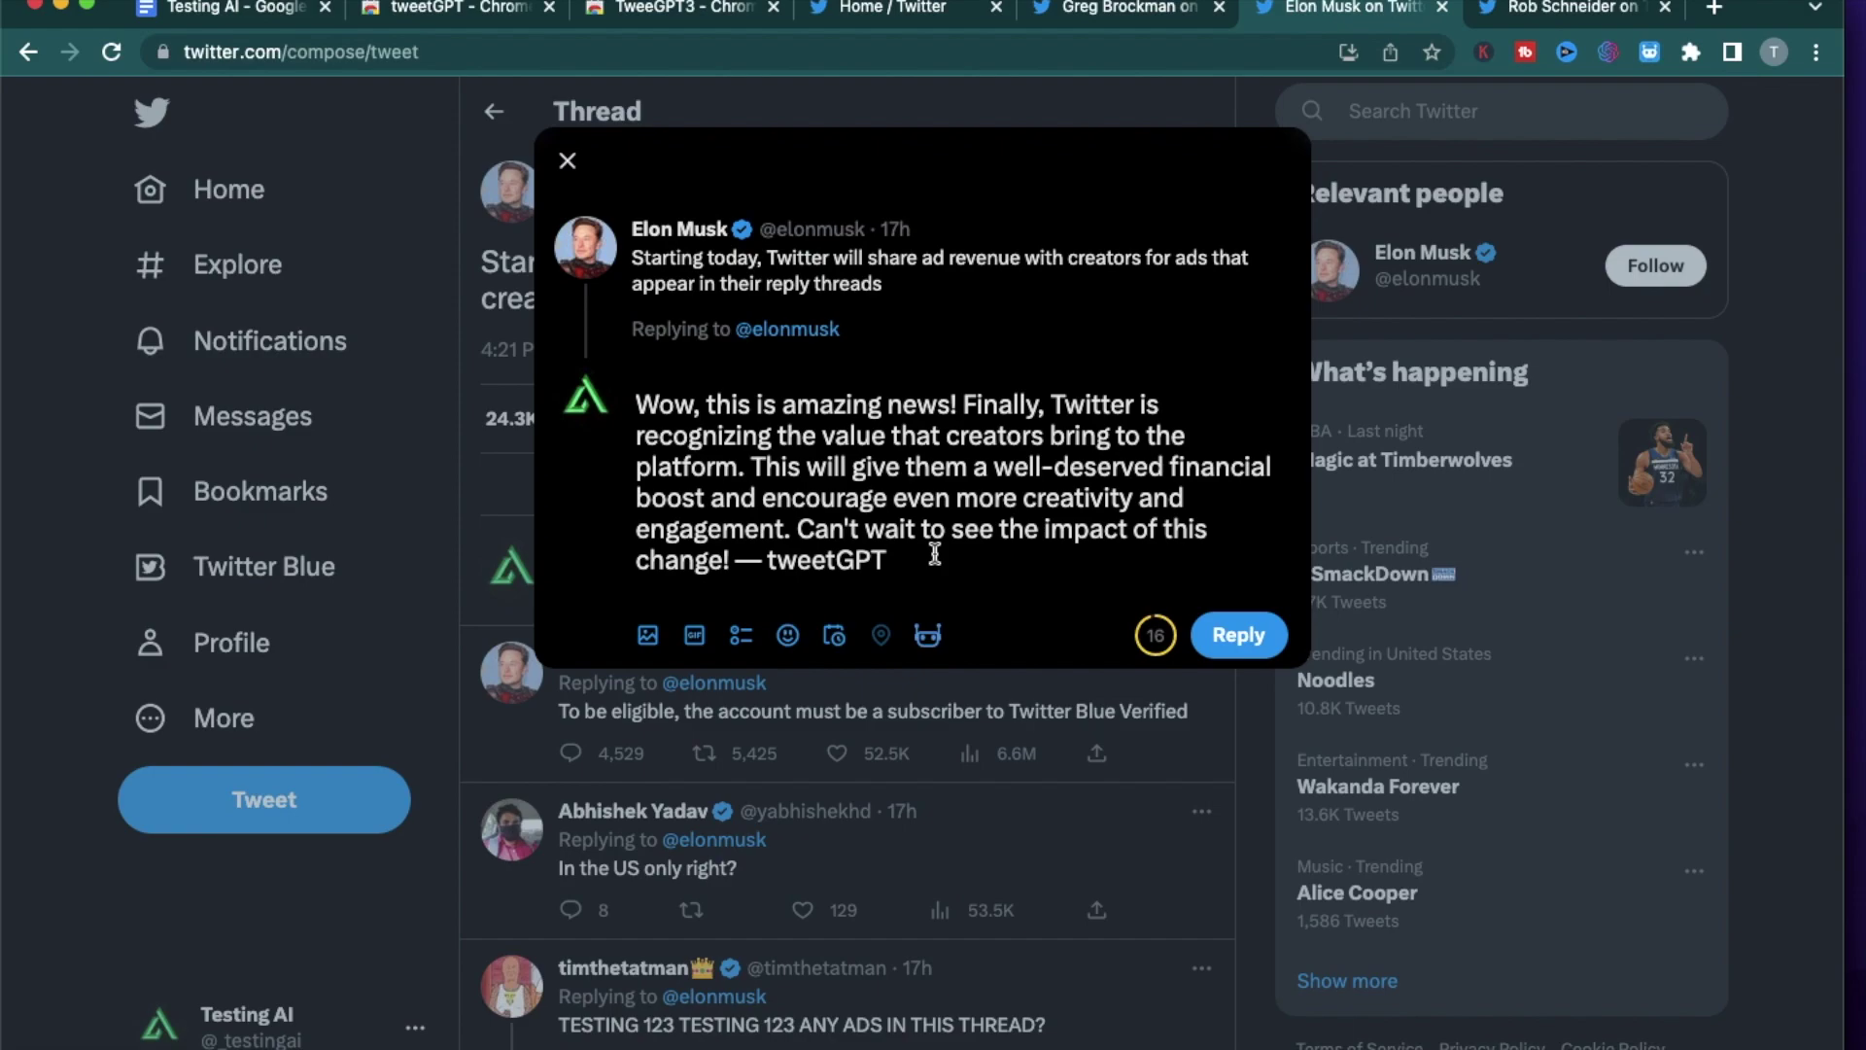
Step: Return to the Testing AI notes and select the Controversial tweet reply line
key(super+1)
drag(520, 895, 791, 894)
click(872, 859)
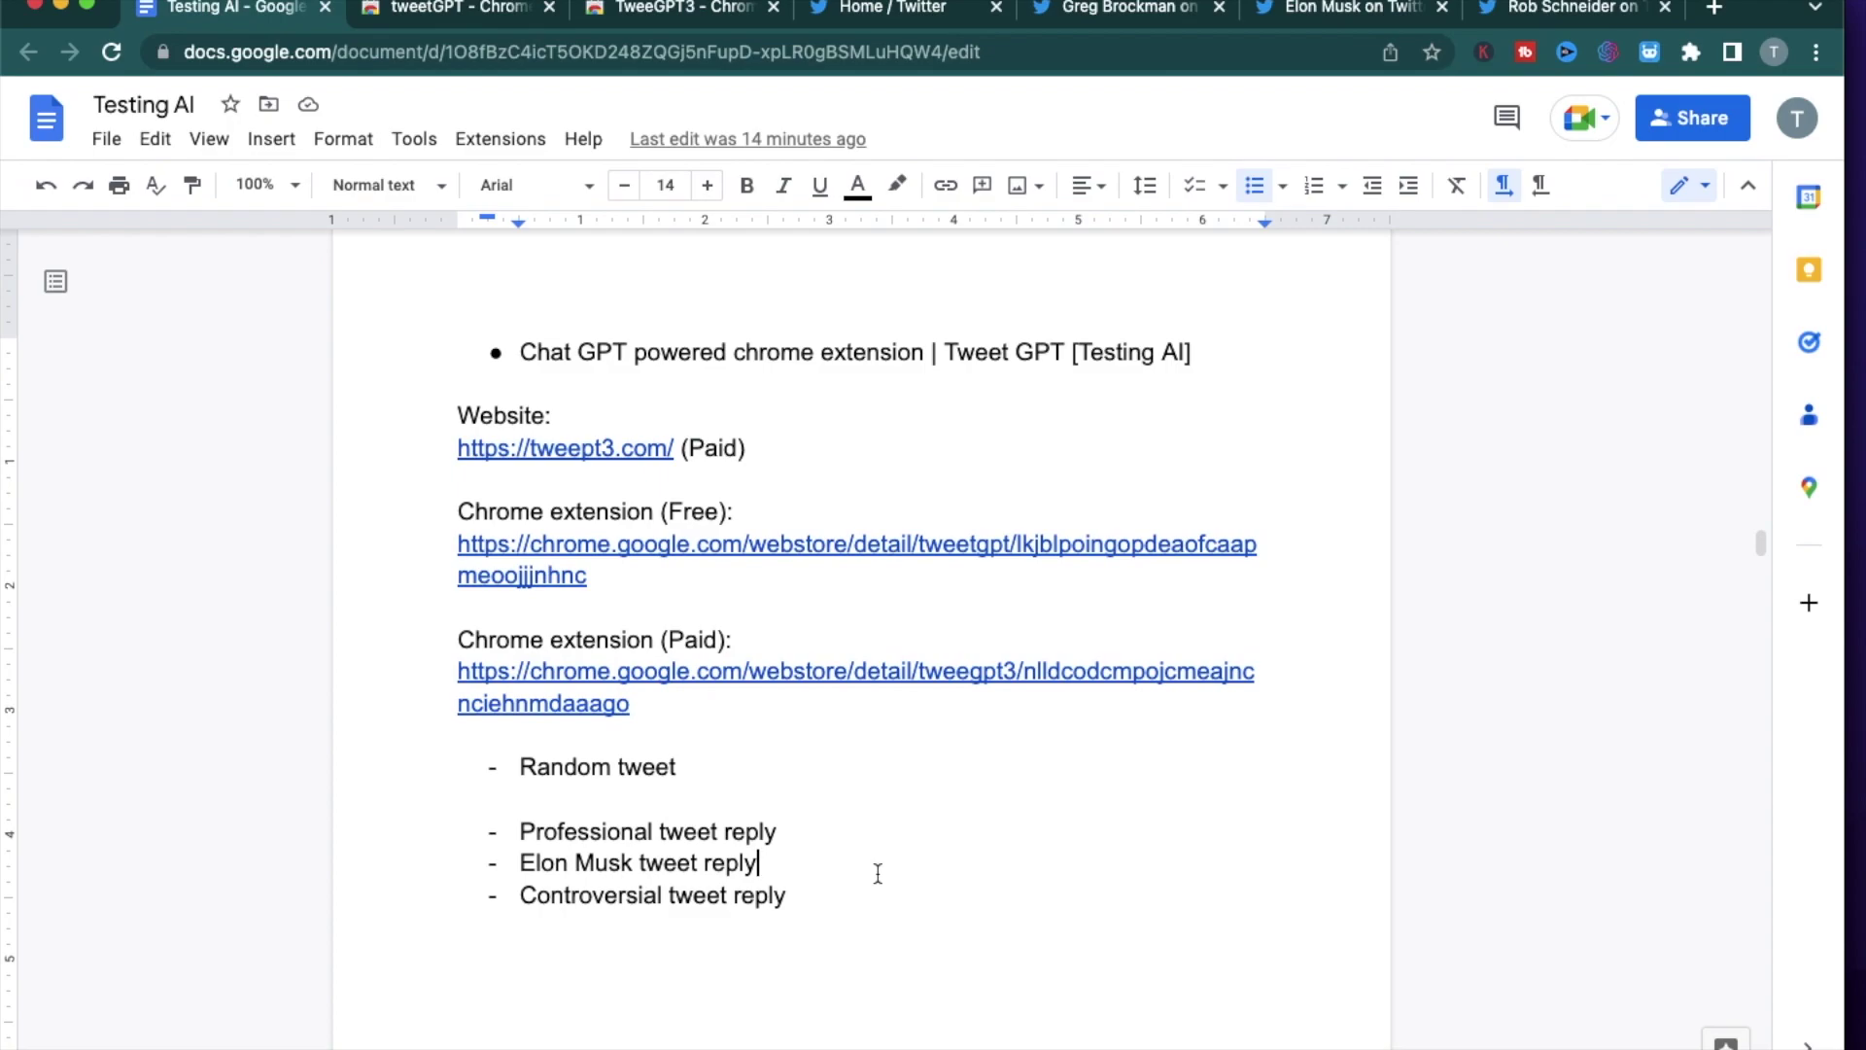
Step: Read the tweet comparing the Chinese spy balloon to gene therapy and its replies, then open a reply
click(1568, 11)
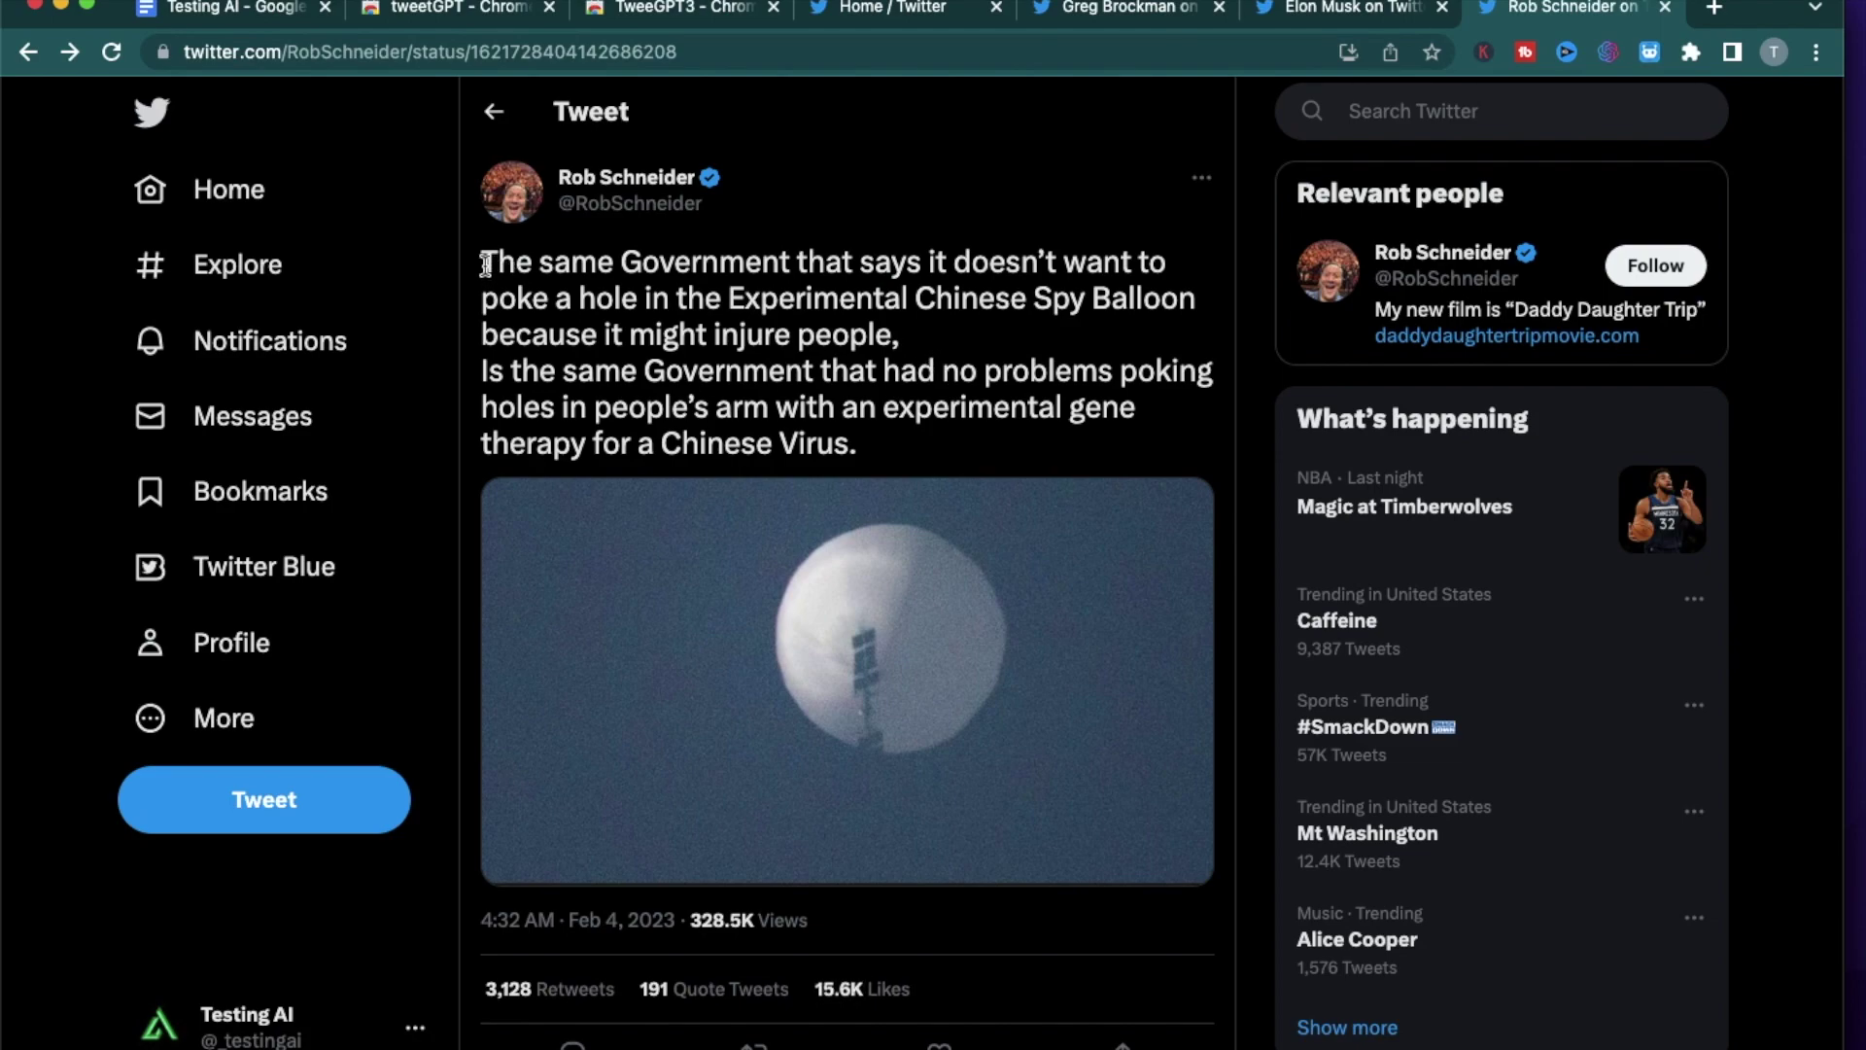
drag(483, 263, 855, 386)
click(856, 385)
drag(595, 377, 888, 450)
click(878, 371)
scroll(824, 367, down, 15)
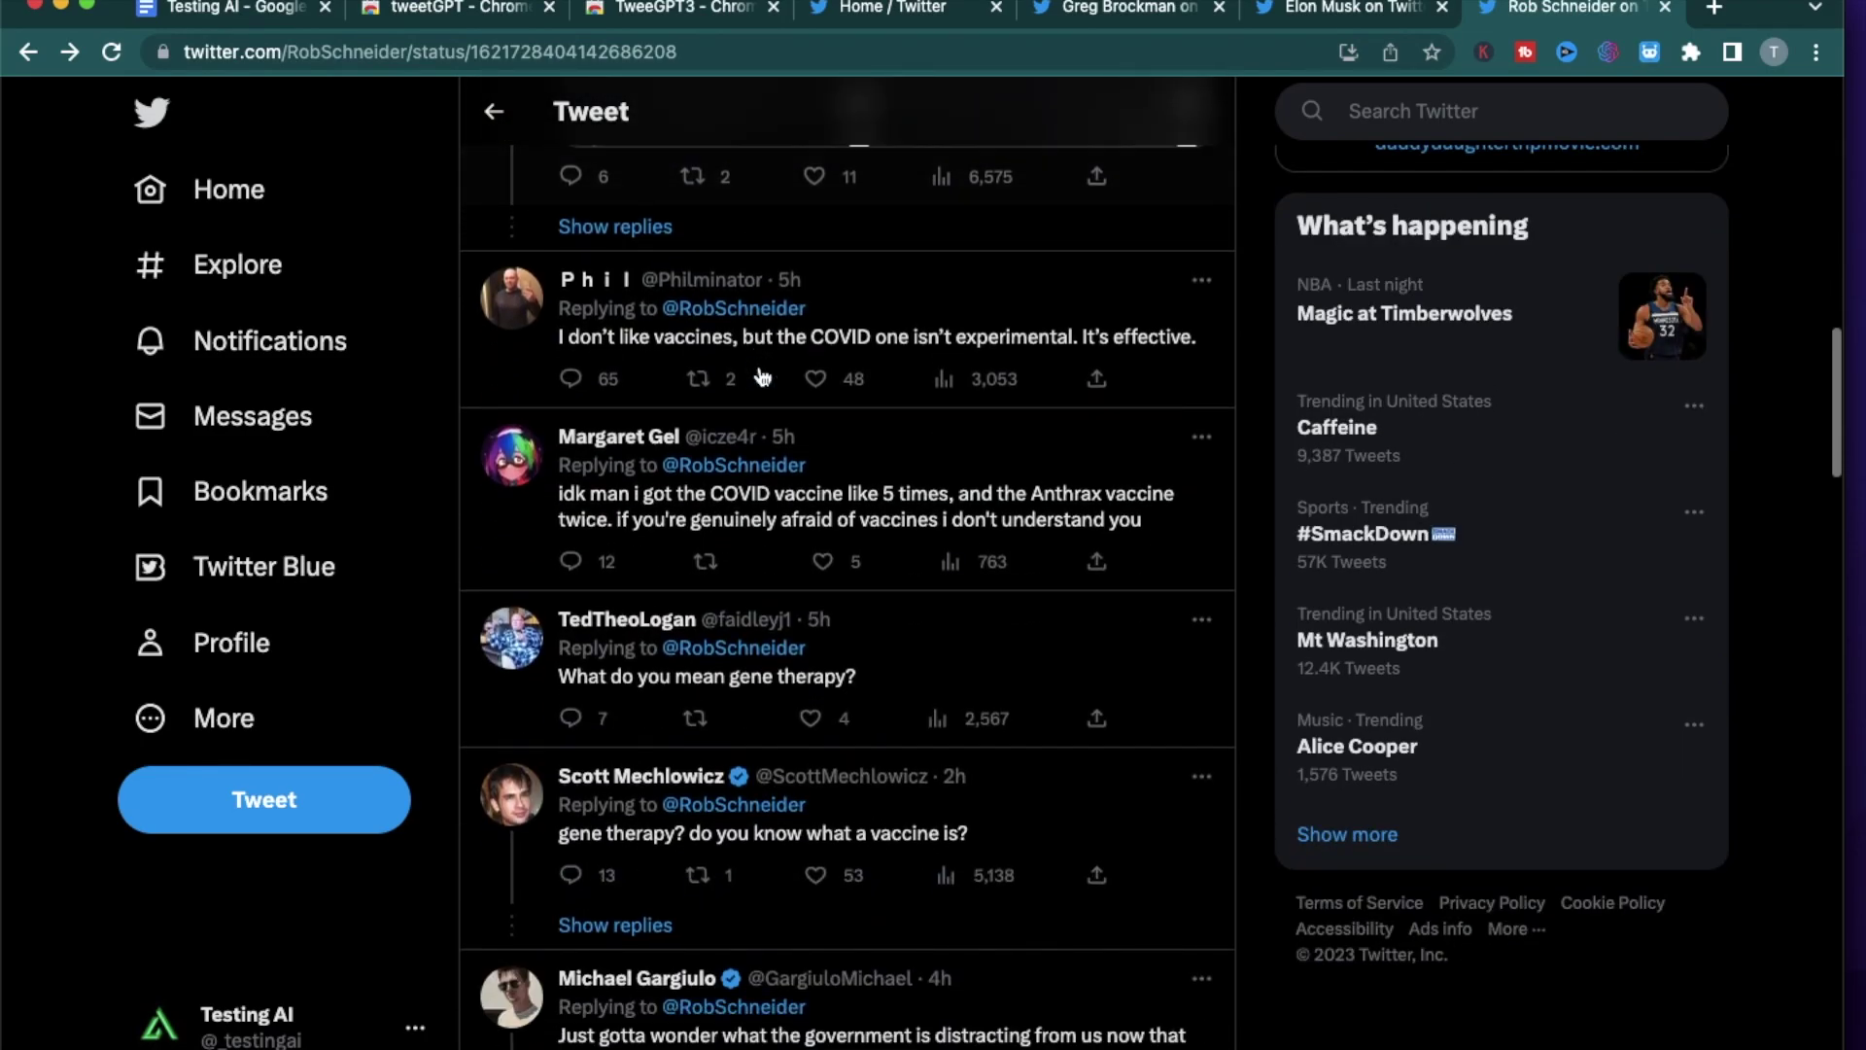
scroll(979, 422, down, 3)
scroll(979, 416, up, 20)
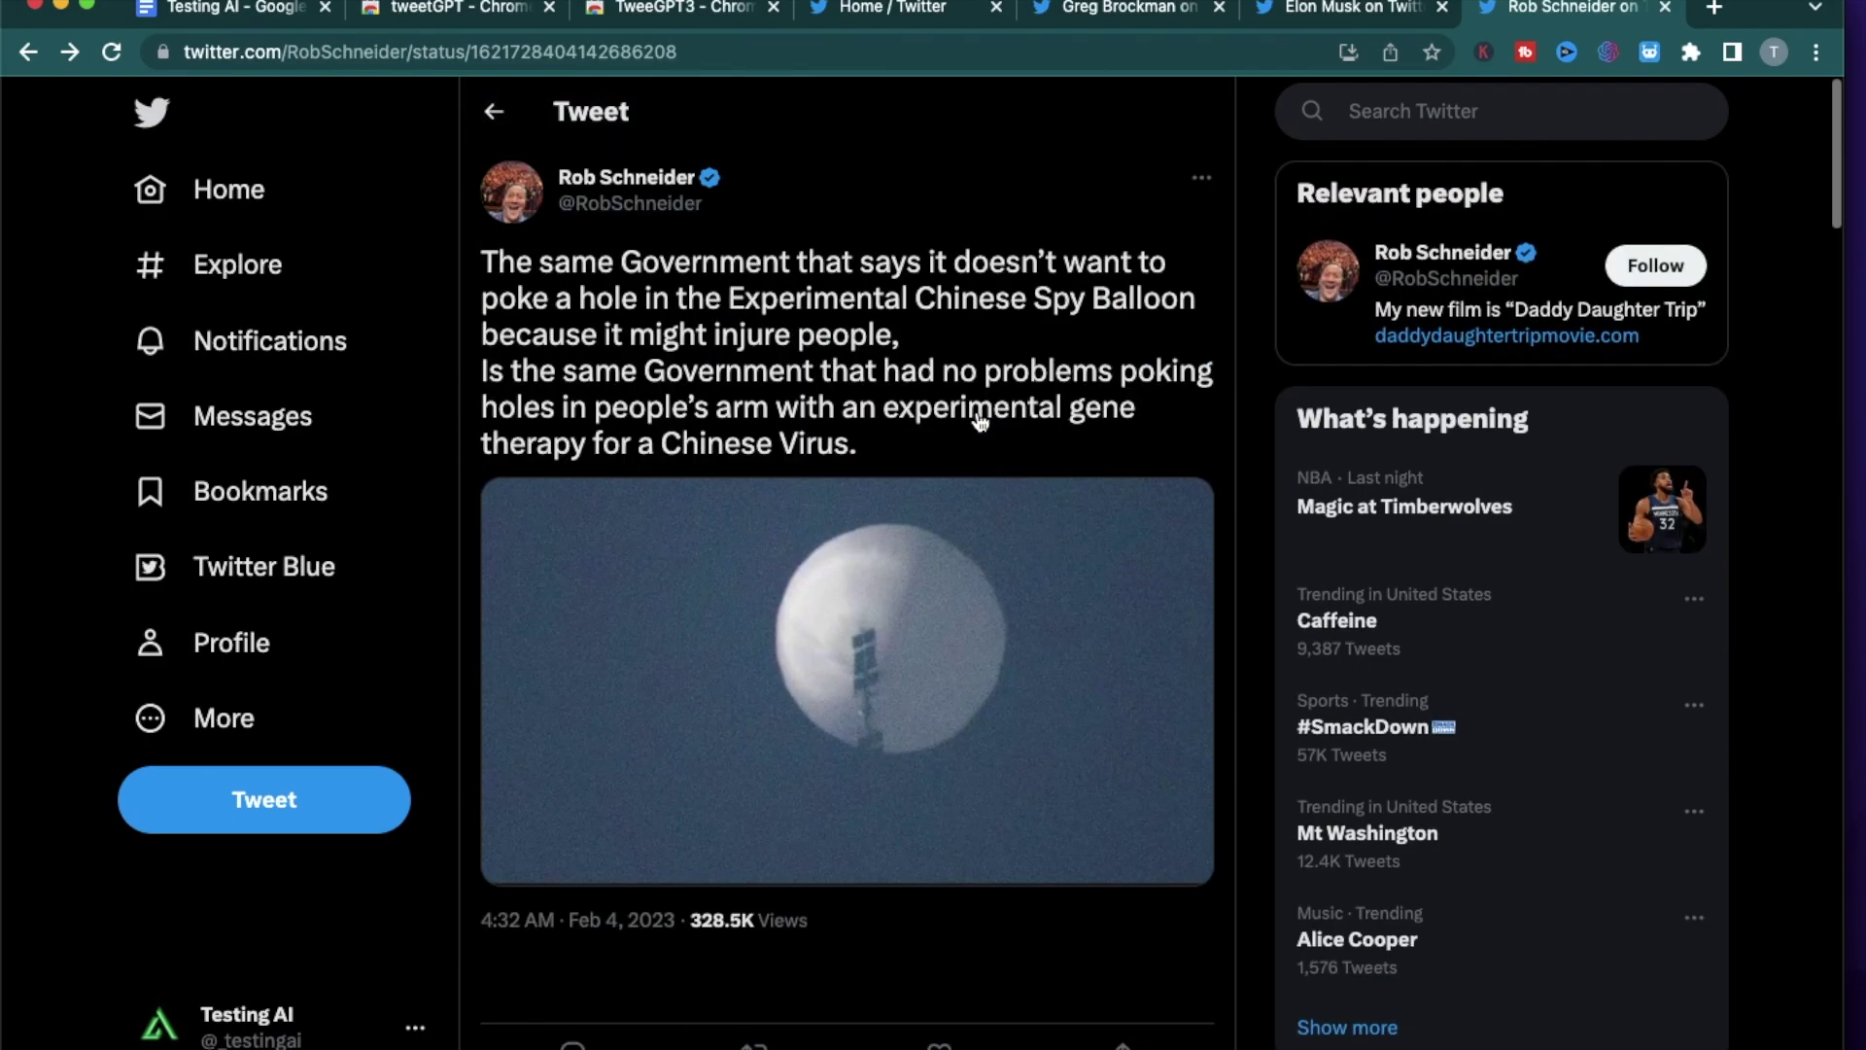
scroll(836, 352, down, 4)
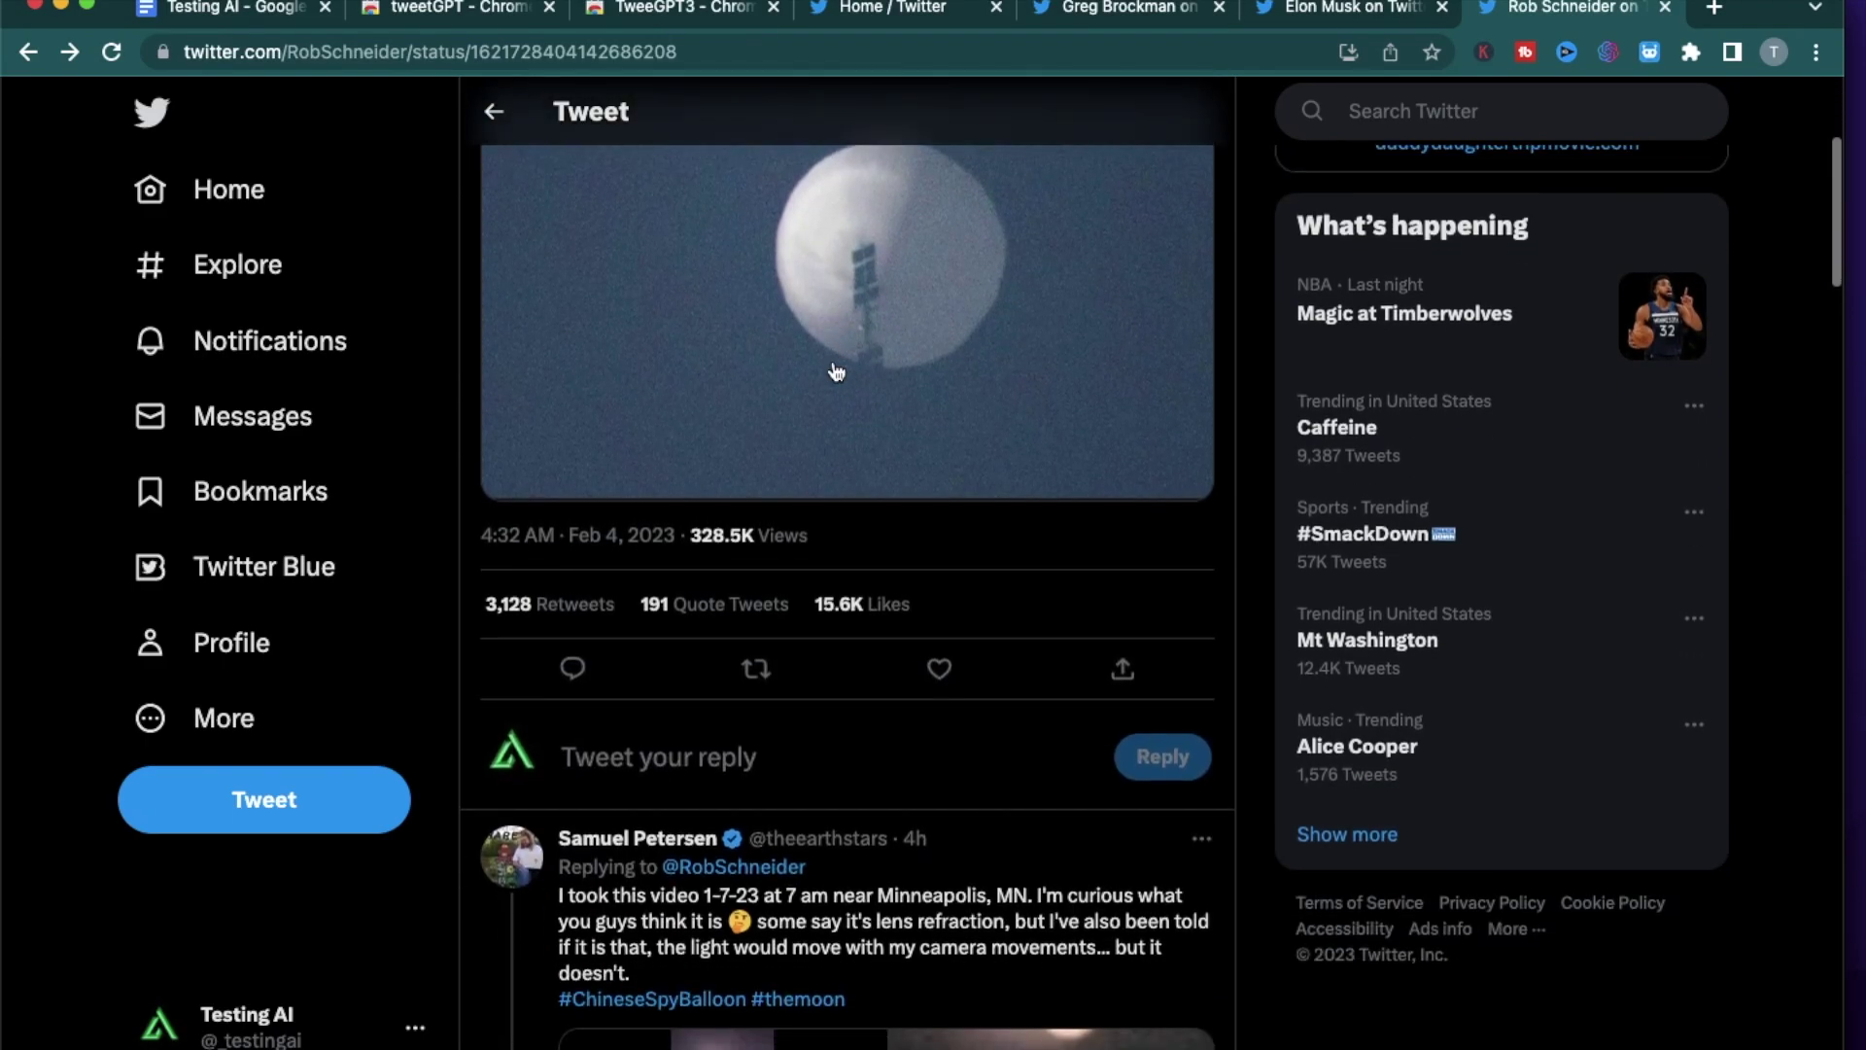
click(572, 668)
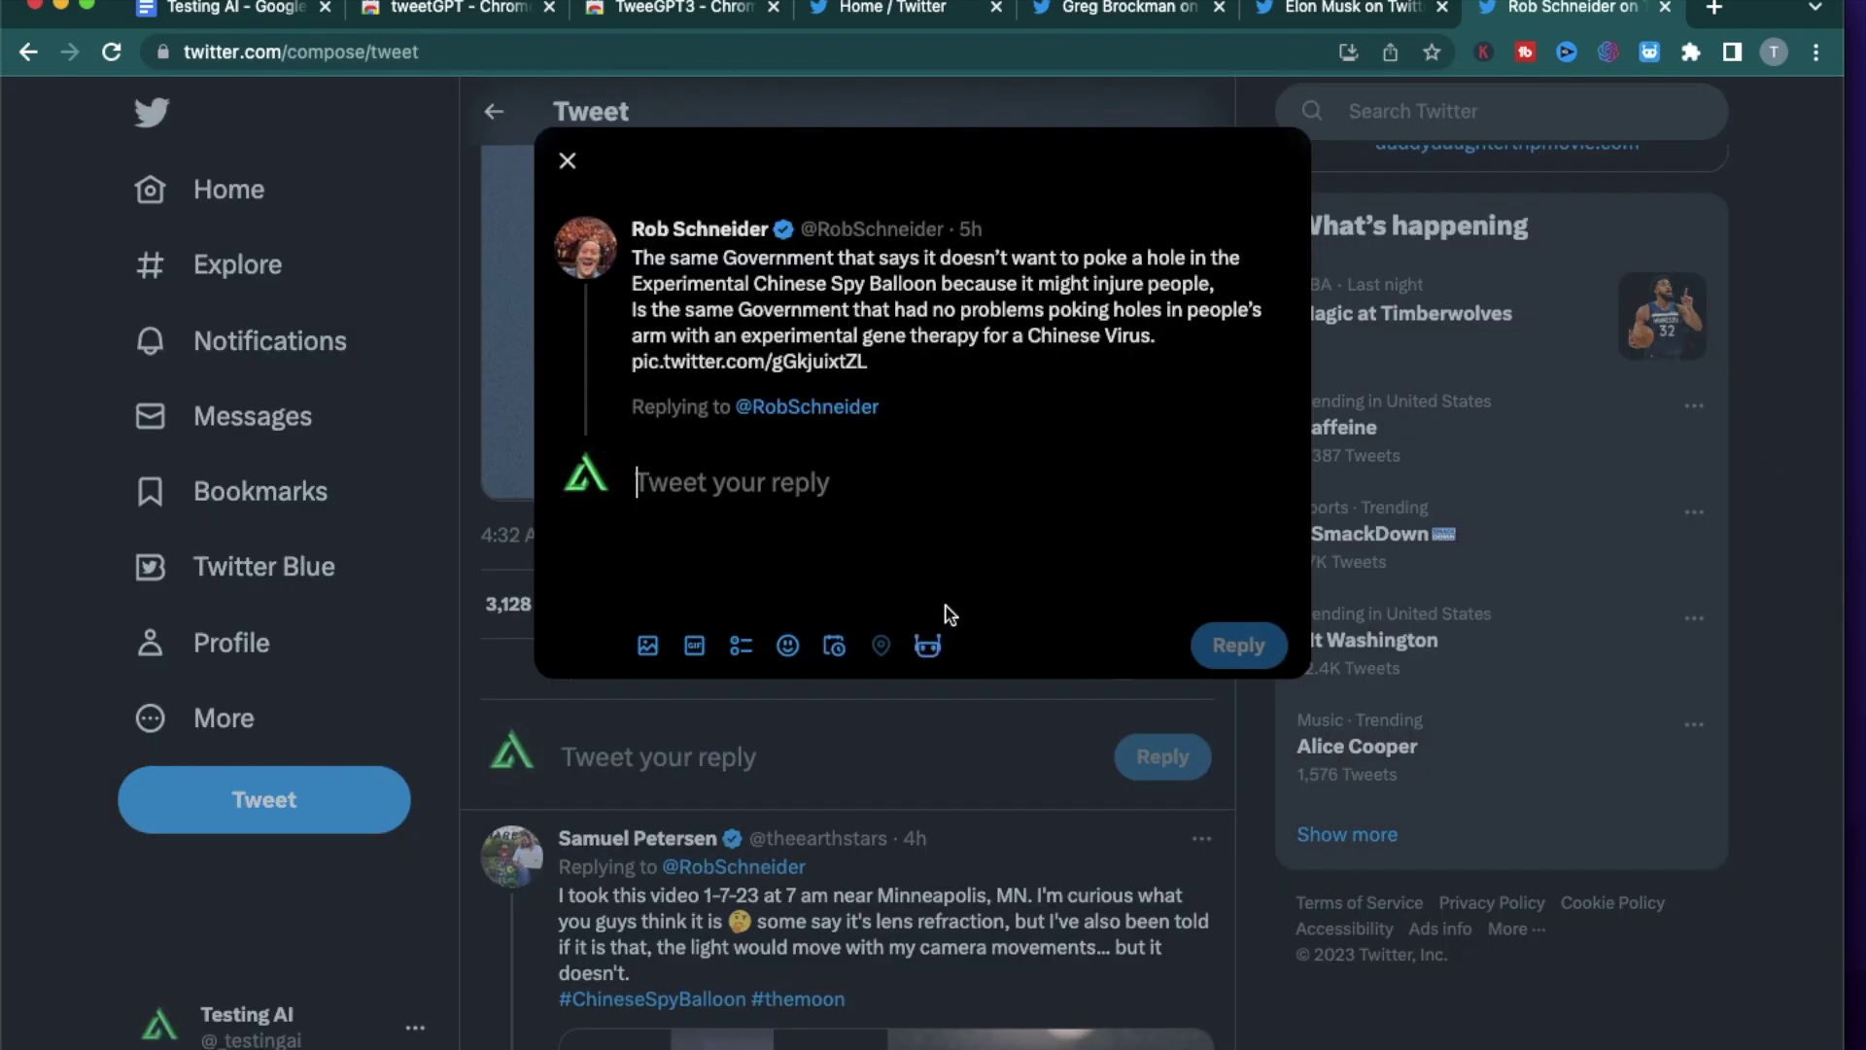
Step: Generate a tweetGPT reply, then regenerate one starting 'Wow, this is quite the revelation!'
click(929, 645)
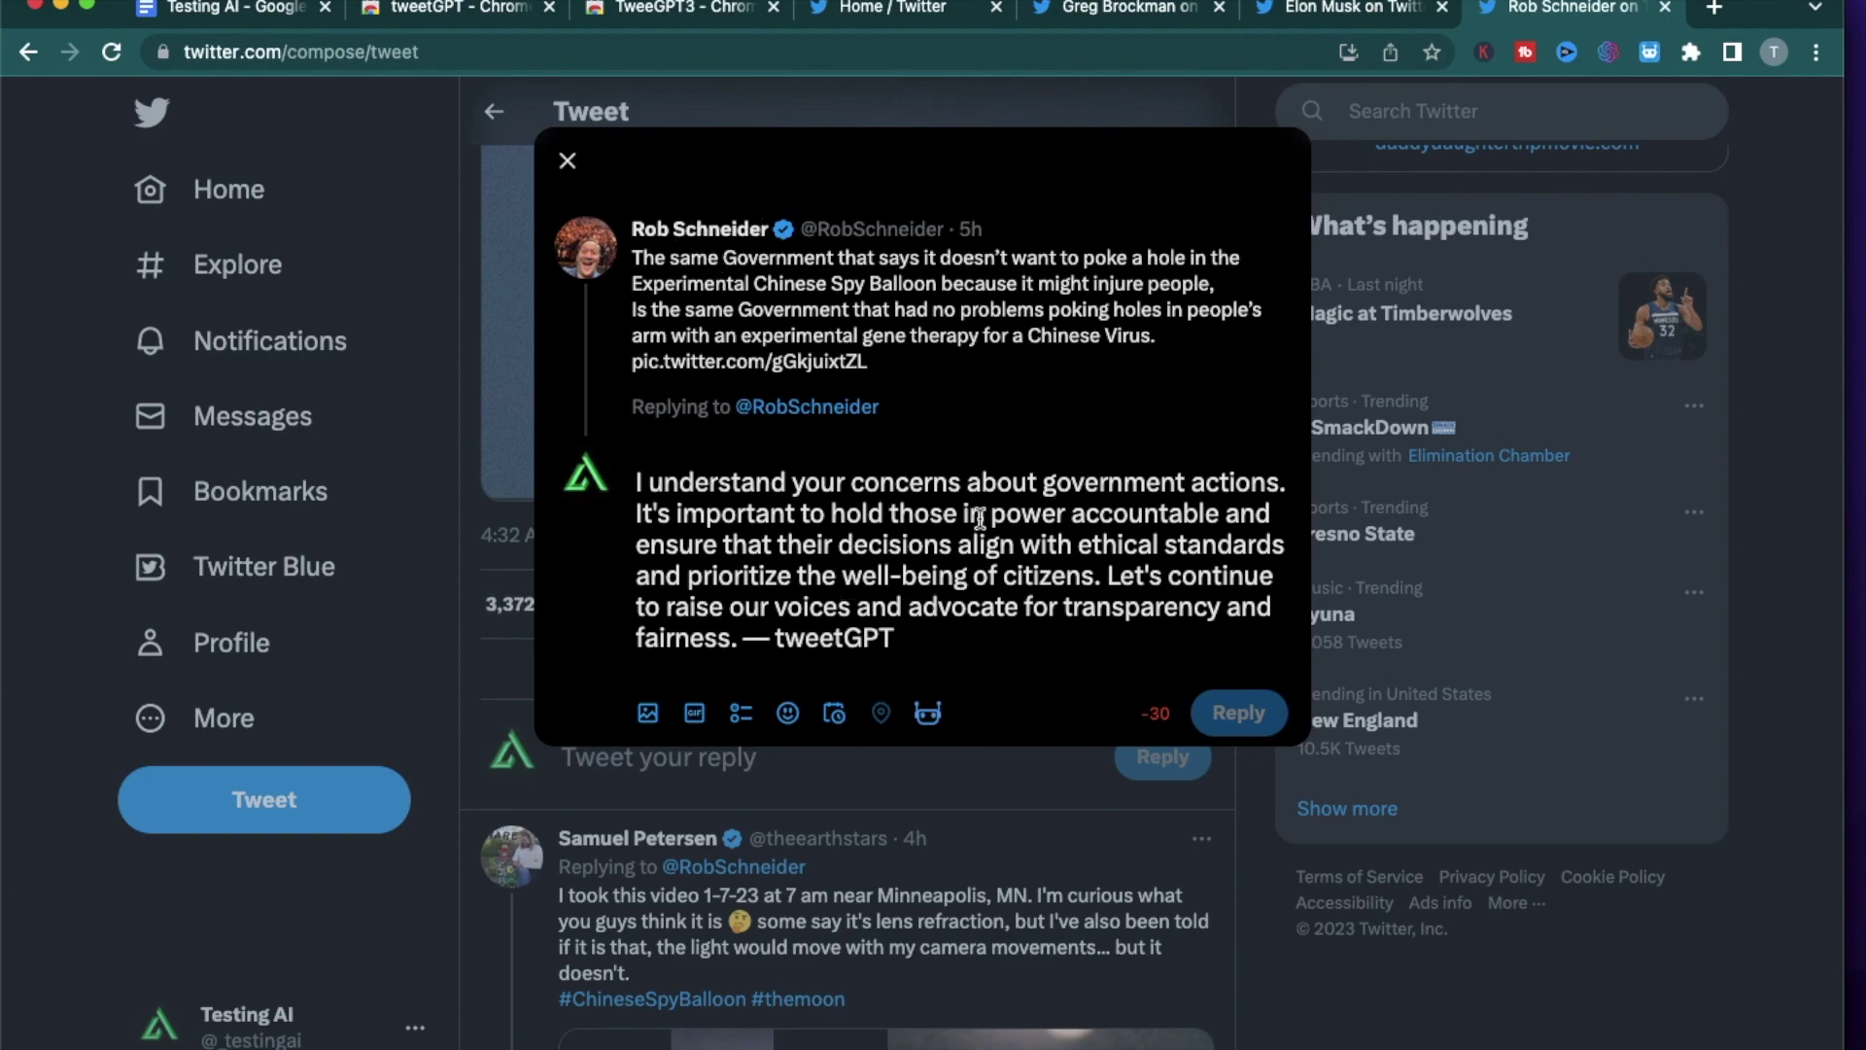
click(928, 714)
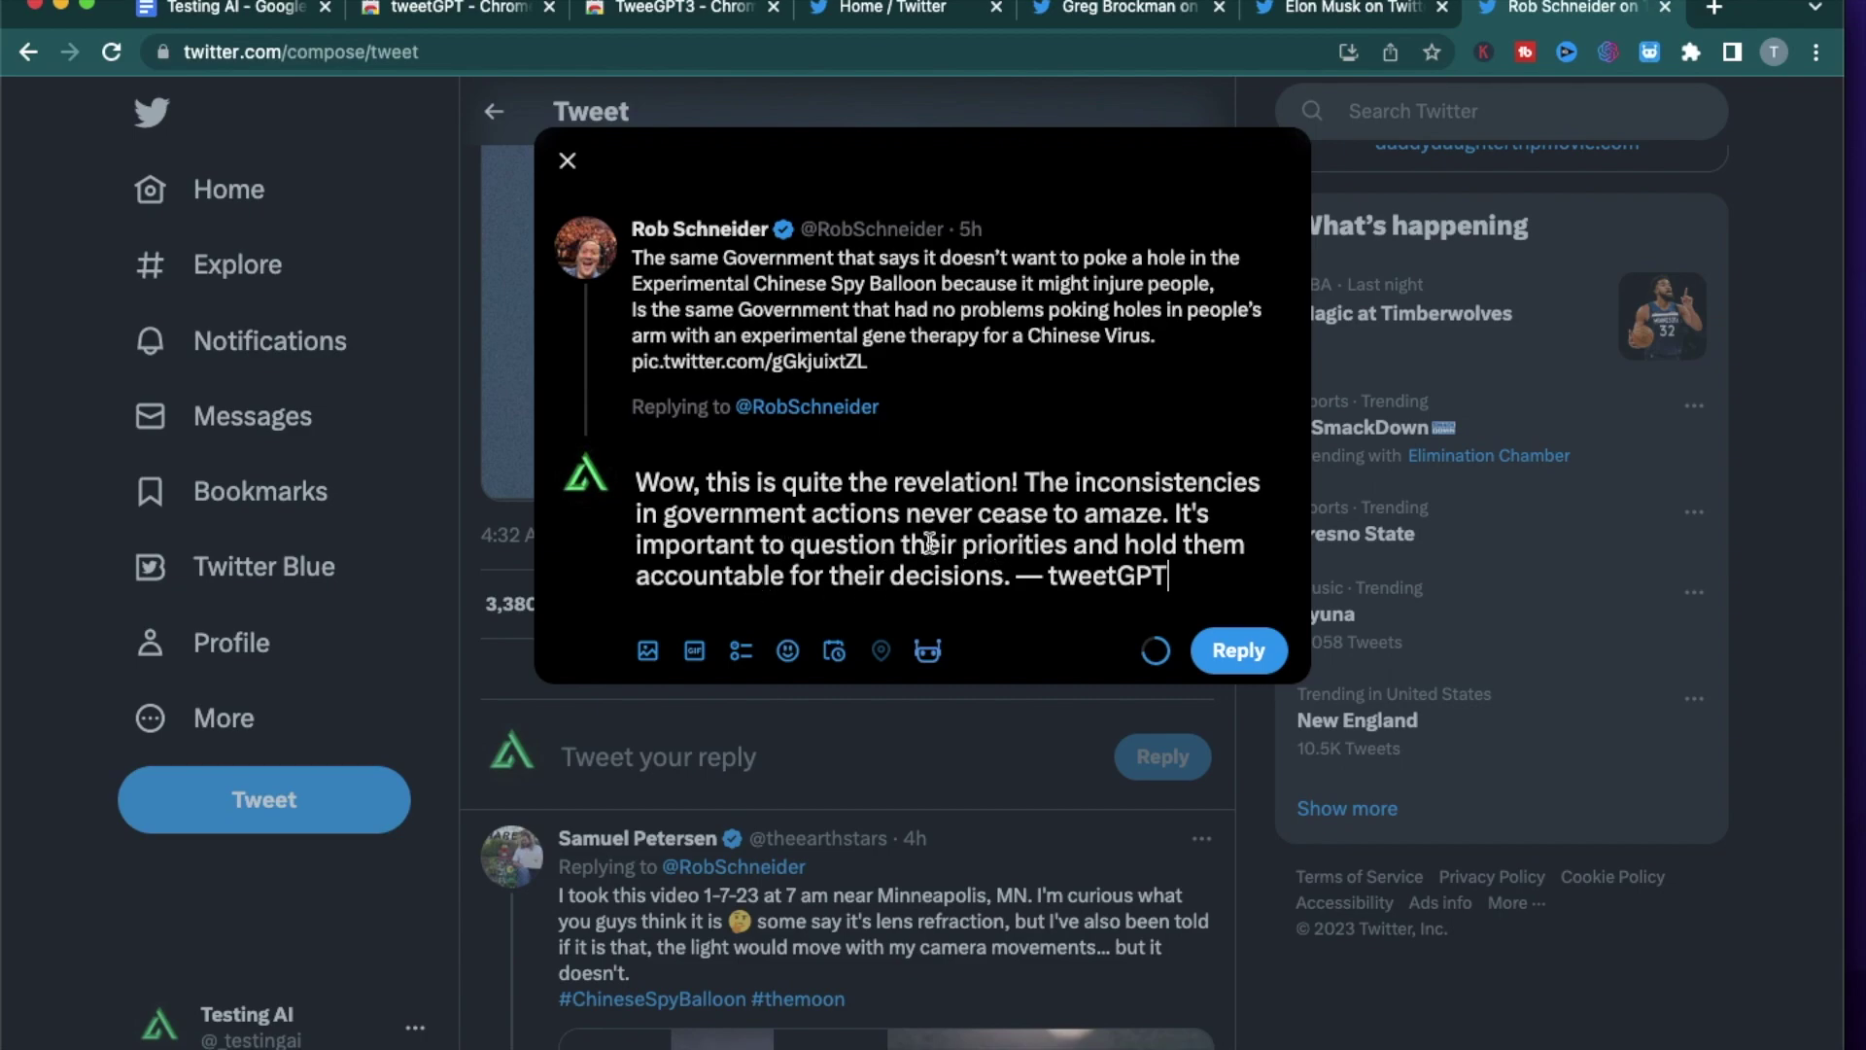
click(865, 537)
Step: Leave the spy-balloon reply draft as is and switch to the Testing AI notes with its reply-type list
click(879, 550)
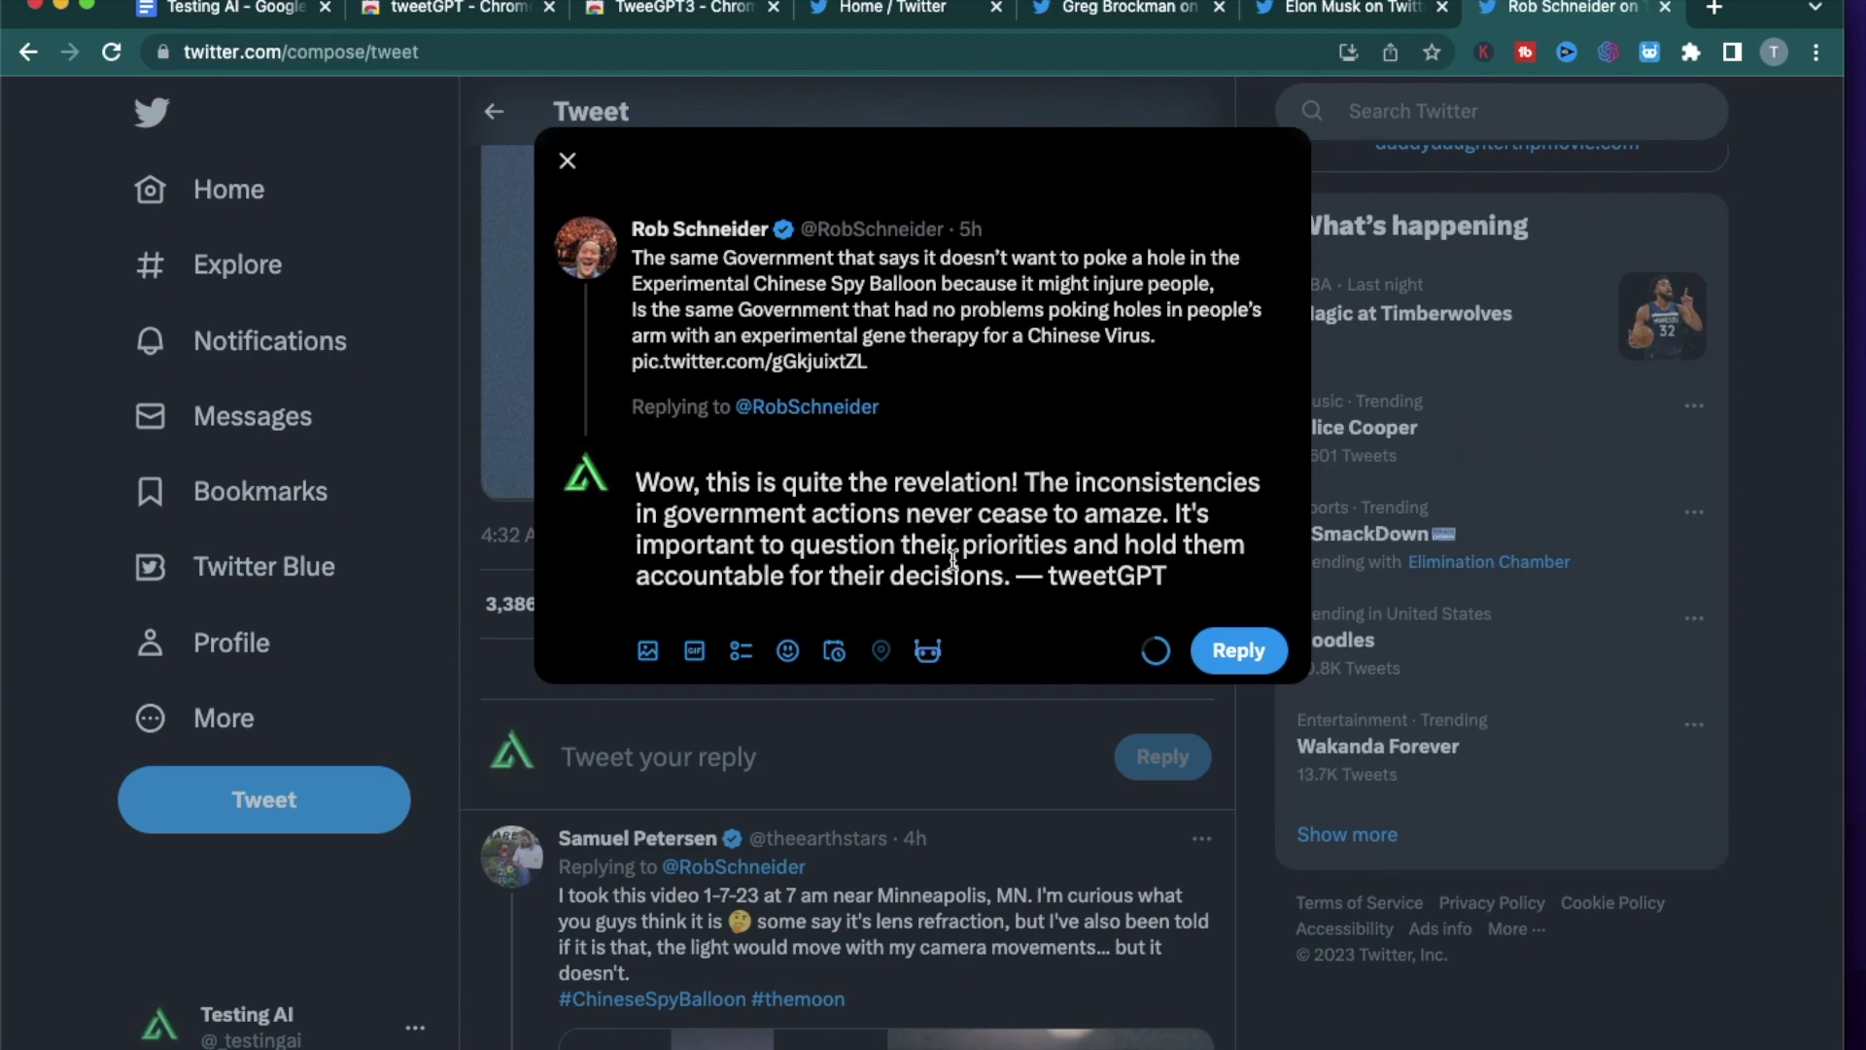
key(ctrl+Tab)
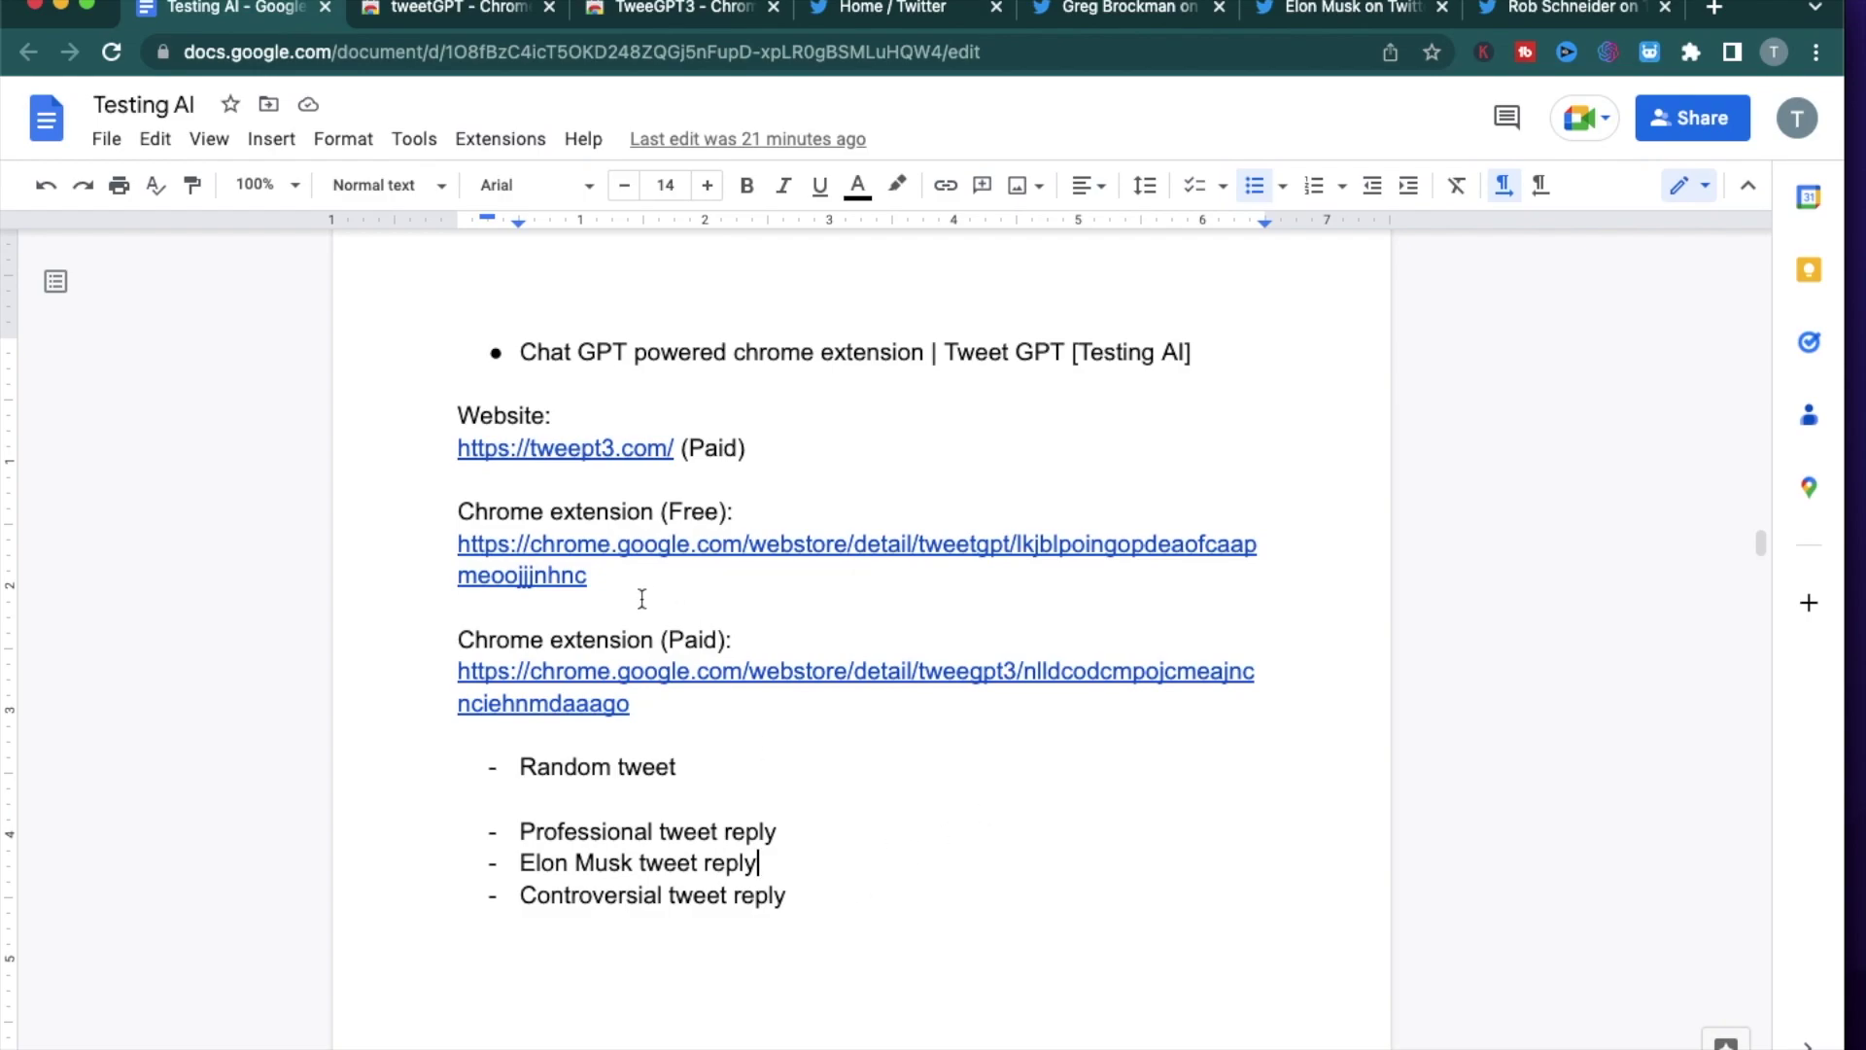
Step: View the TweeGPT3 Web Store page, open tweept3.com in a new tab, then return to Twitter's home feed
click(667, 11)
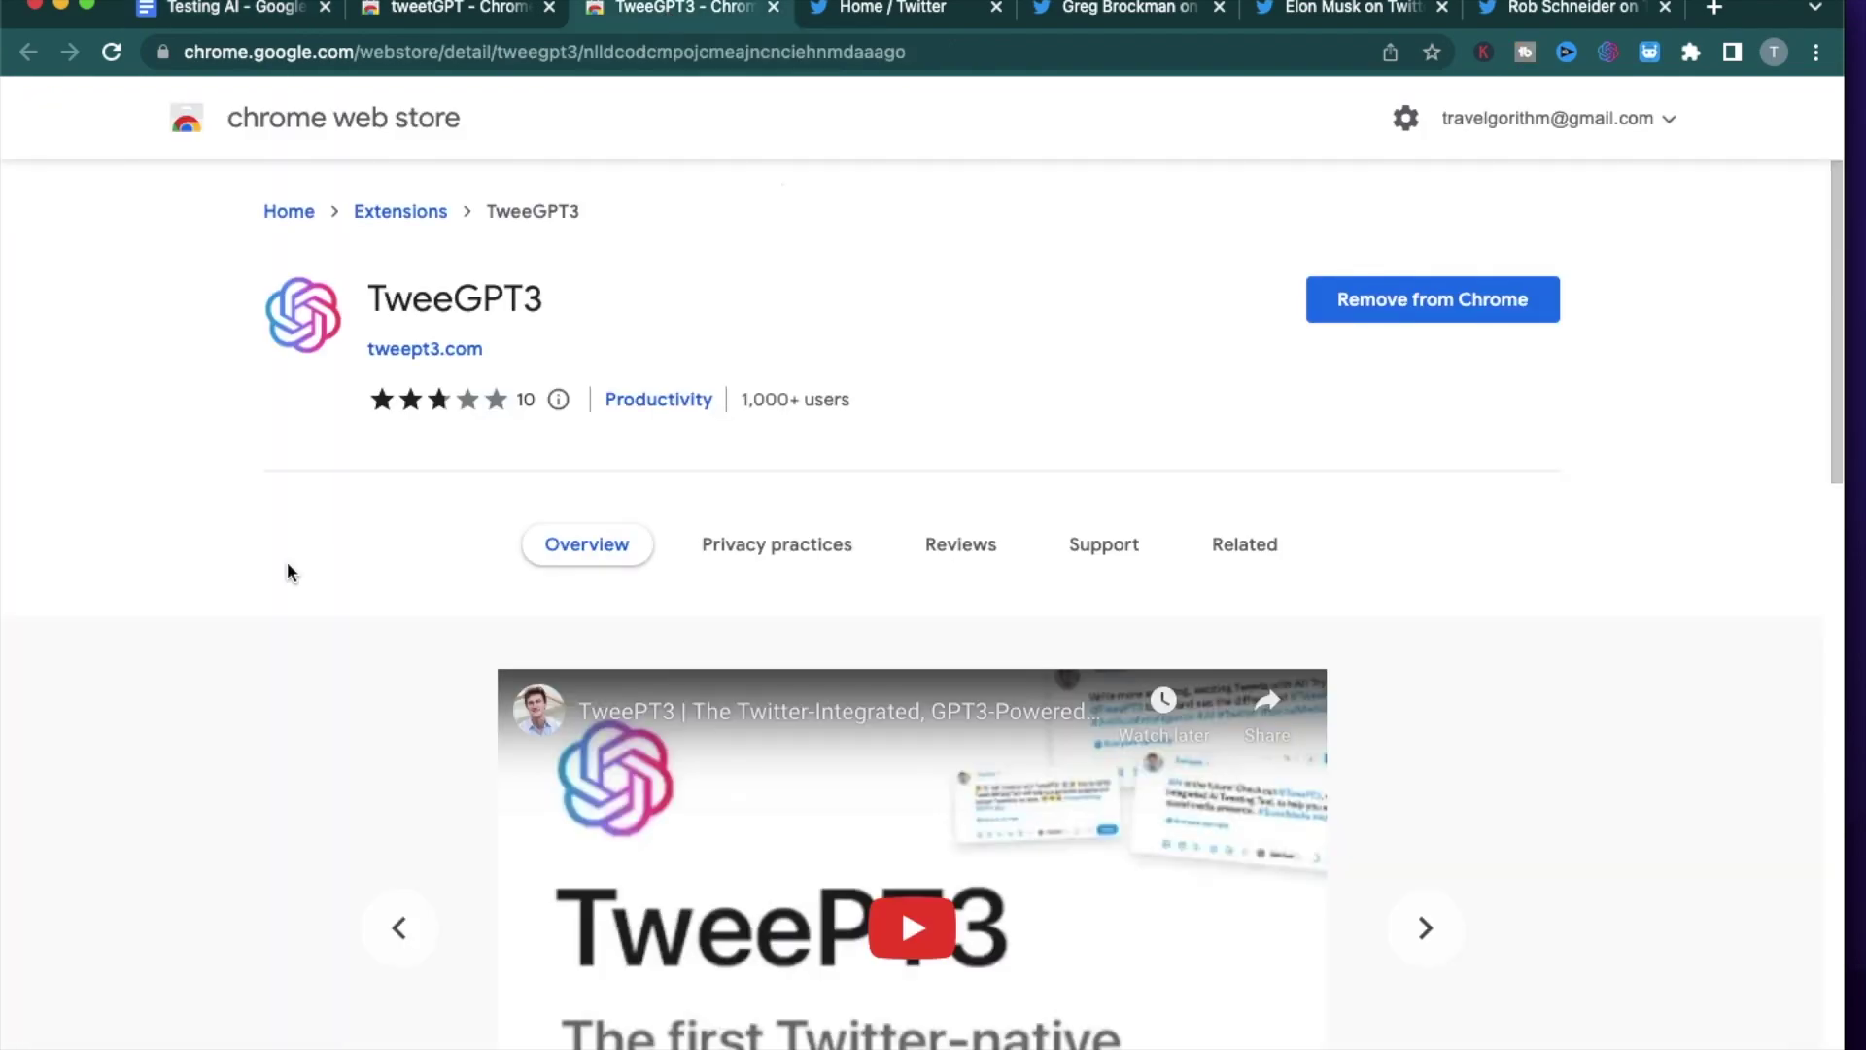
click(425, 348)
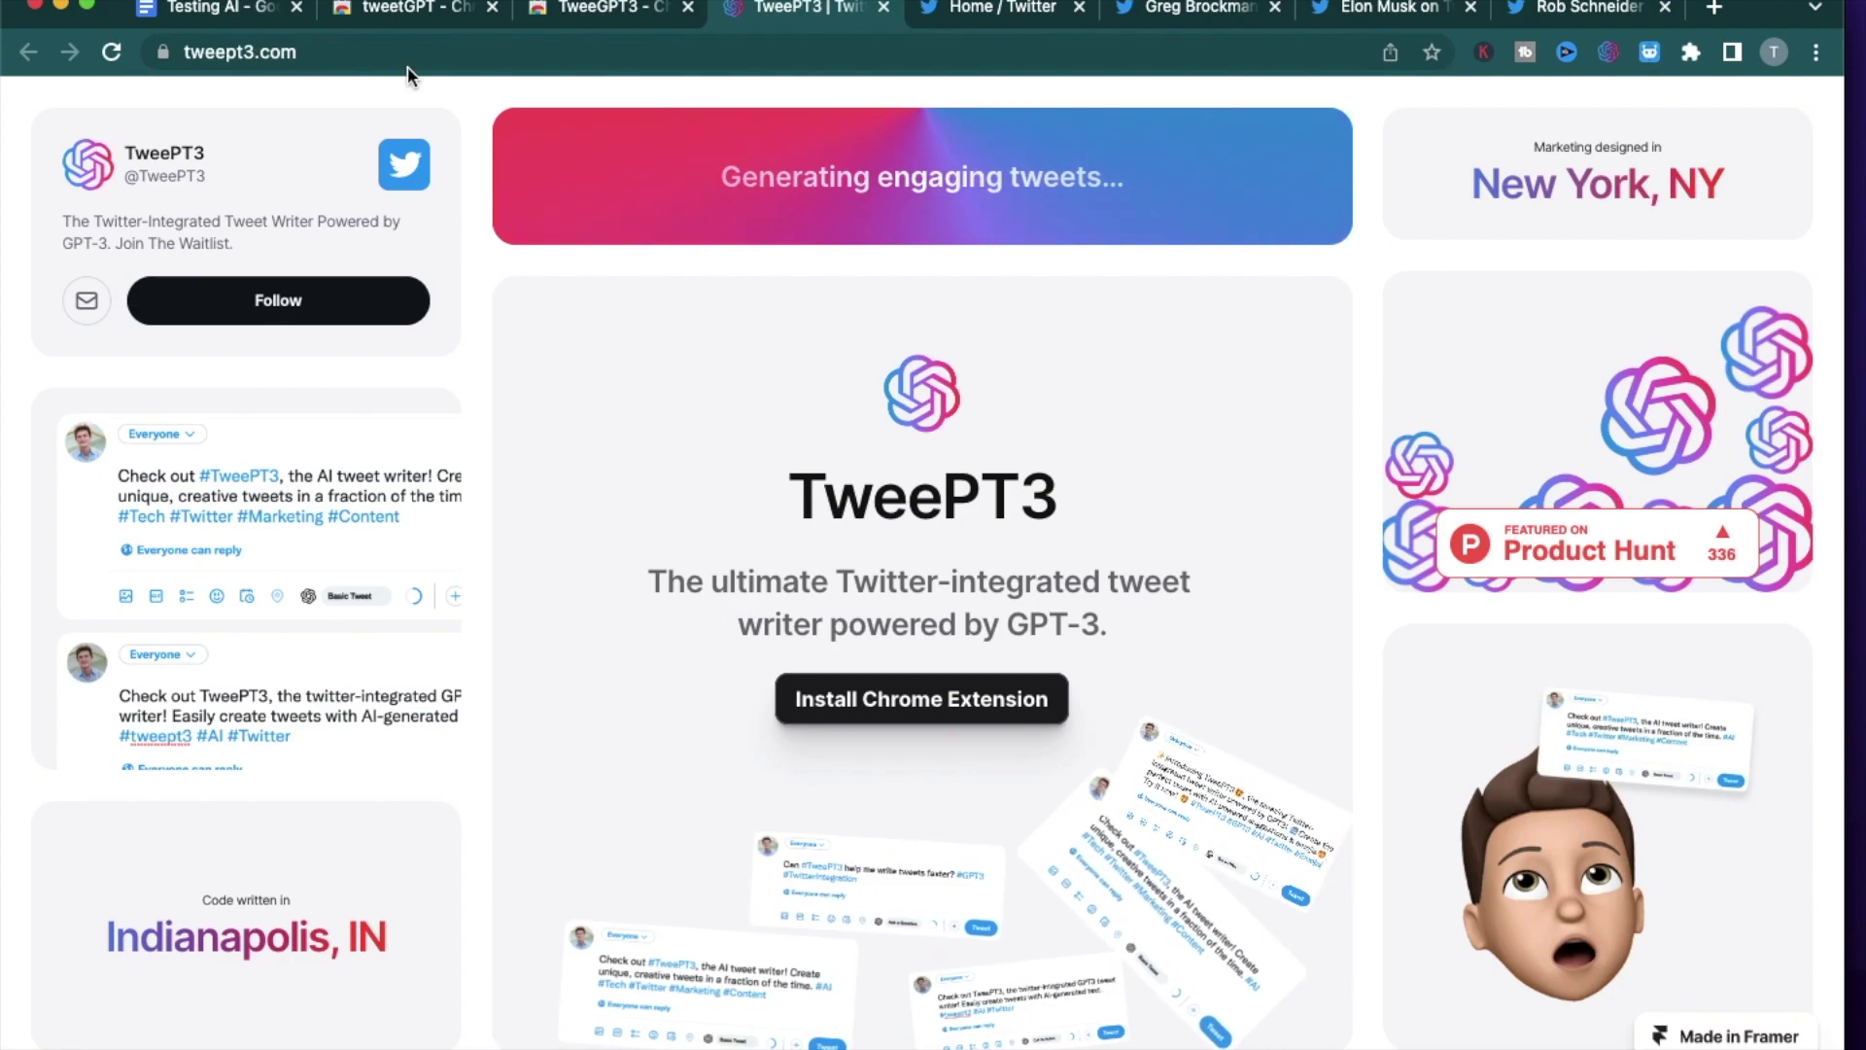
key(ctrl+Tab)
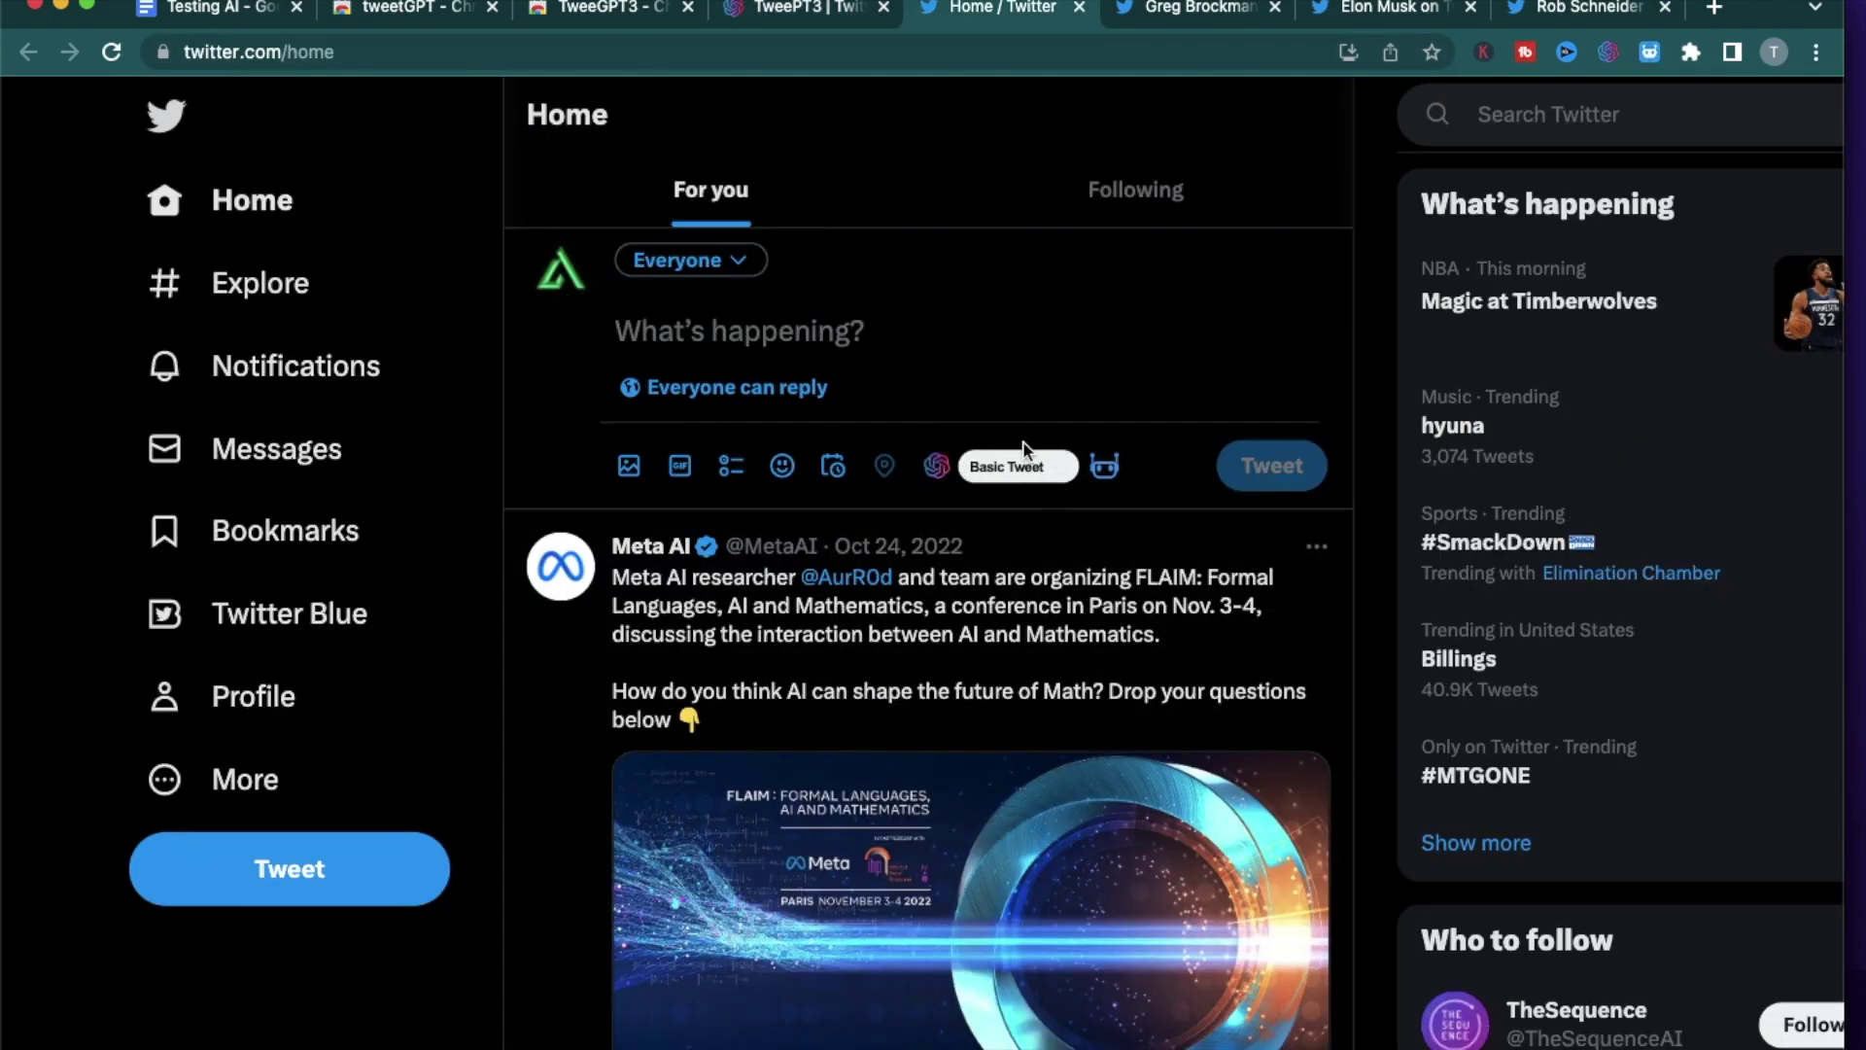
Step: Zoom out and browse the TweePT3 Basic Tweet style options
key(super+minus)
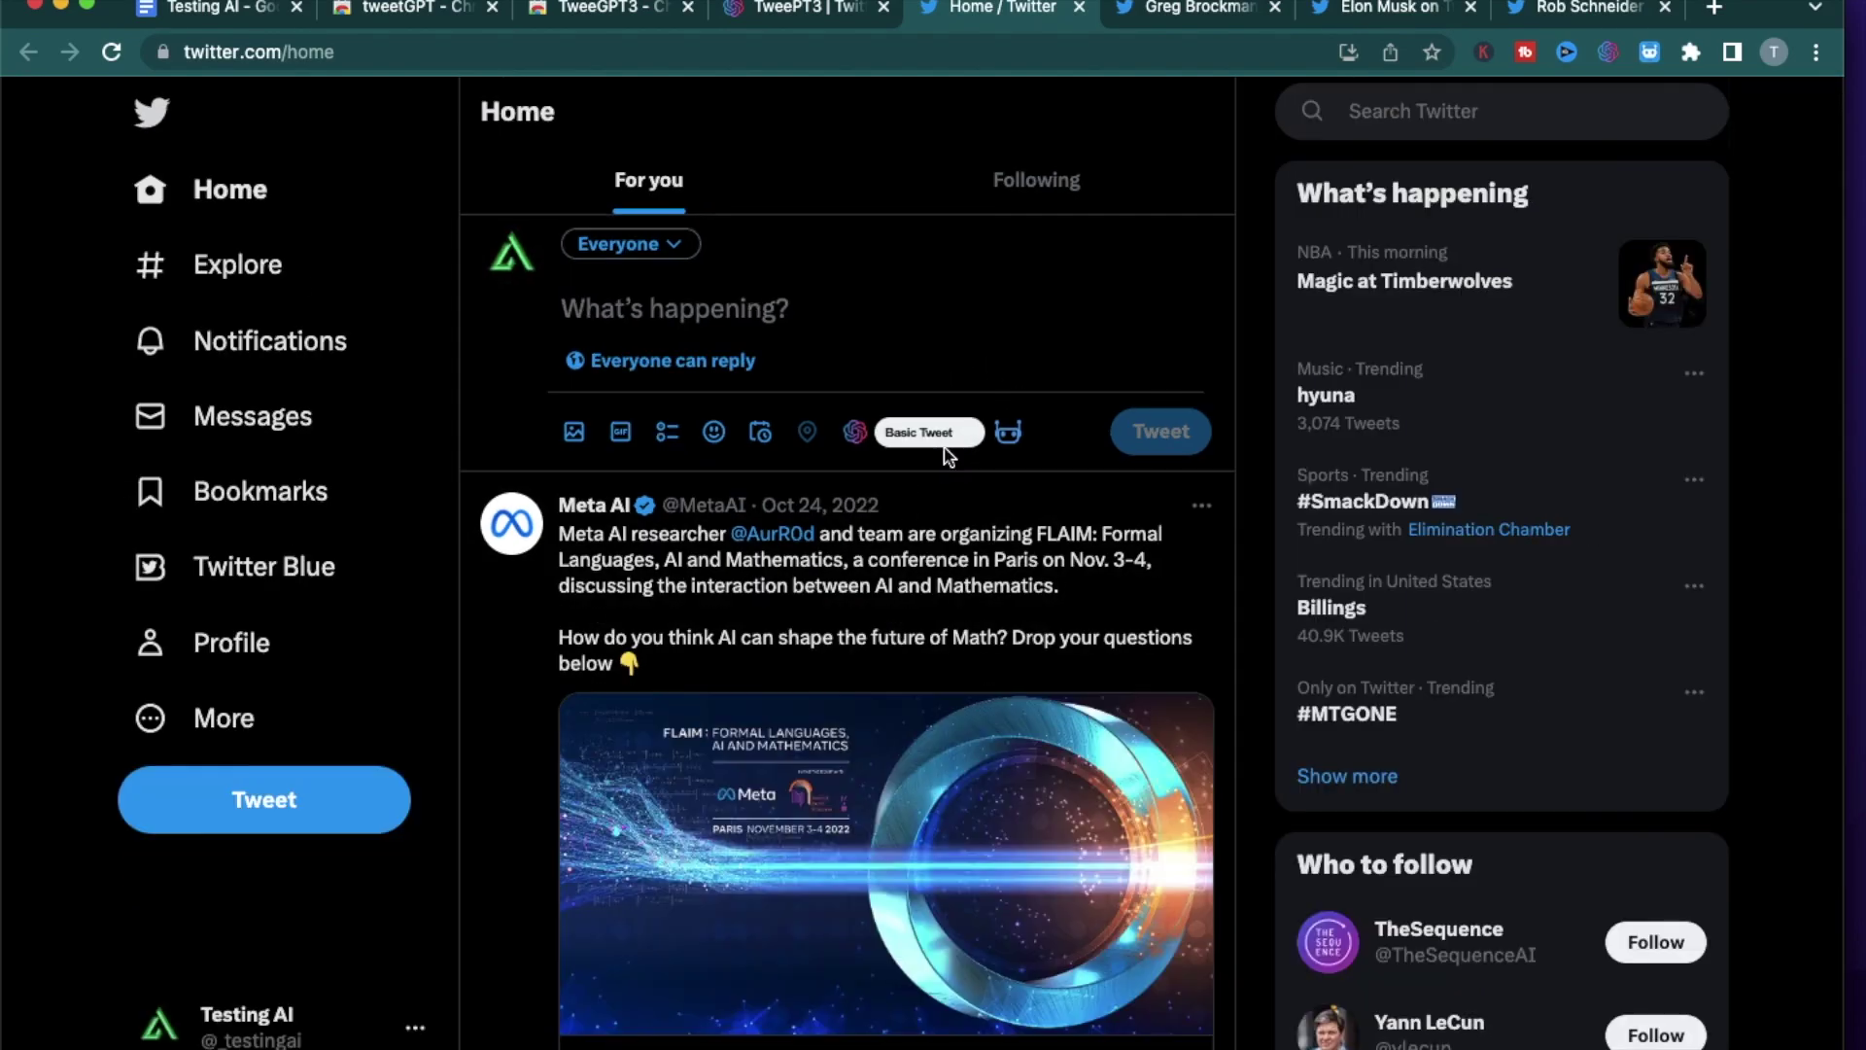
scroll(1014, 442, up, 5)
click(913, 418)
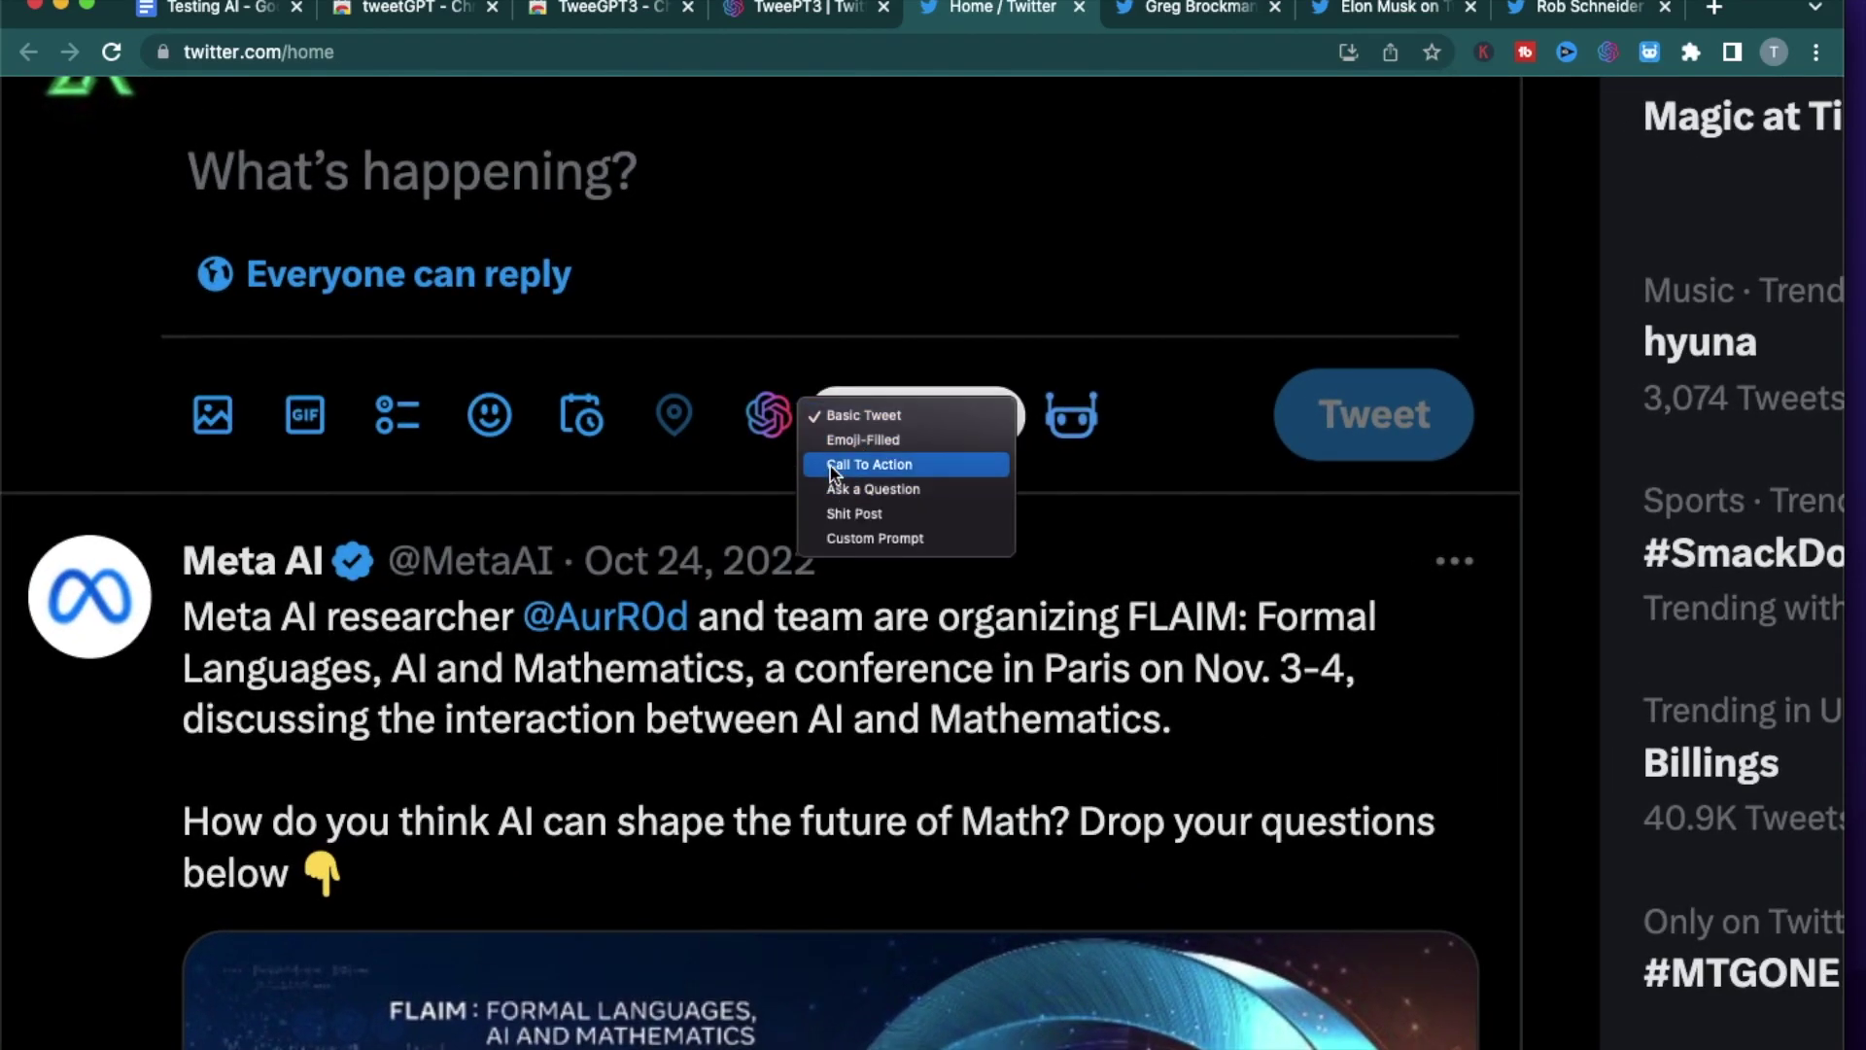
scroll(865, 493, up, 3)
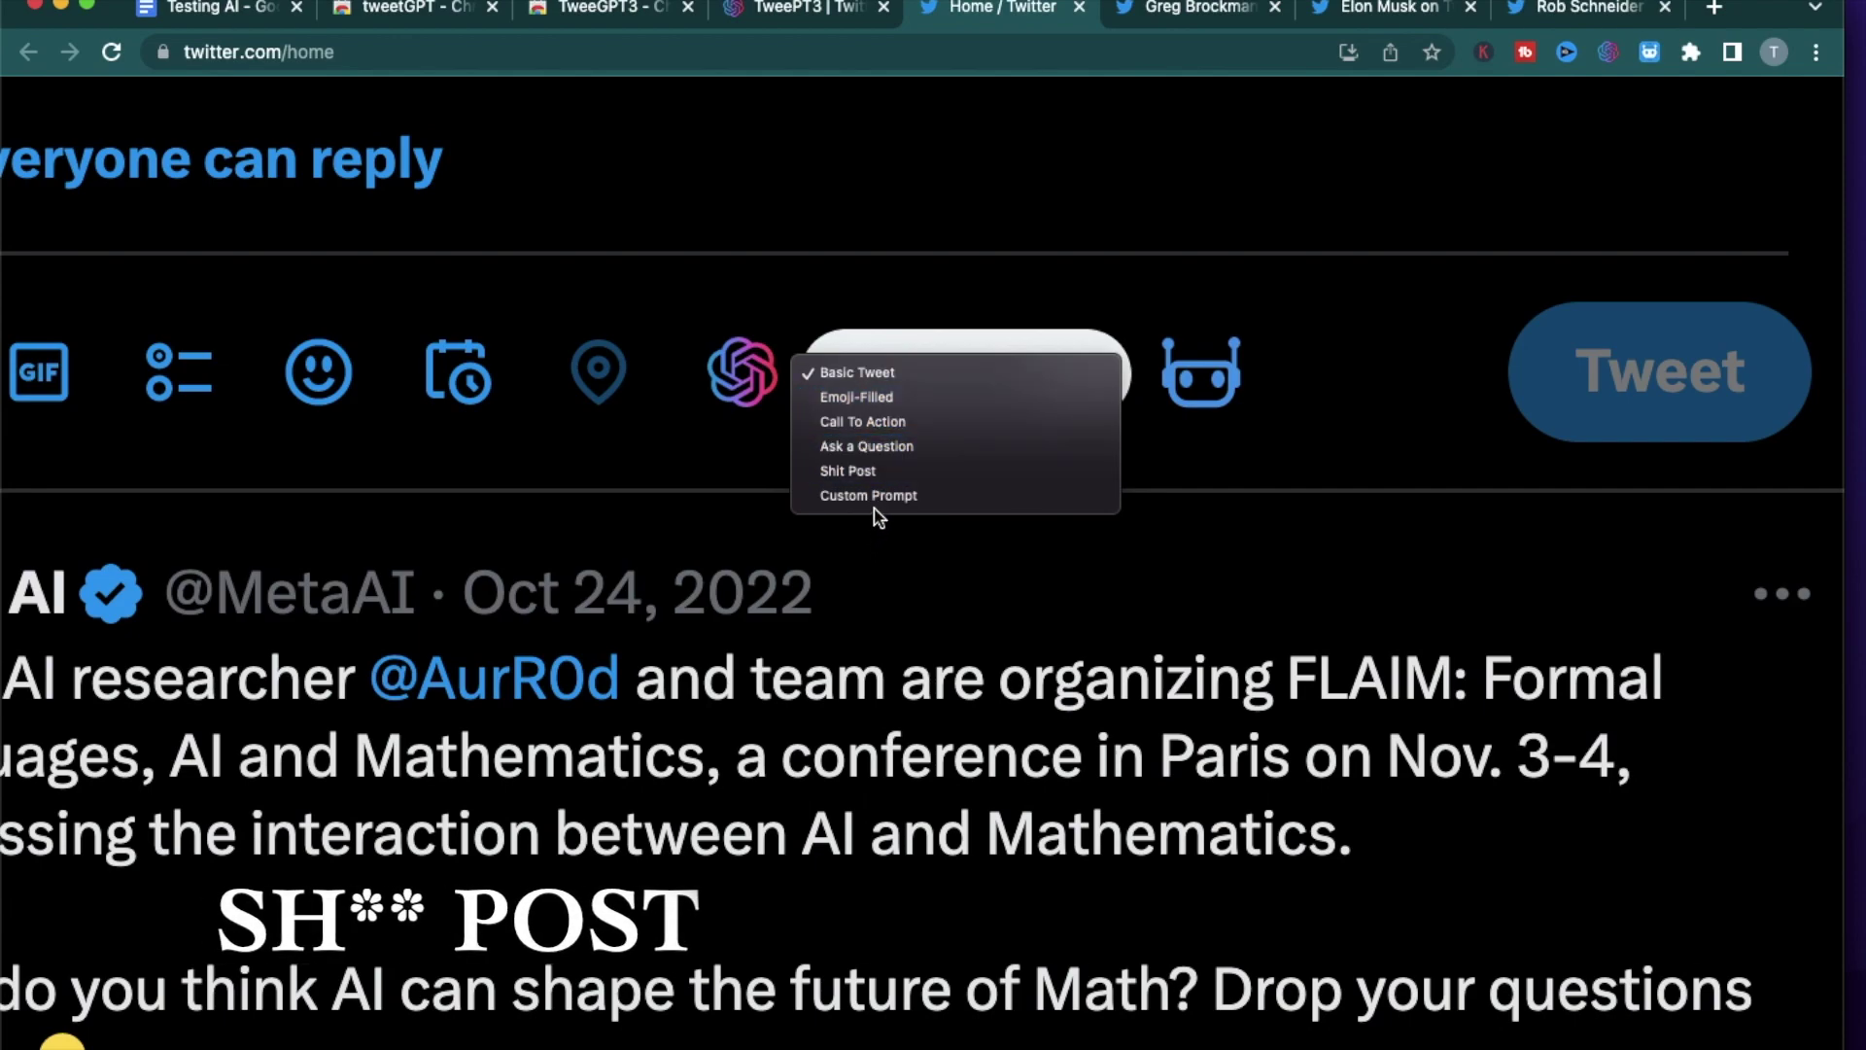
scroll(969, 630, down, 3)
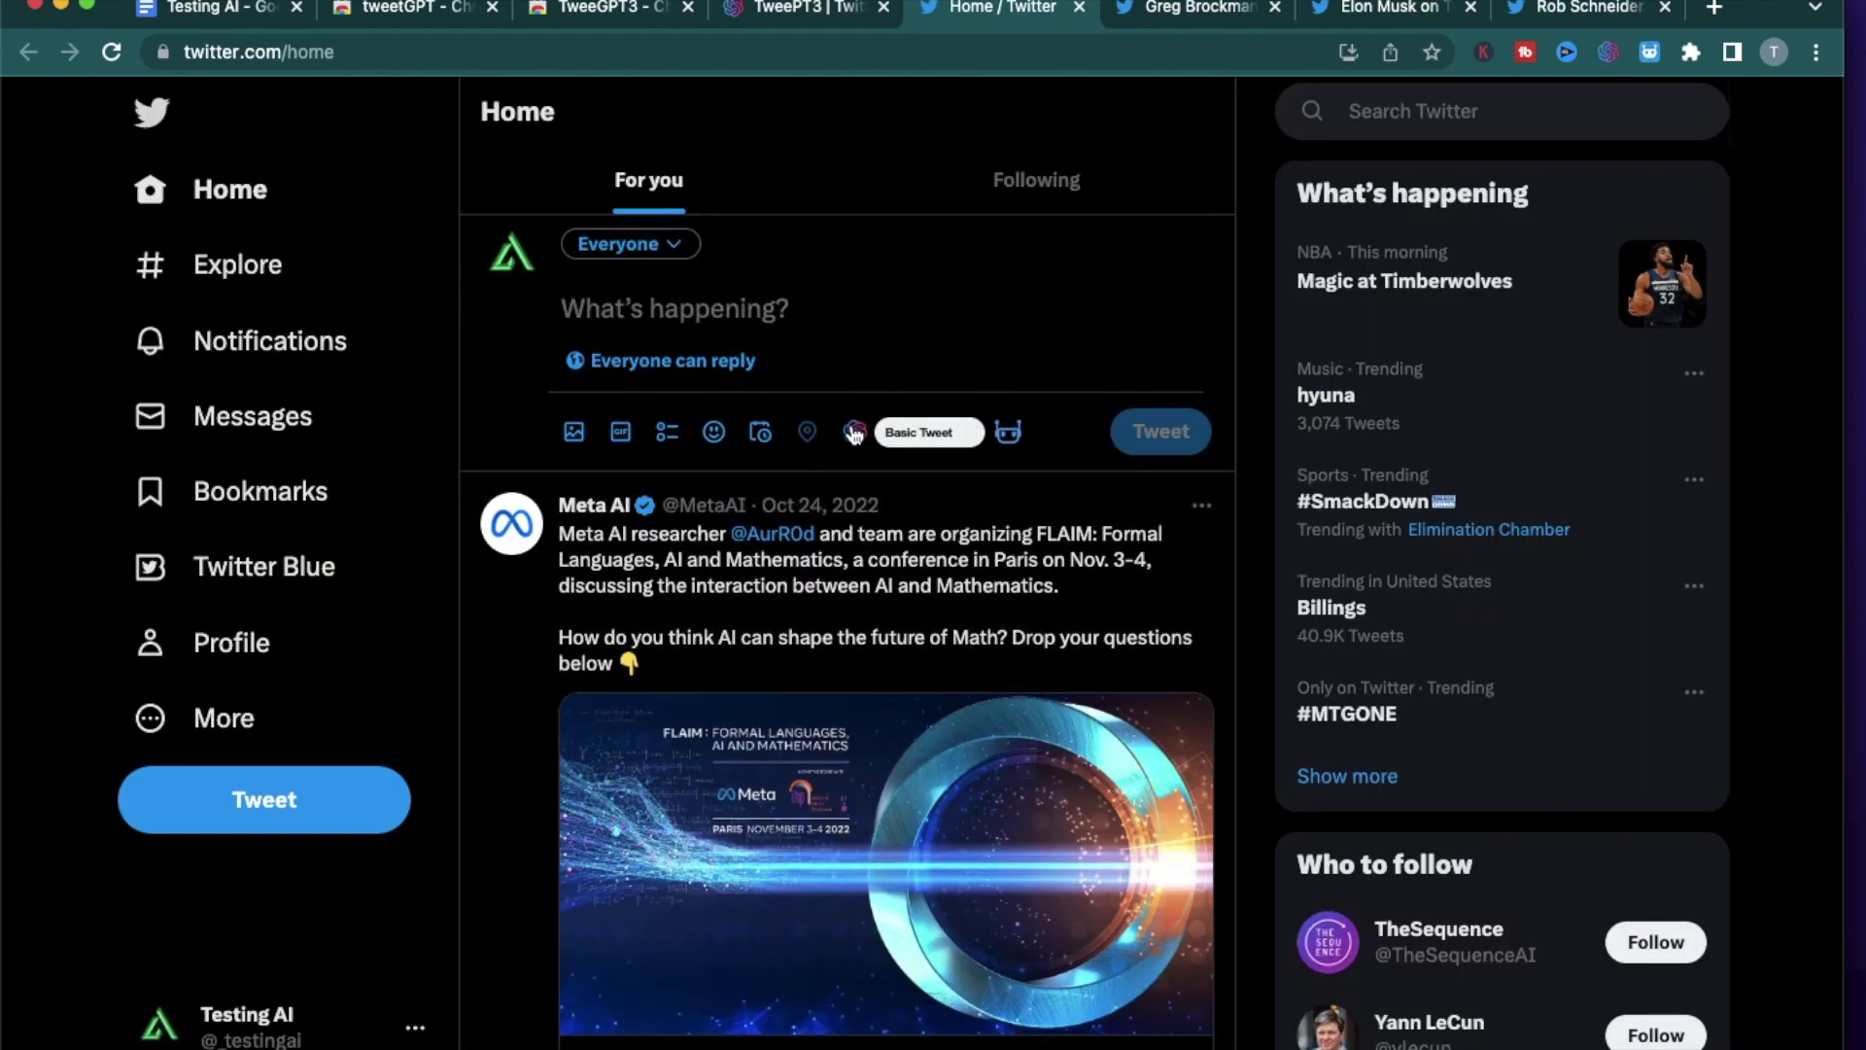
Step: Draft a new tweet reading 'Elon musk' and ask TweePT3 to generate from it
click(706, 306)
text(Elon musk)
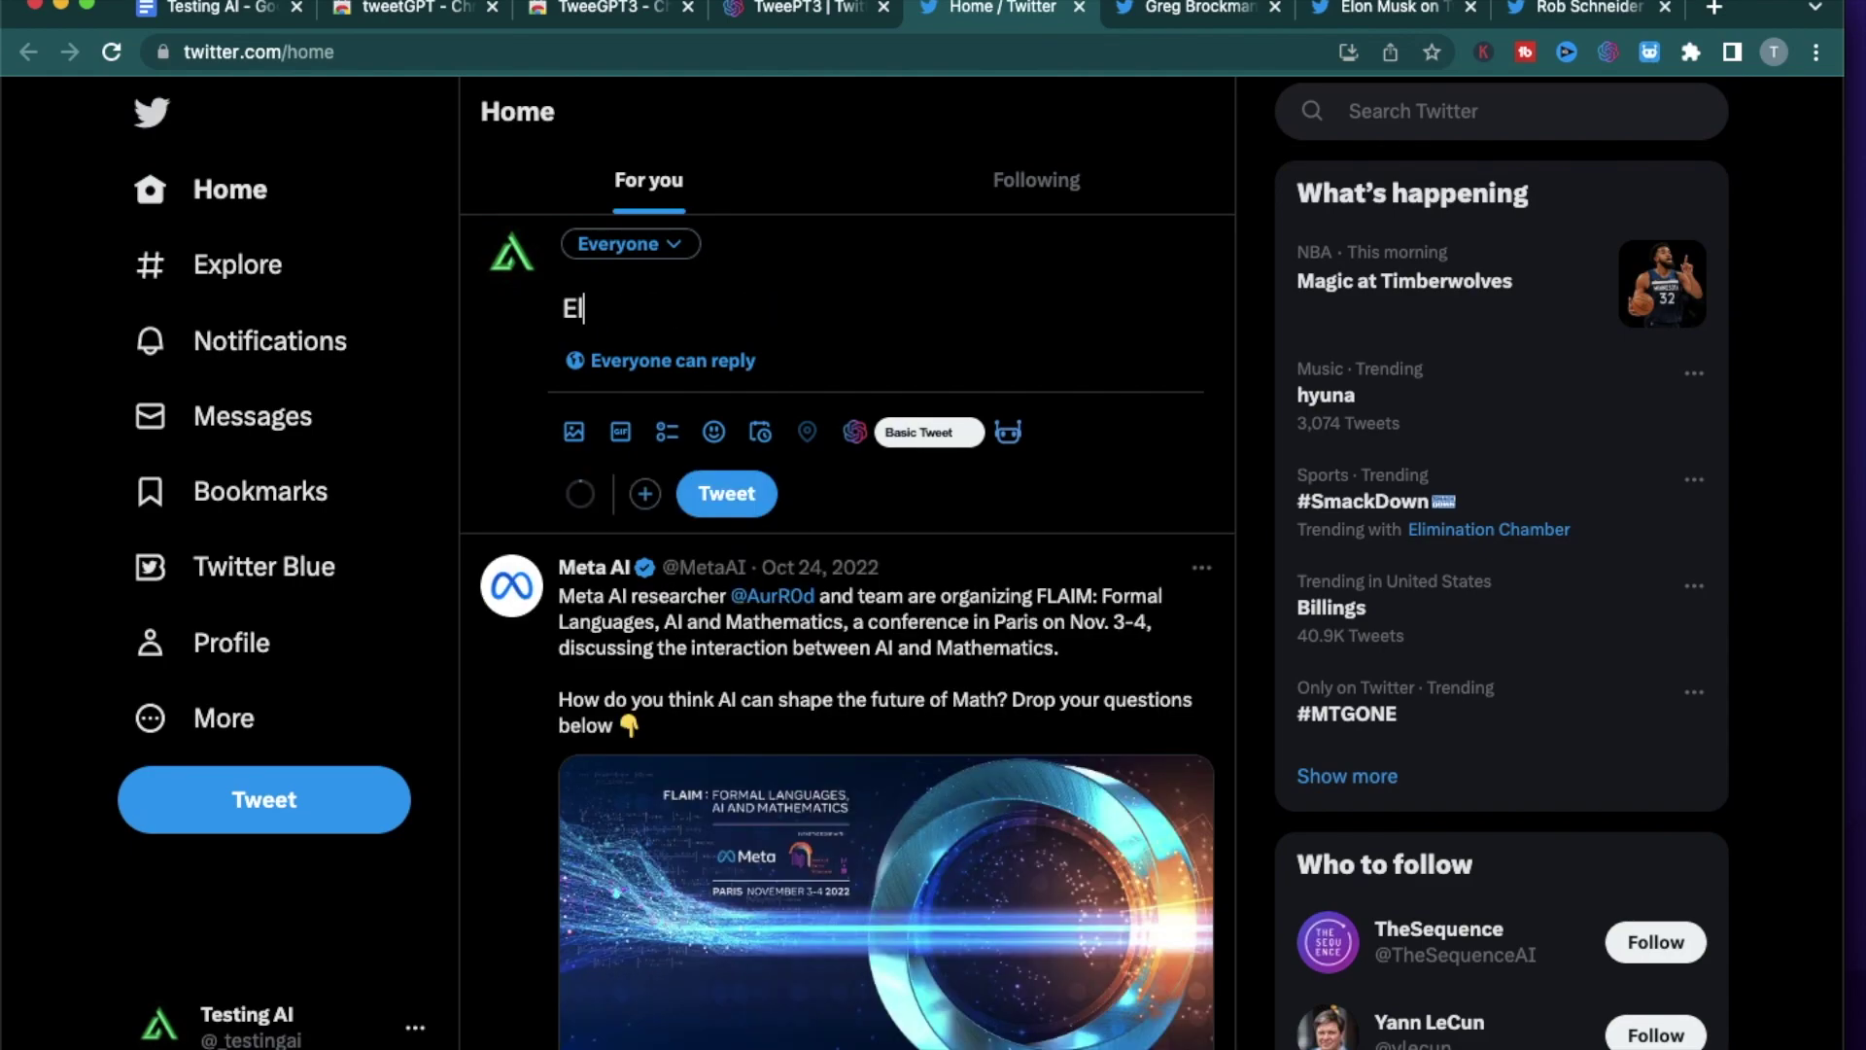
click(855, 434)
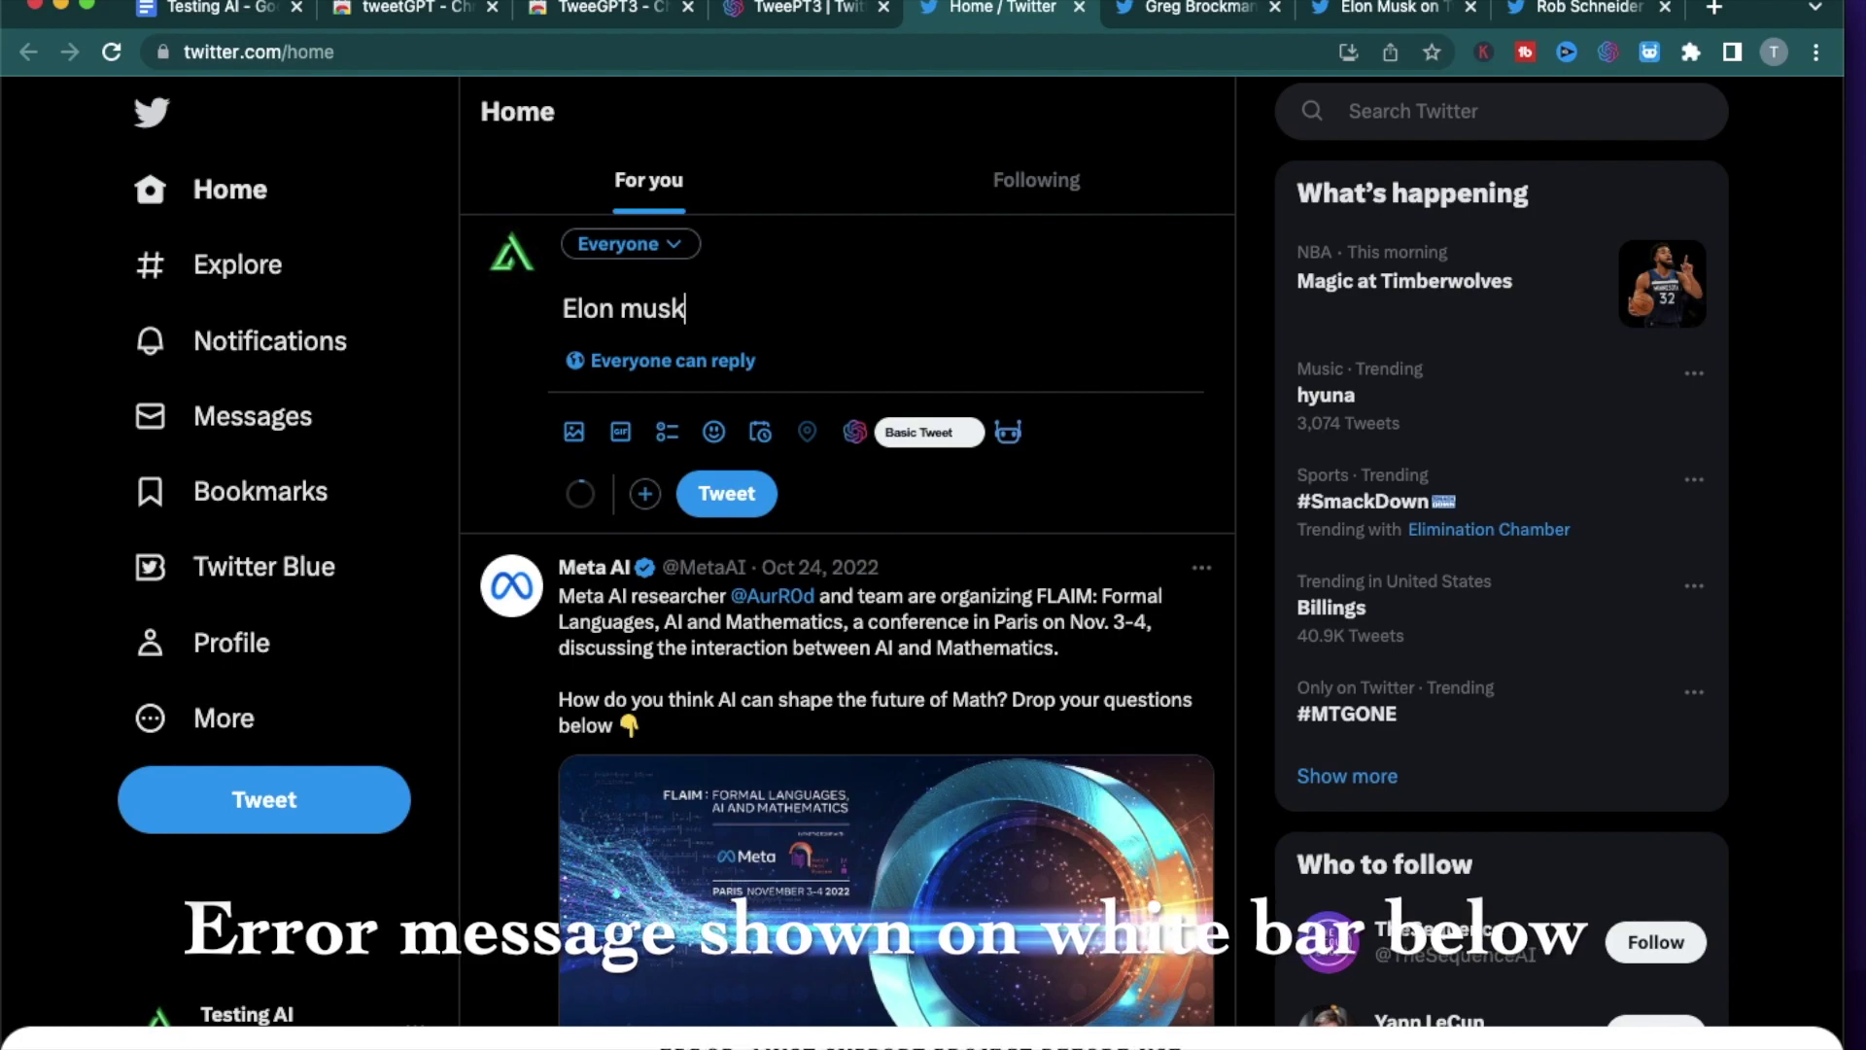
Step: Bring up TweePT3's Support Project form and review its $5 per month price
click(1608, 59)
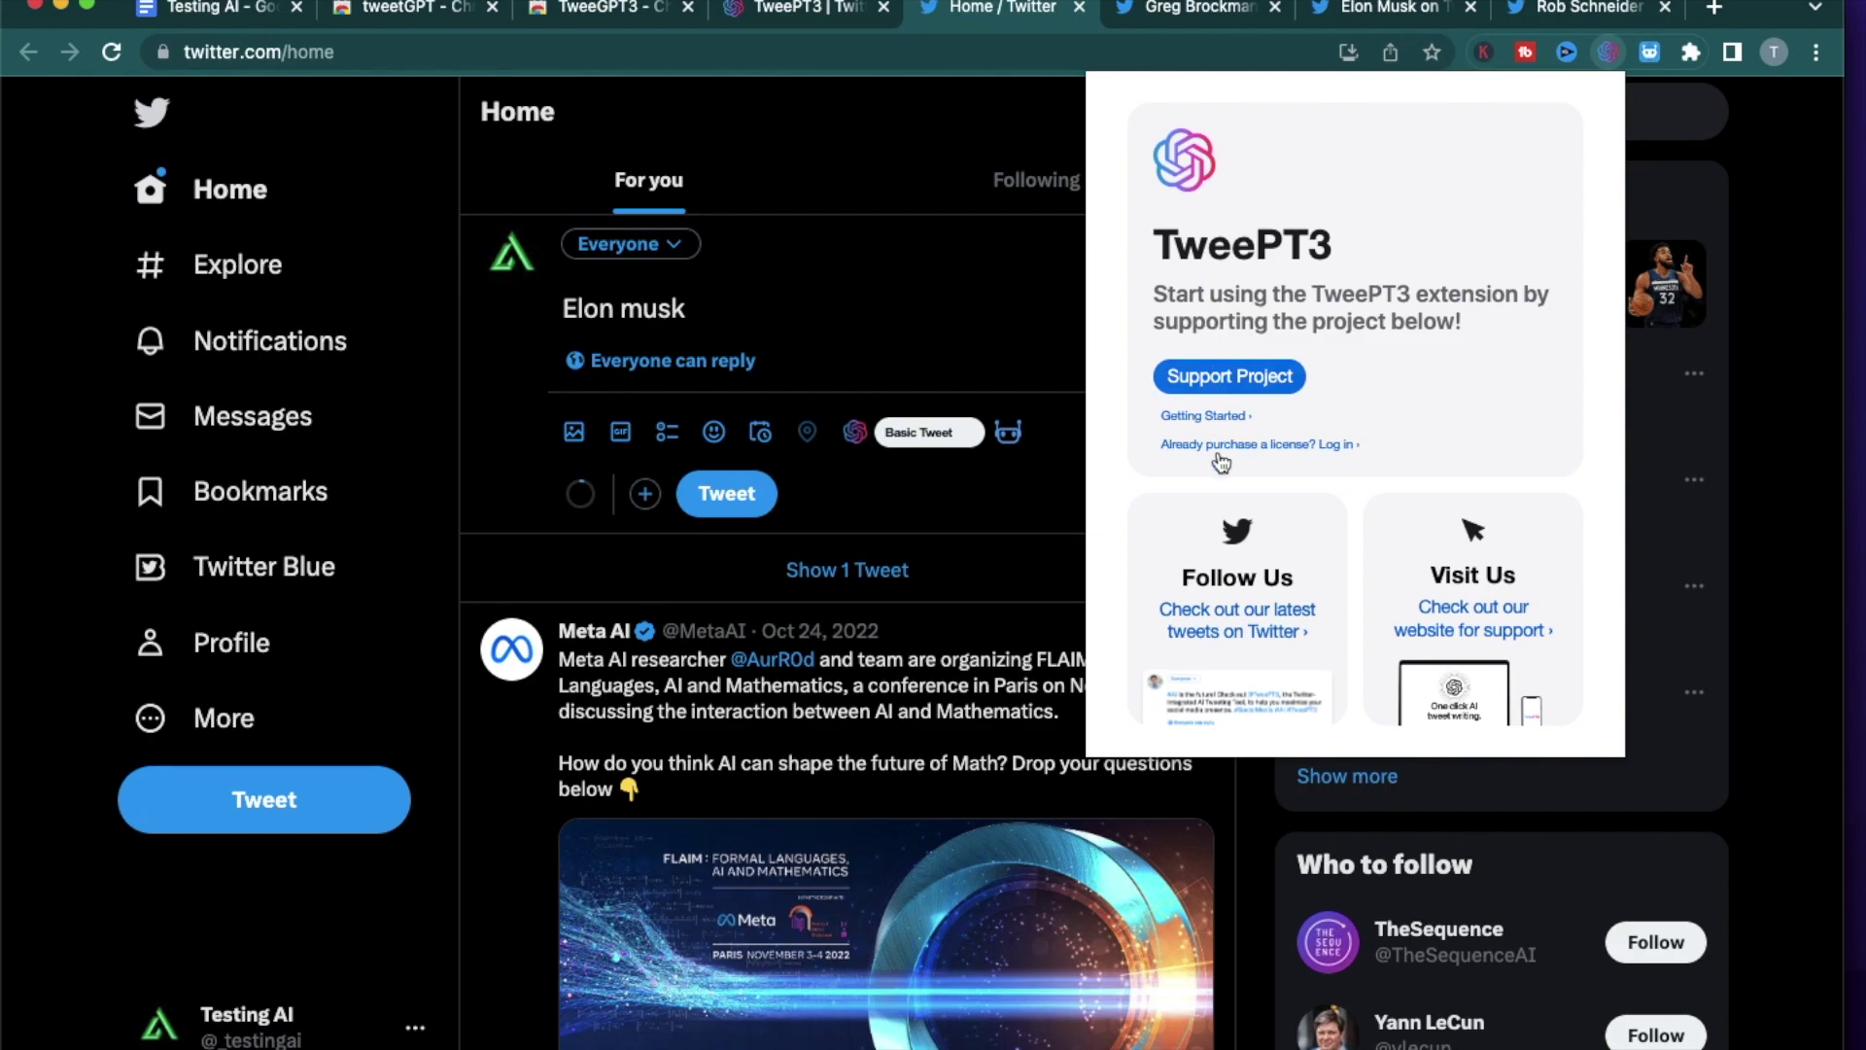
click(1230, 377)
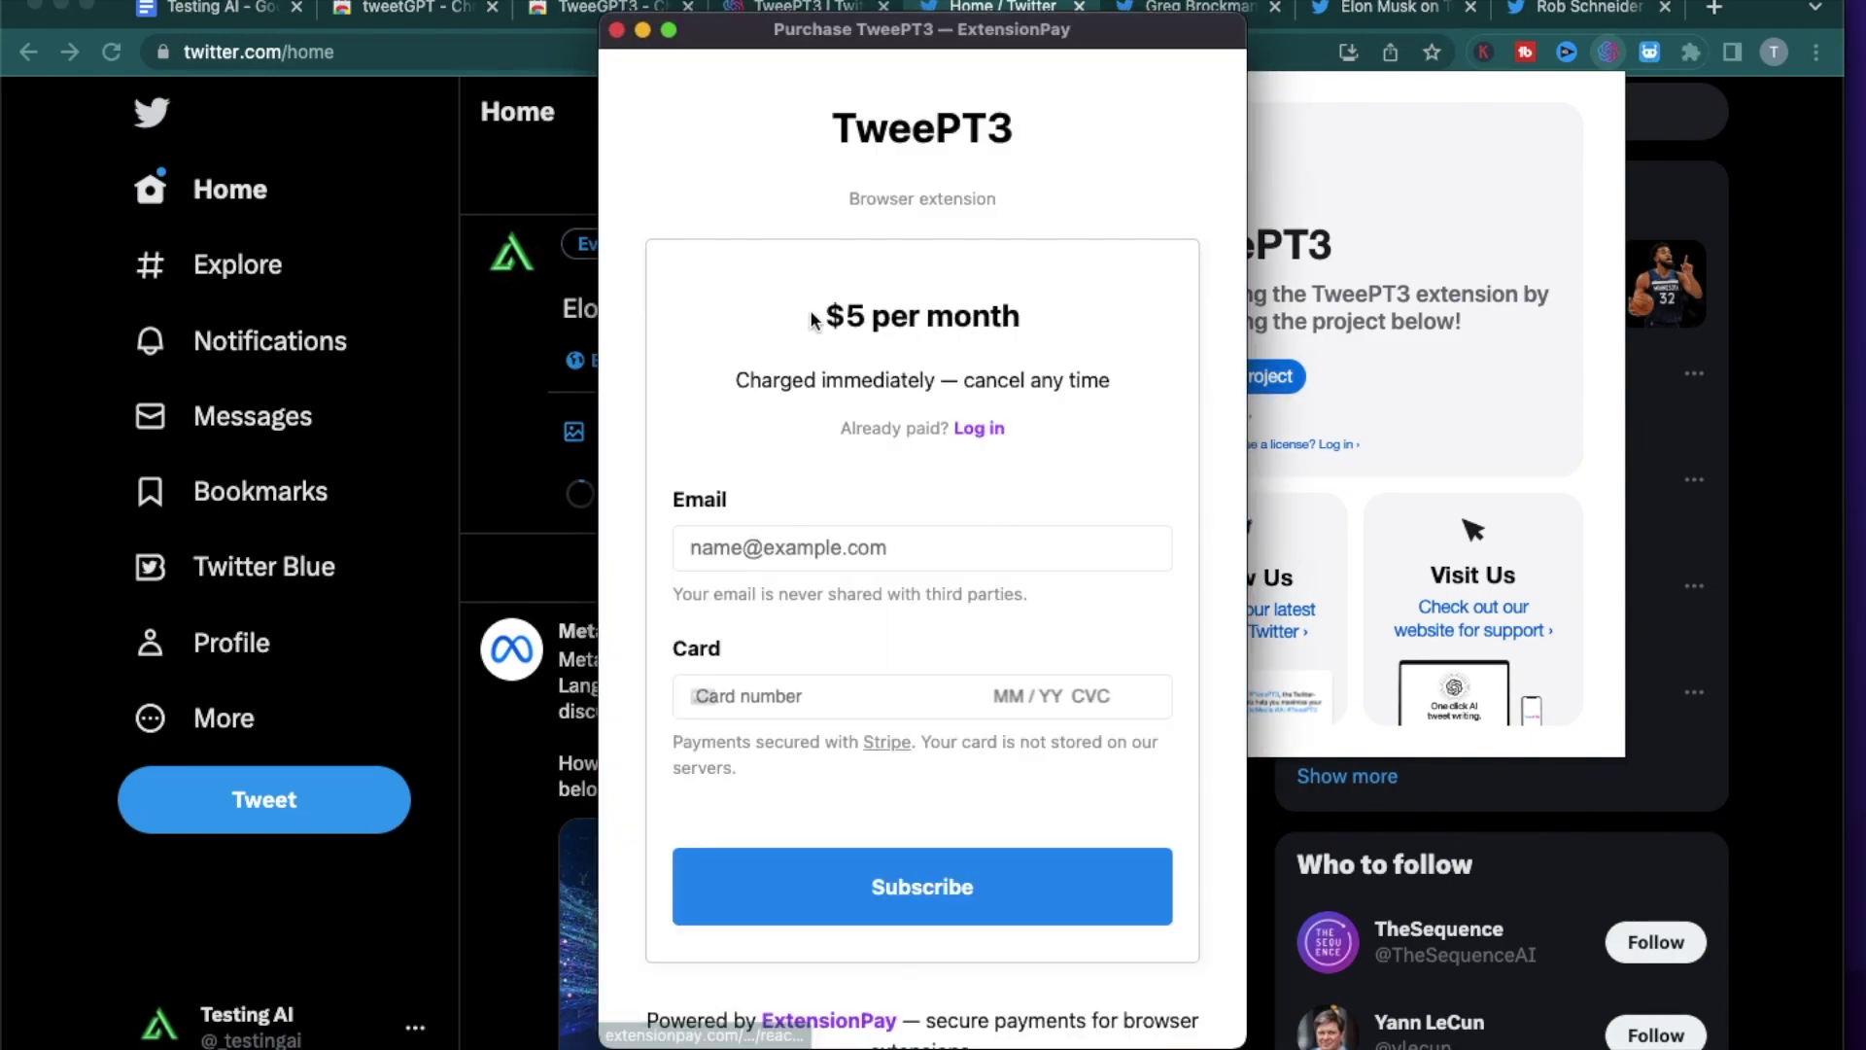
drag(825, 316, 1035, 316)
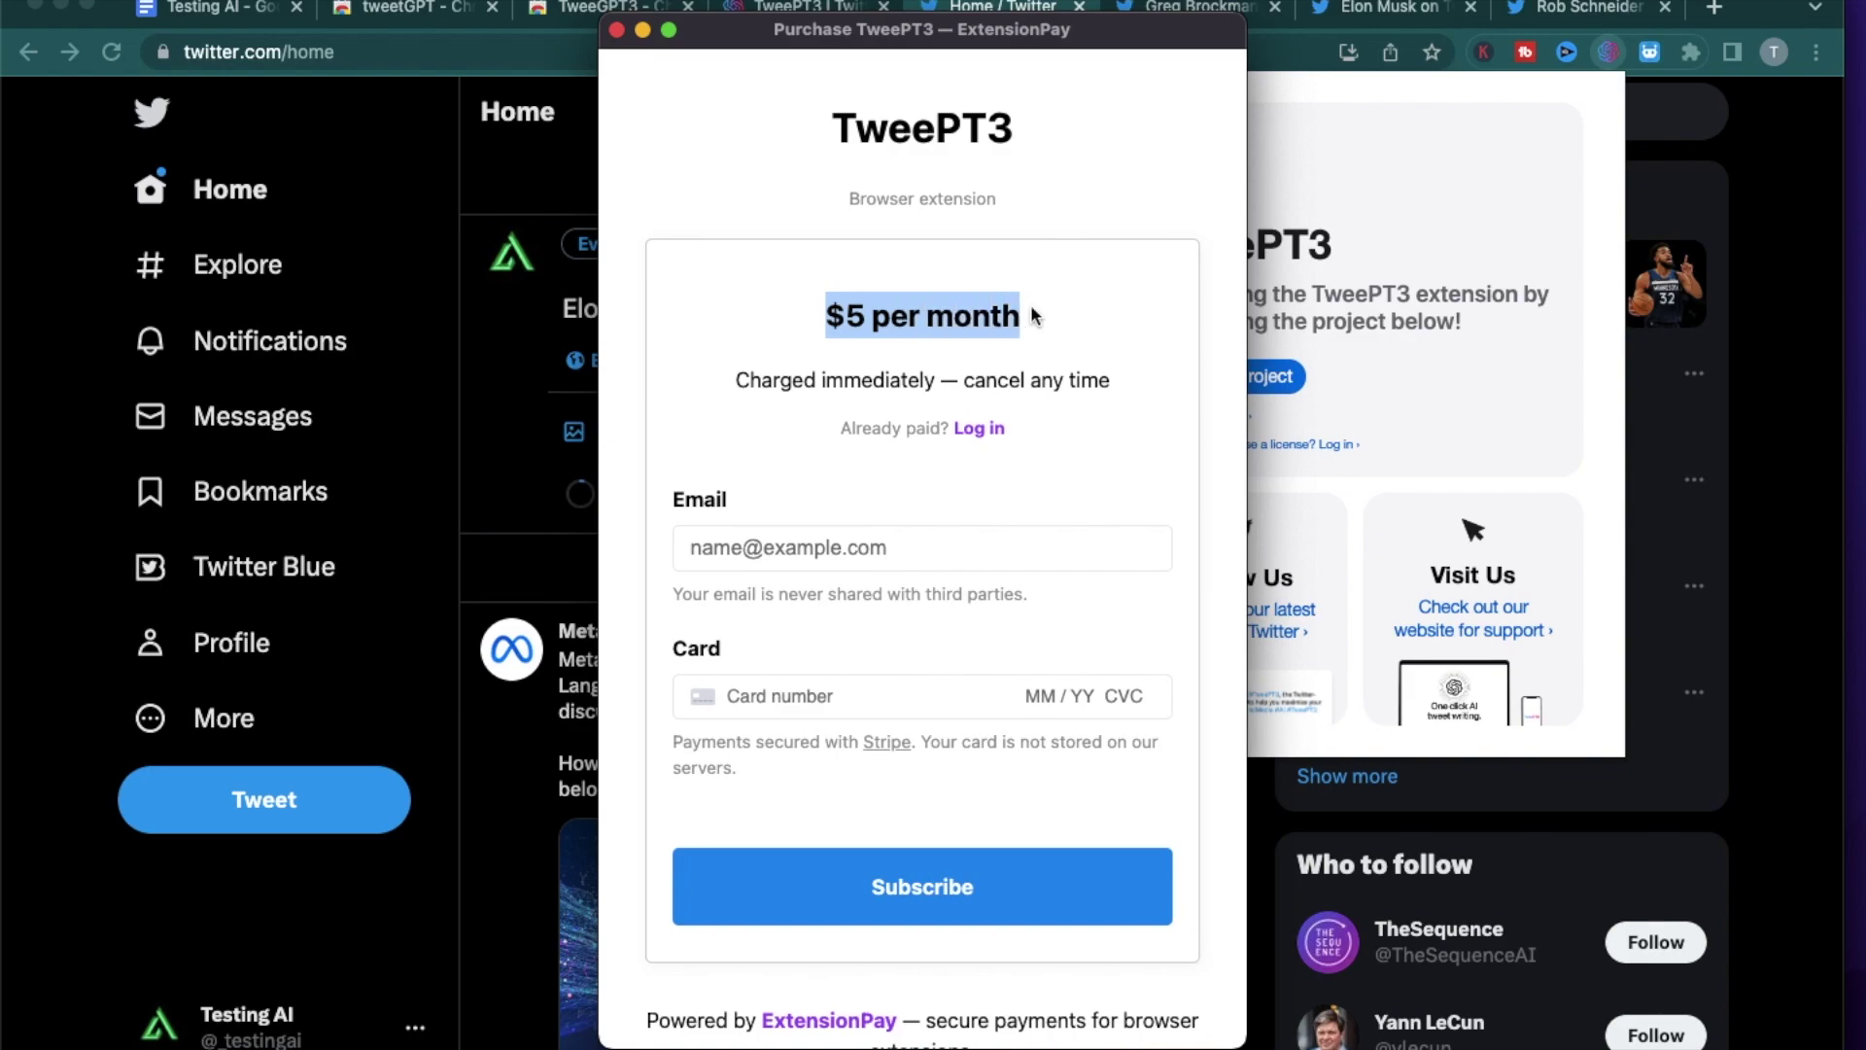
click(744, 346)
scroll(744, 346, down, 2)
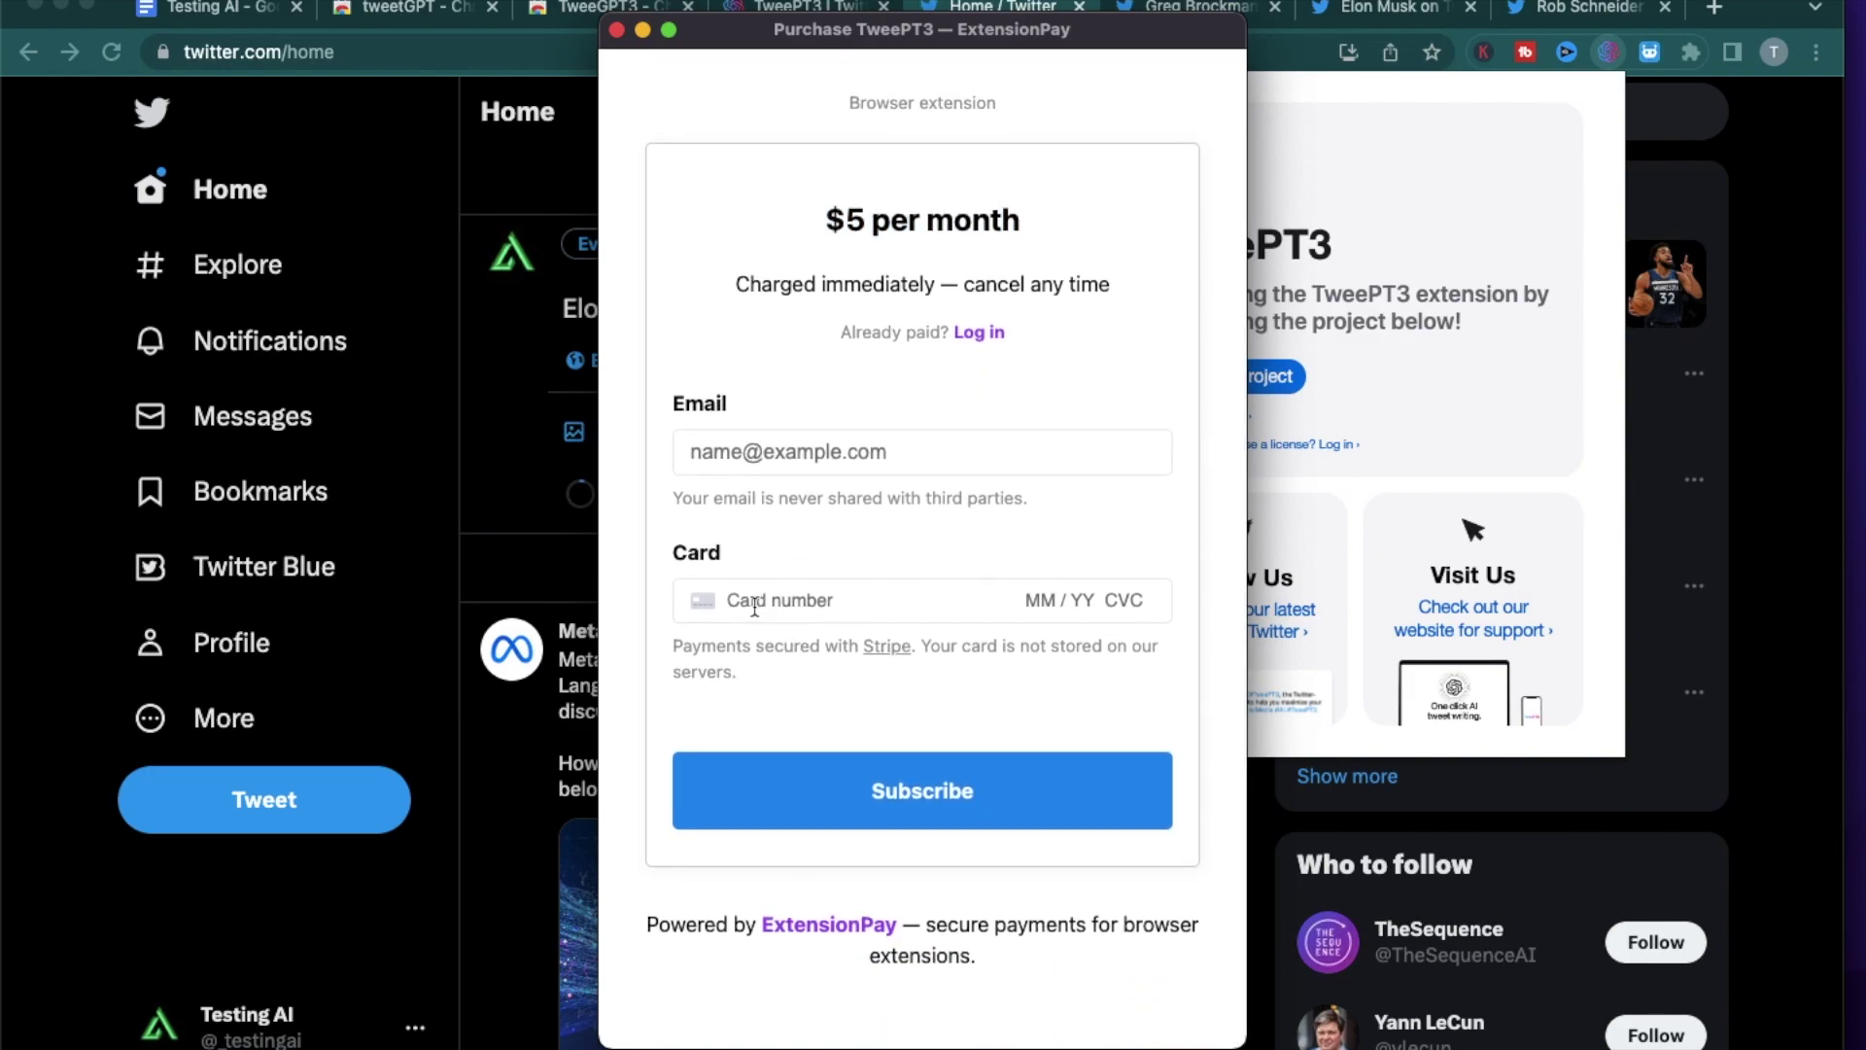
scroll(729, 295, up, 2)
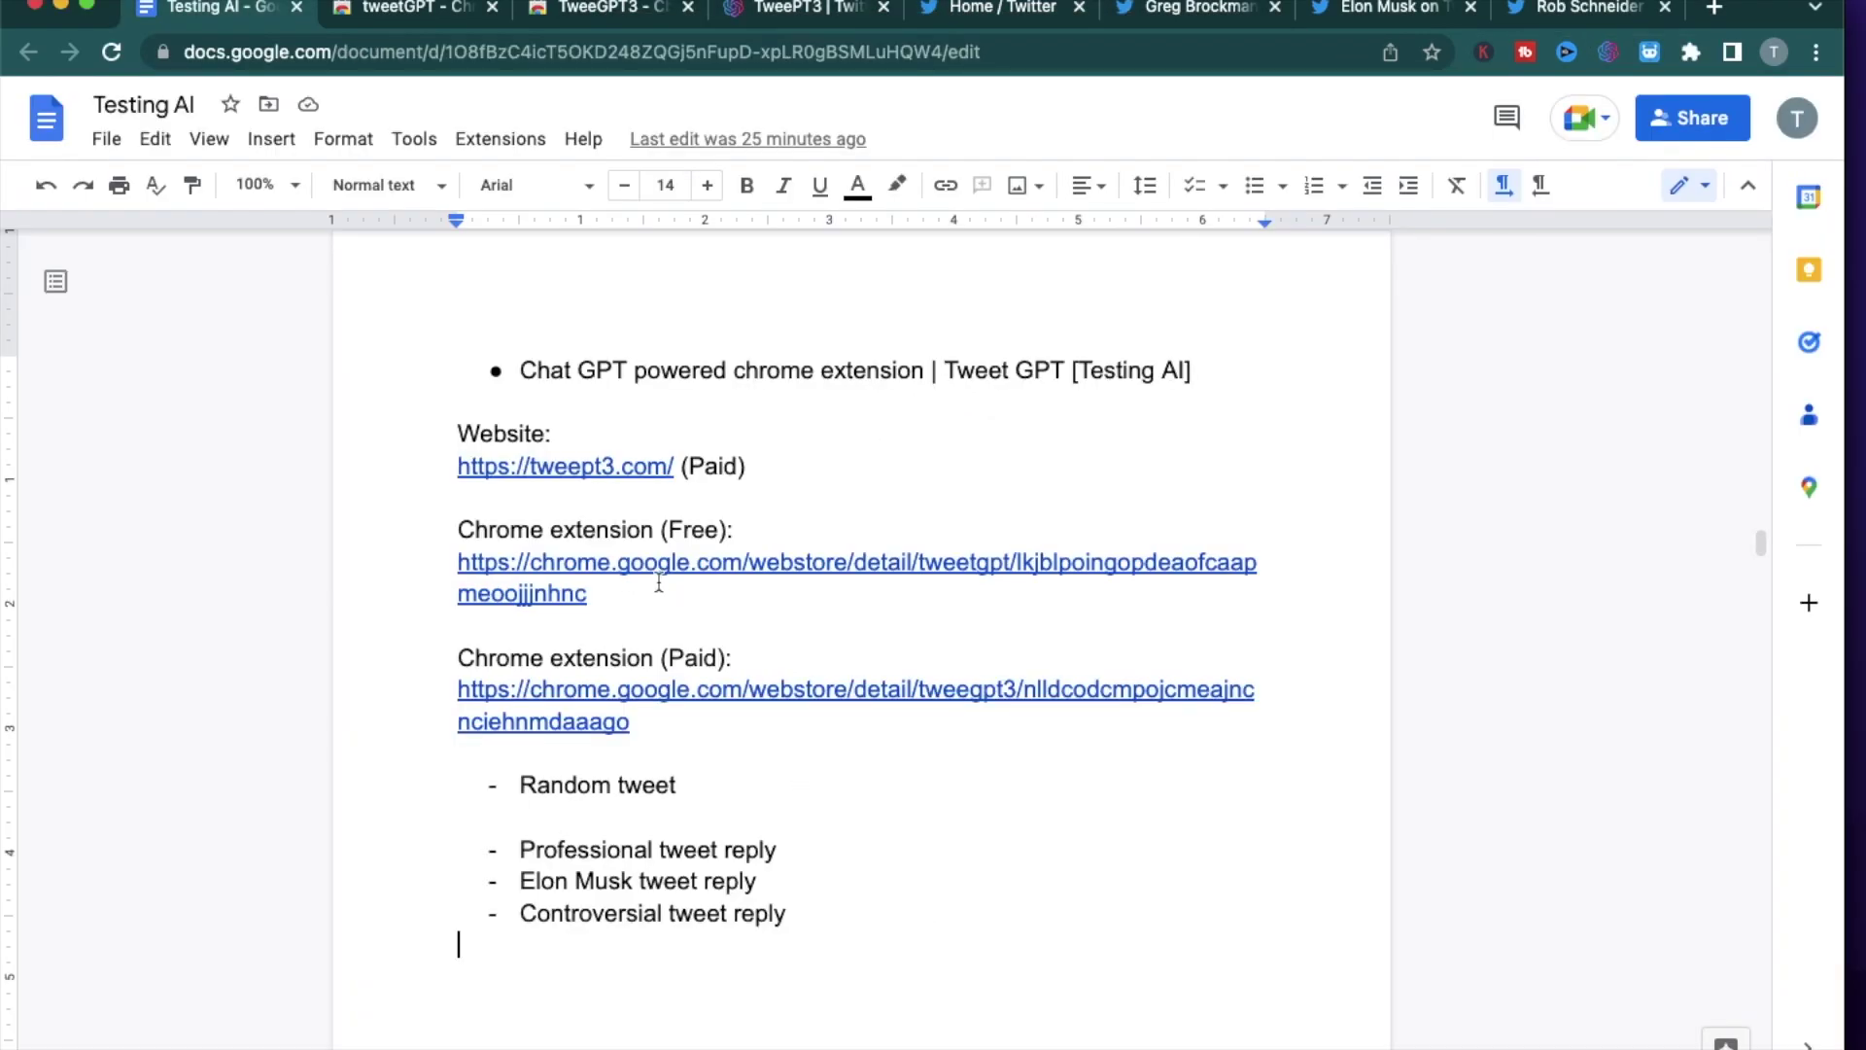
click(660, 588)
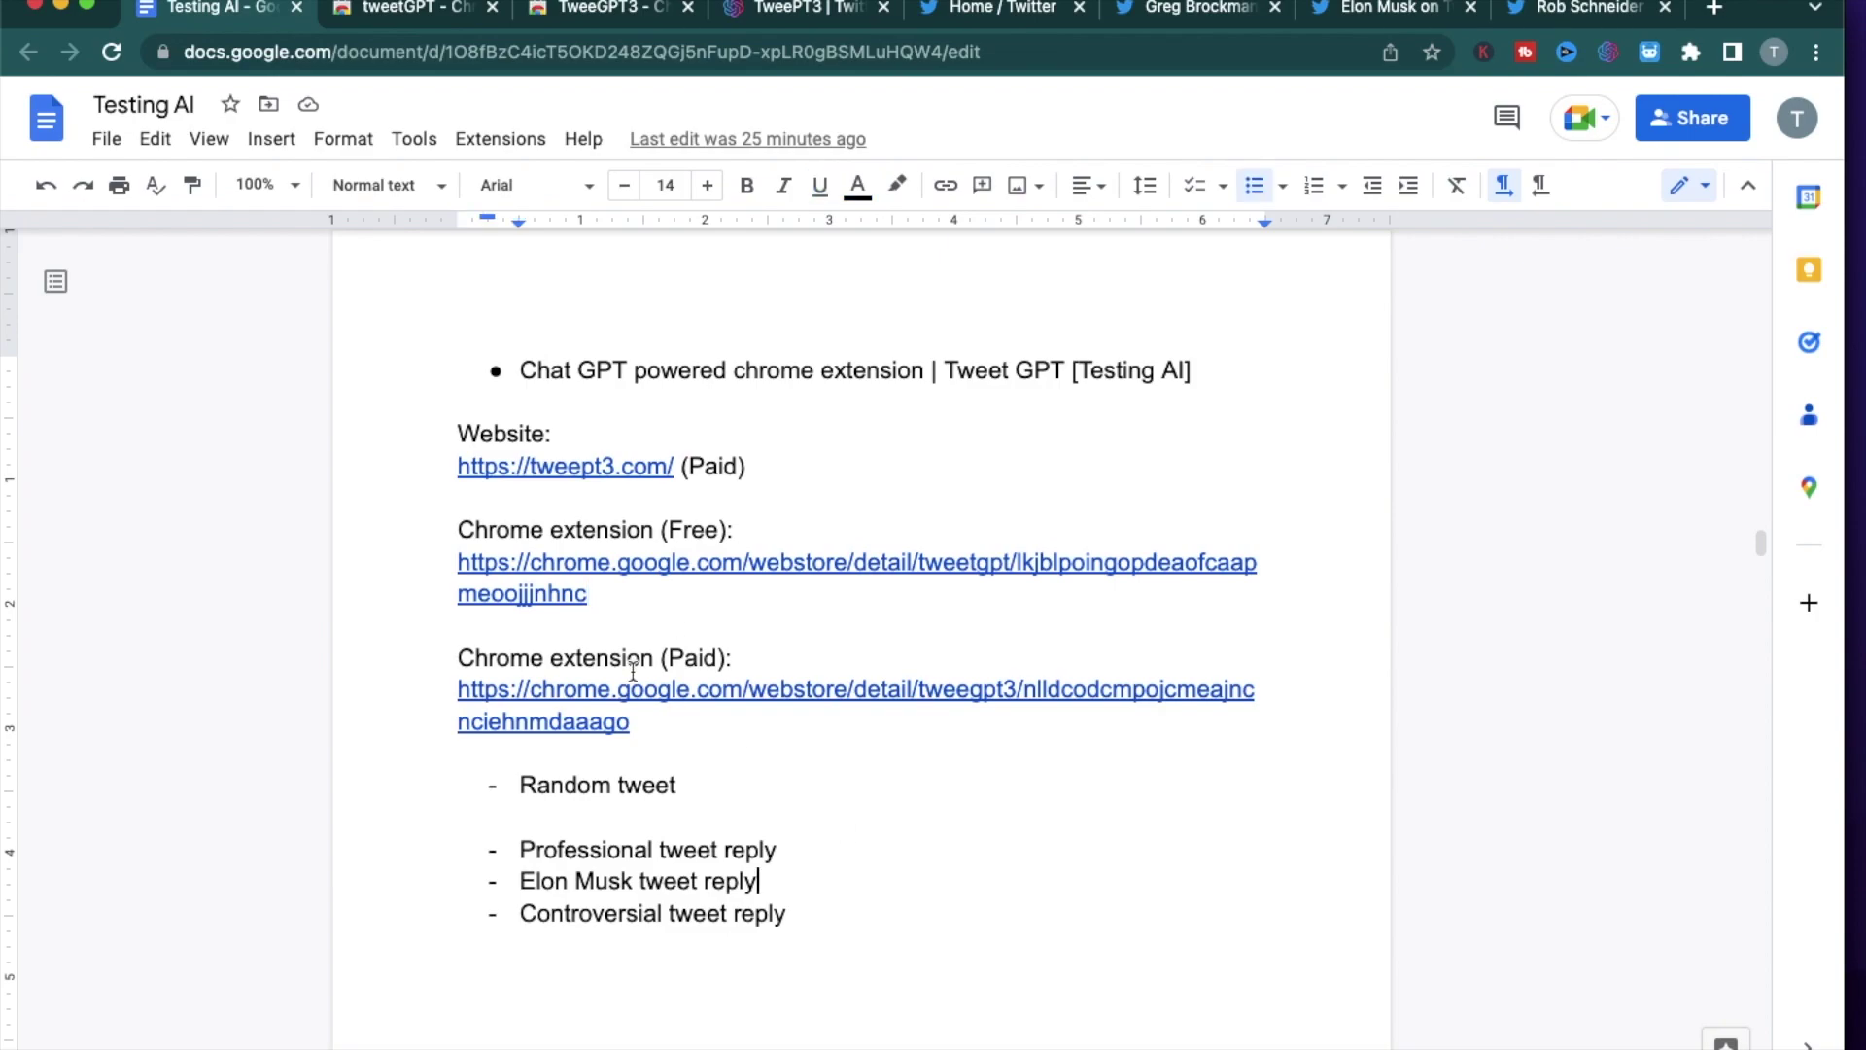
drag(643, 724, 451, 699)
click(912, 849)
drag(646, 720, 449, 692)
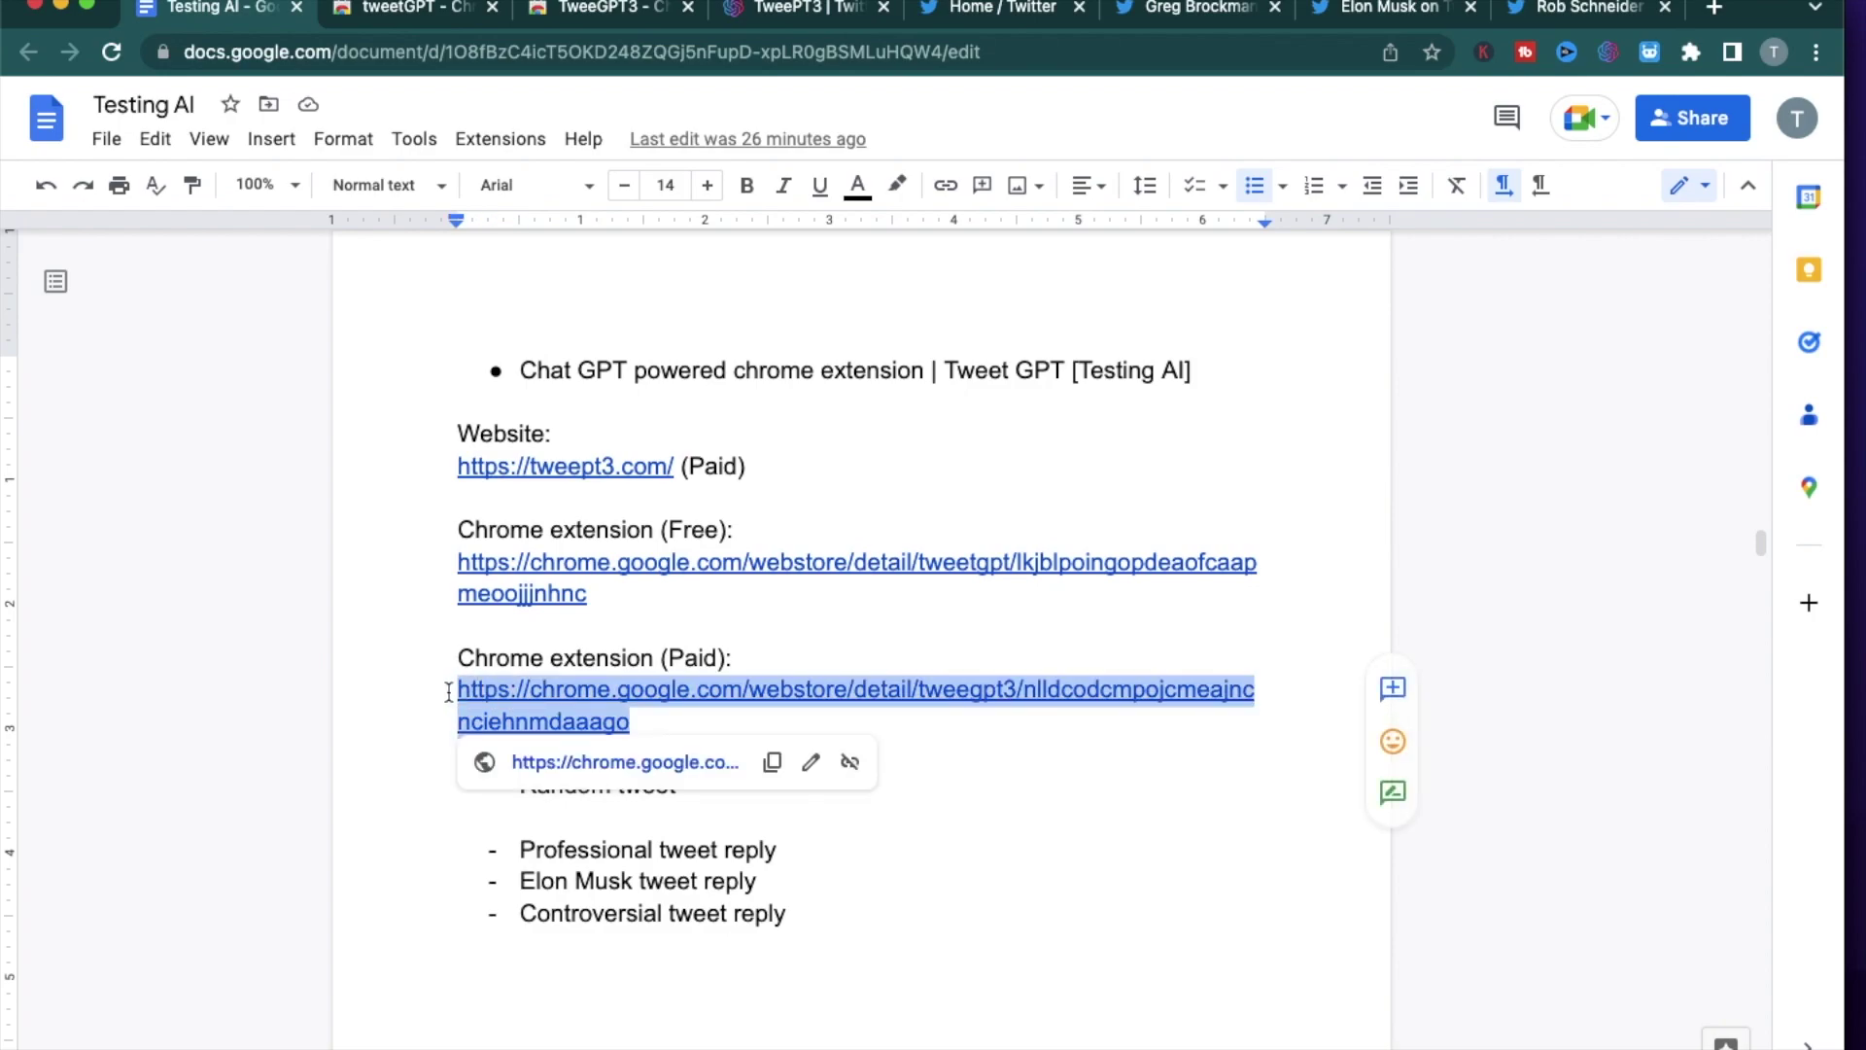
click(967, 843)
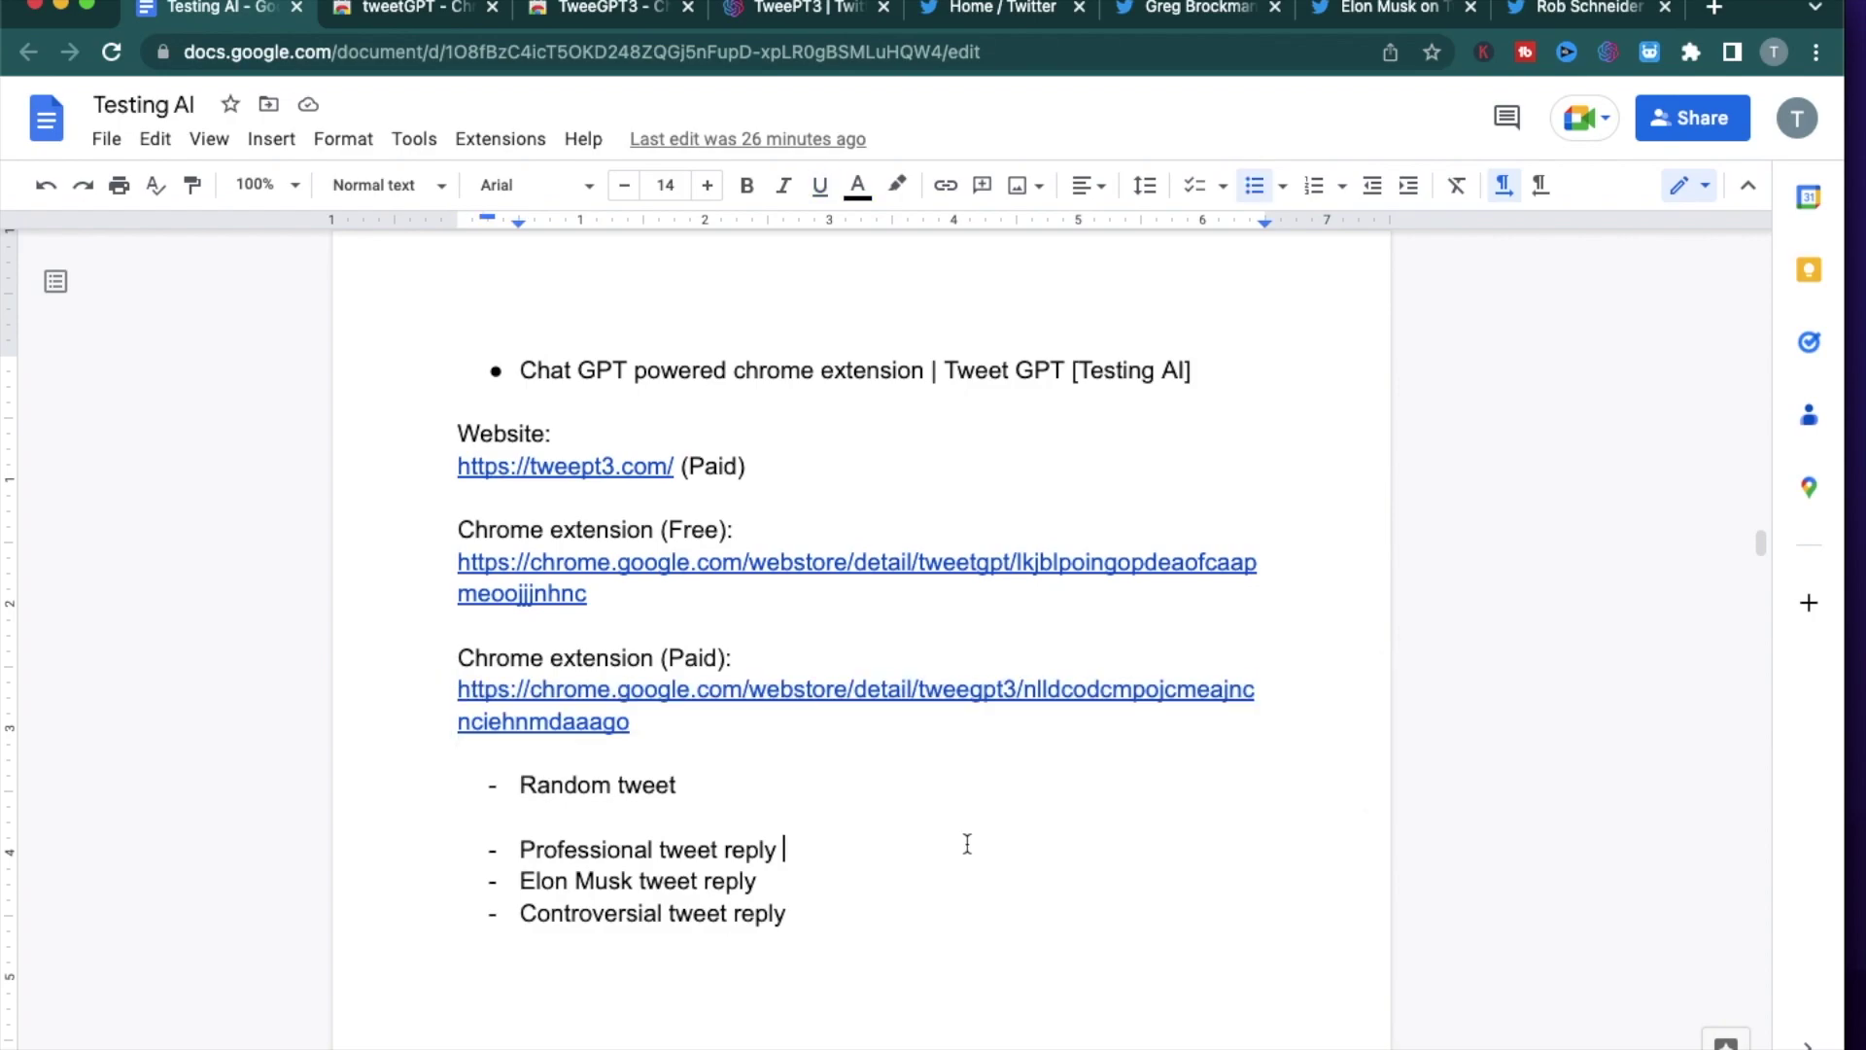